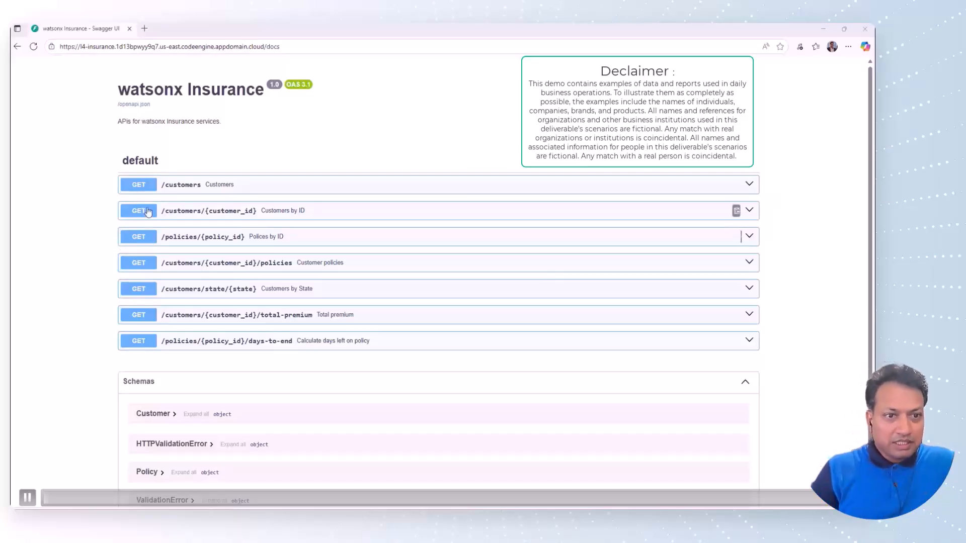
Try out the Customers by ID endpoint by entering a customer ID and executing the request
left_click(259, 215)
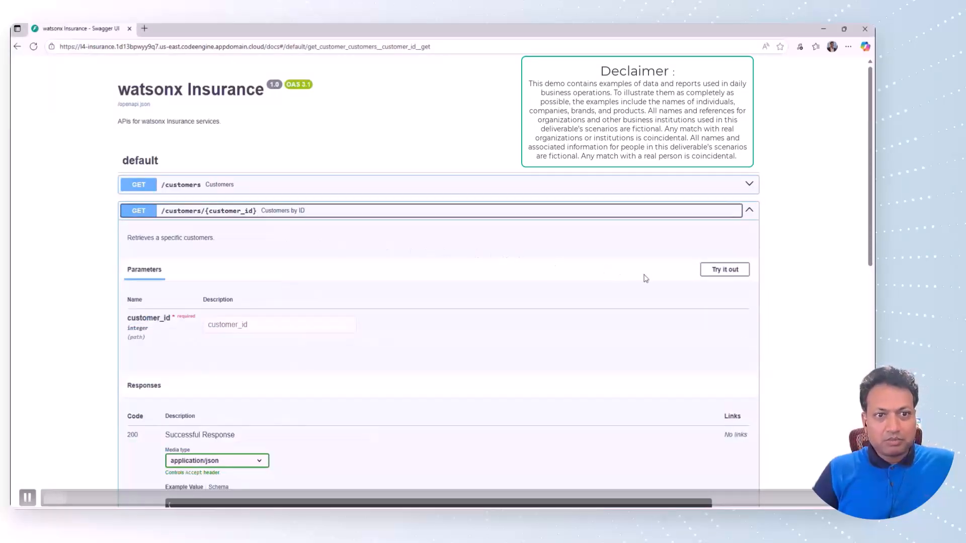
left_click(728, 272)
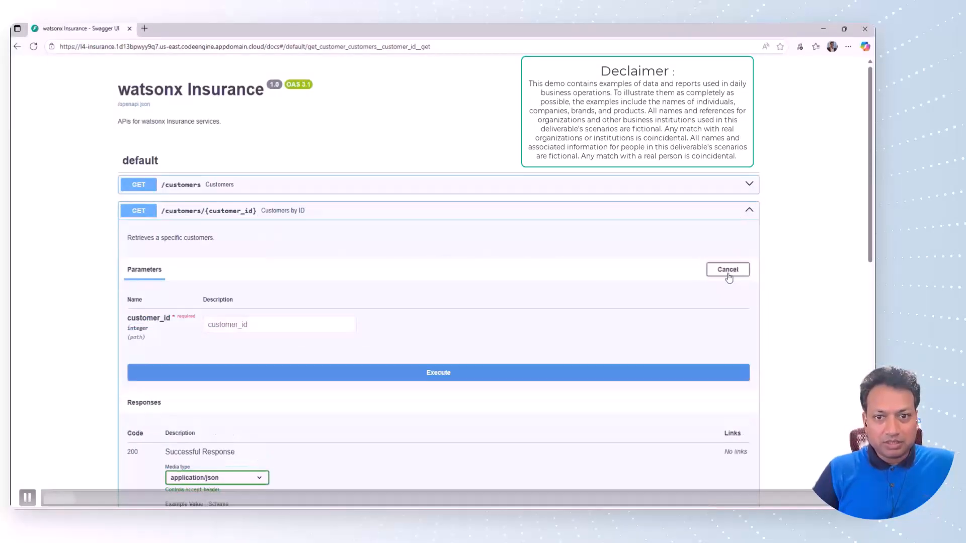
scroll(302, 317, "down", 1)
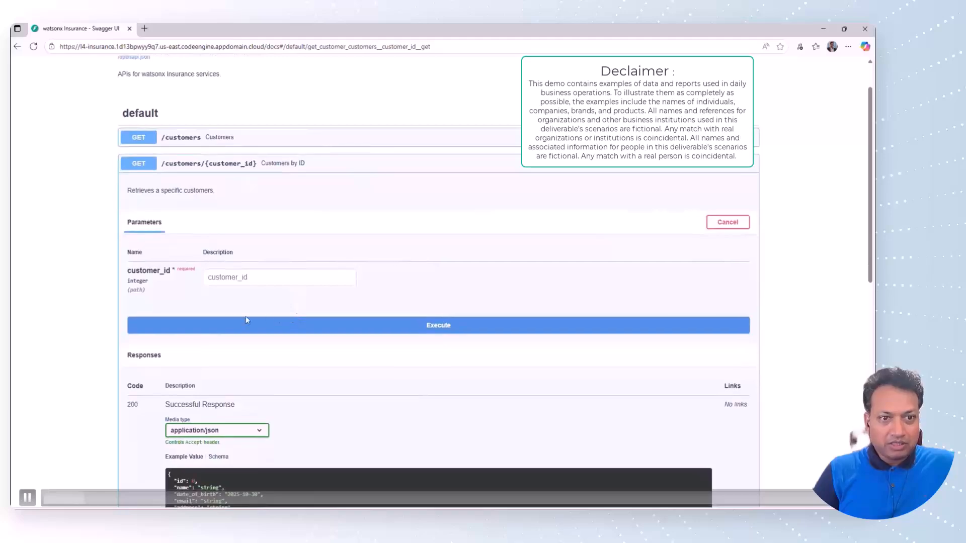
left_click(223, 278)
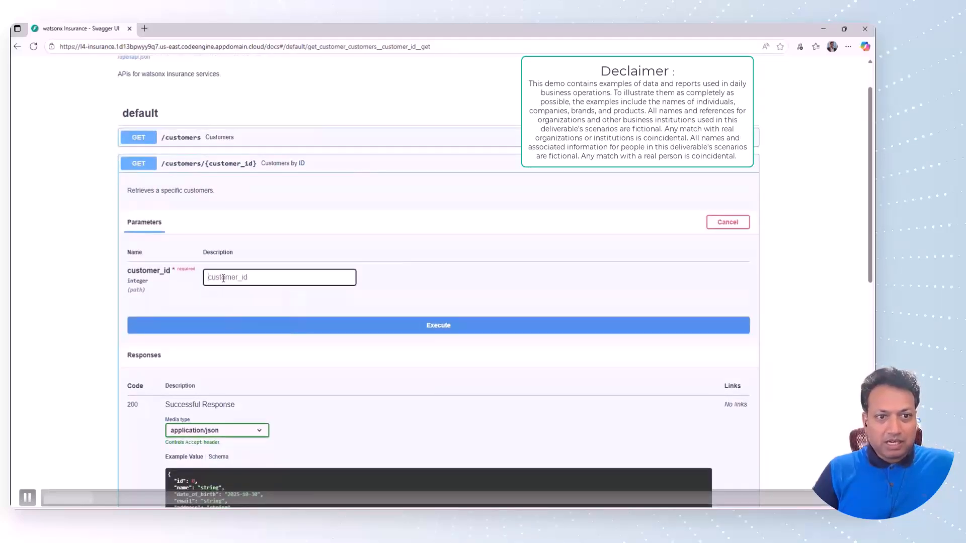
type("2")
scroll(341, 298, "down", 1)
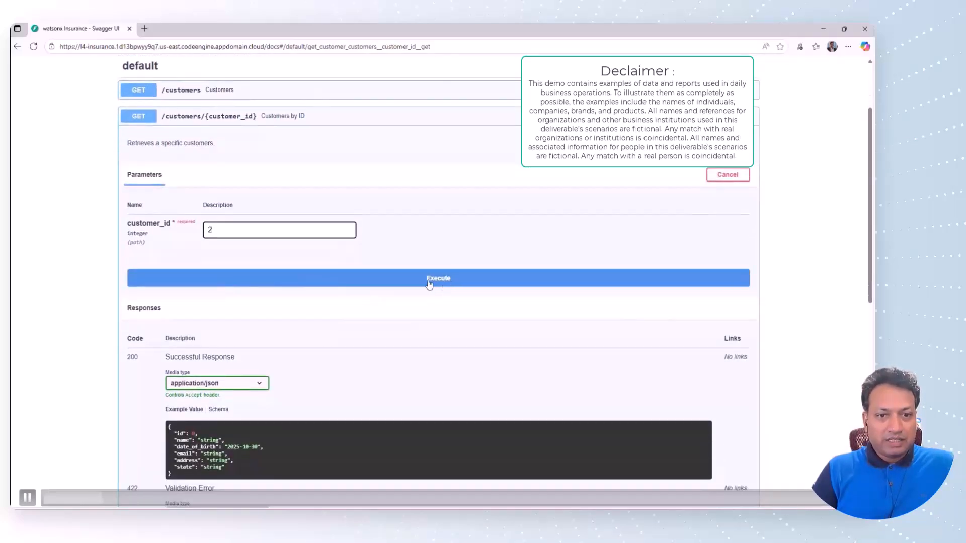
scroll(430, 285, "down", 3)
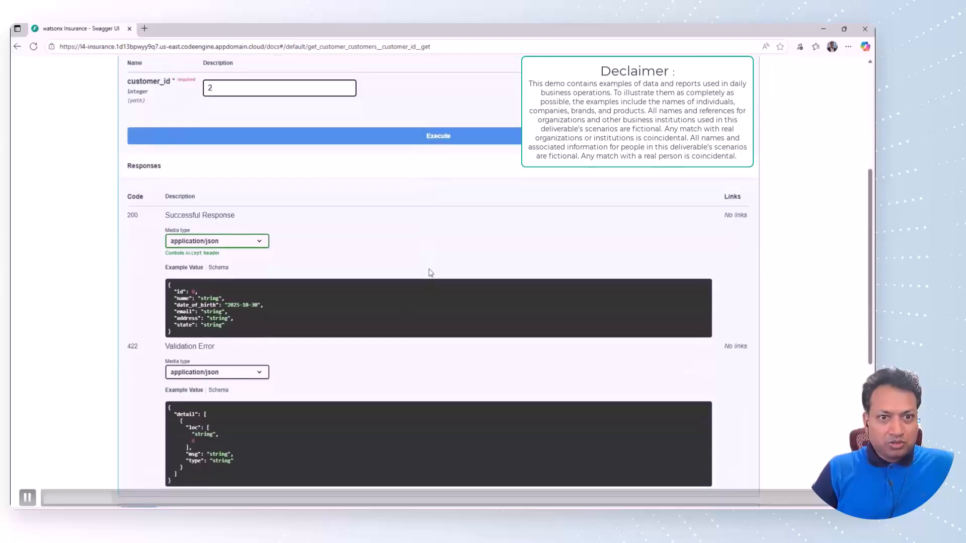
left_click(439, 141)
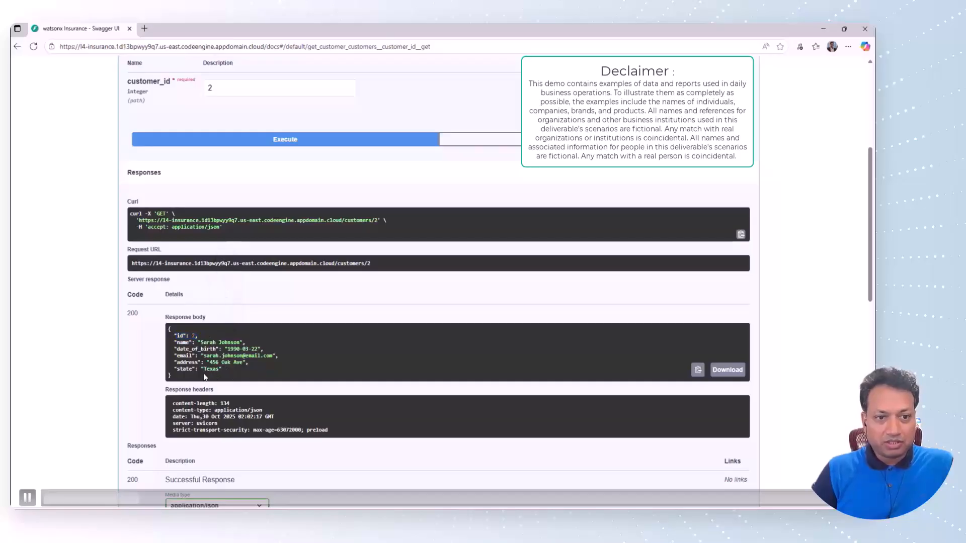
Highlight the customer's details in the response body and collapse the Customers by ID endpoint
left_click_drag(209, 378, 175, 334)
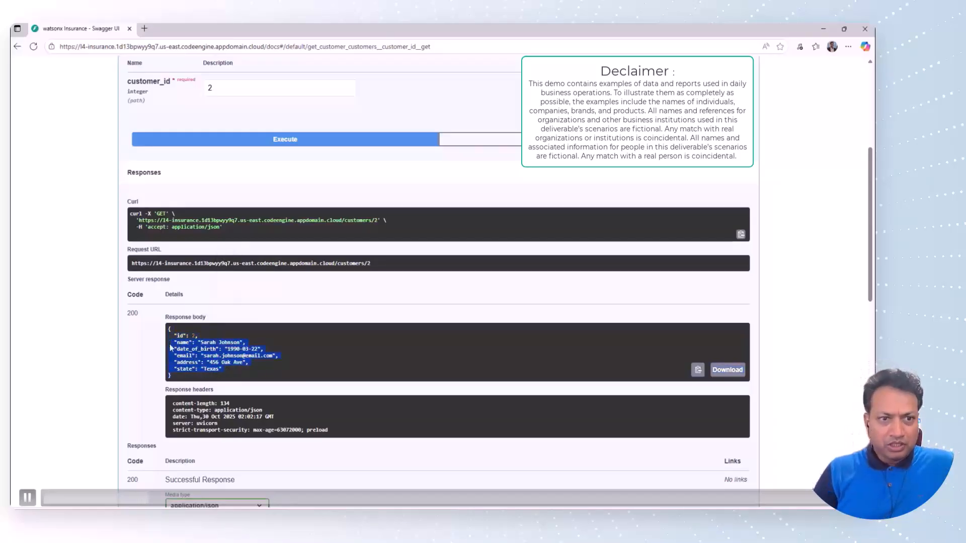
left_click(393, 39)
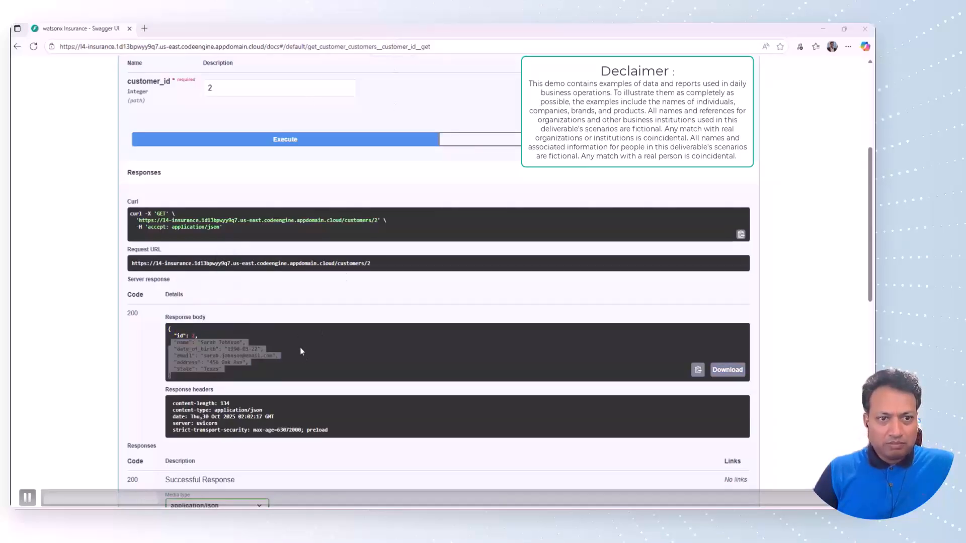
scroll(307, 321, "up", 5)
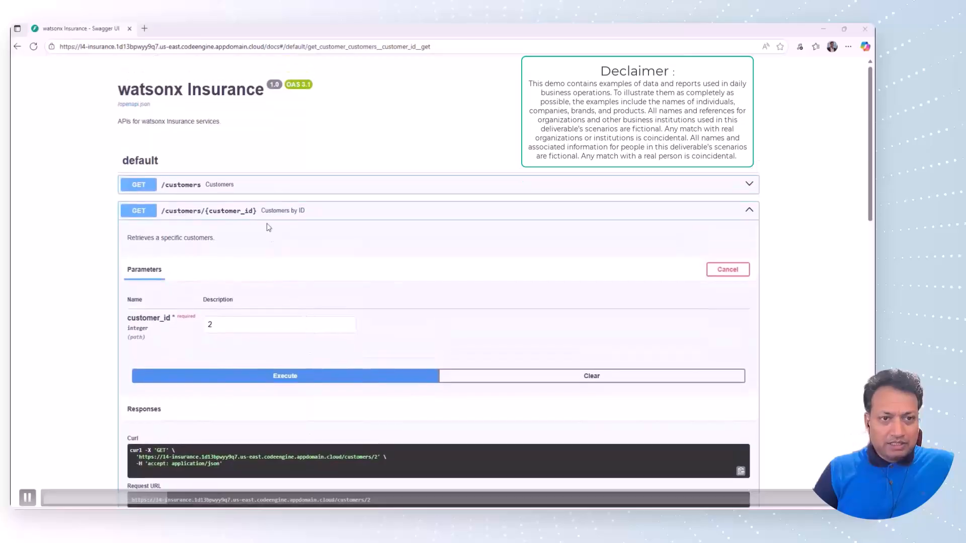
left_click(260, 215)
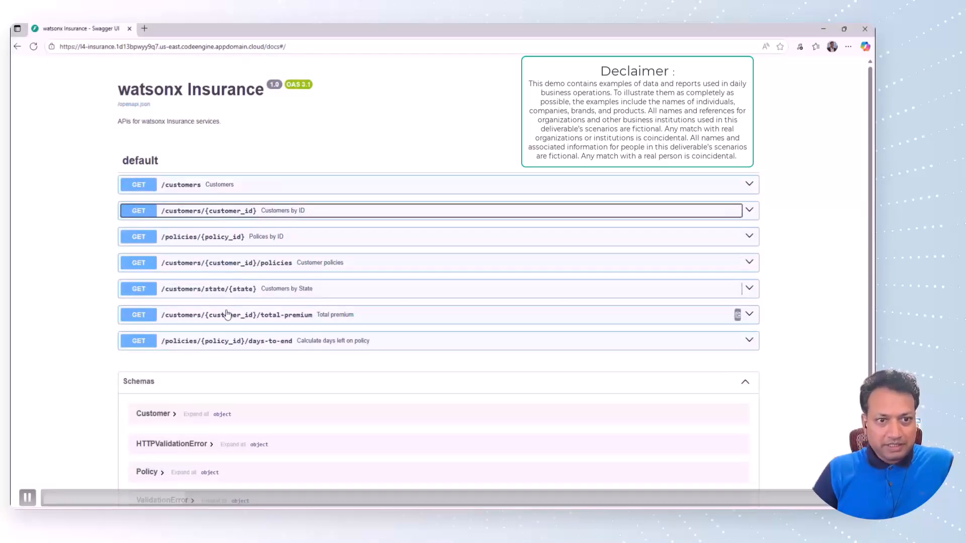
Try out the Customer policies endpoint by entering the same customer's ID and executing the request
left_click(211, 269)
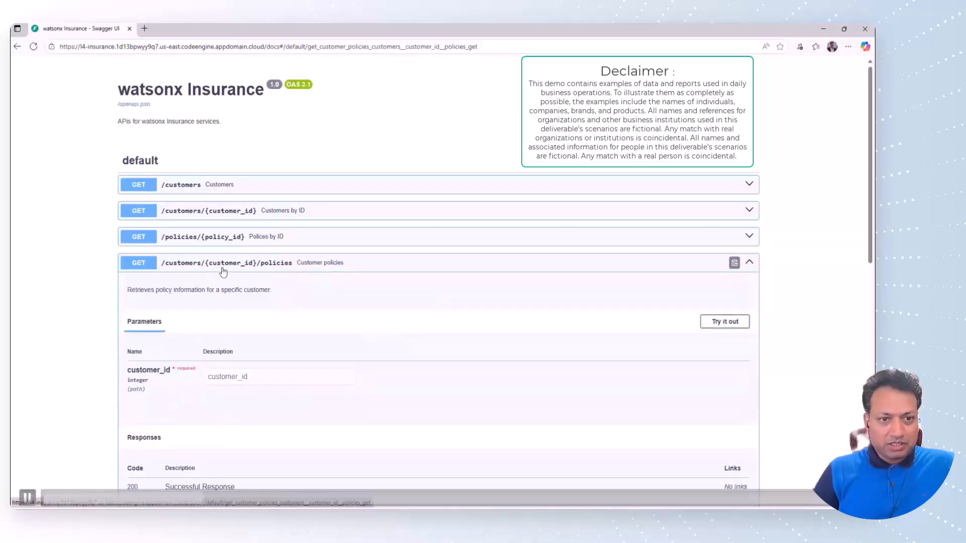
scroll(242, 271, "down", 2)
scroll(242, 271, "down", 2)
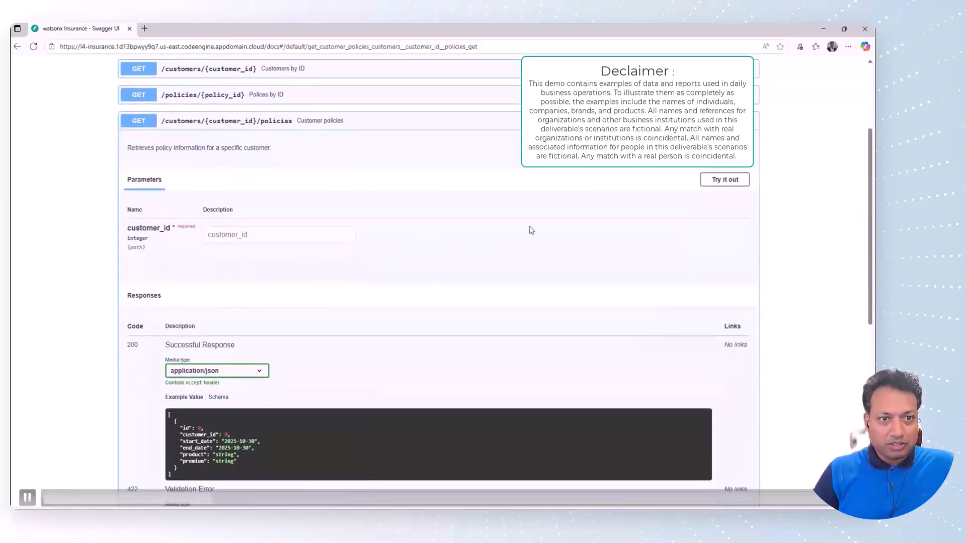
left_click(727, 182)
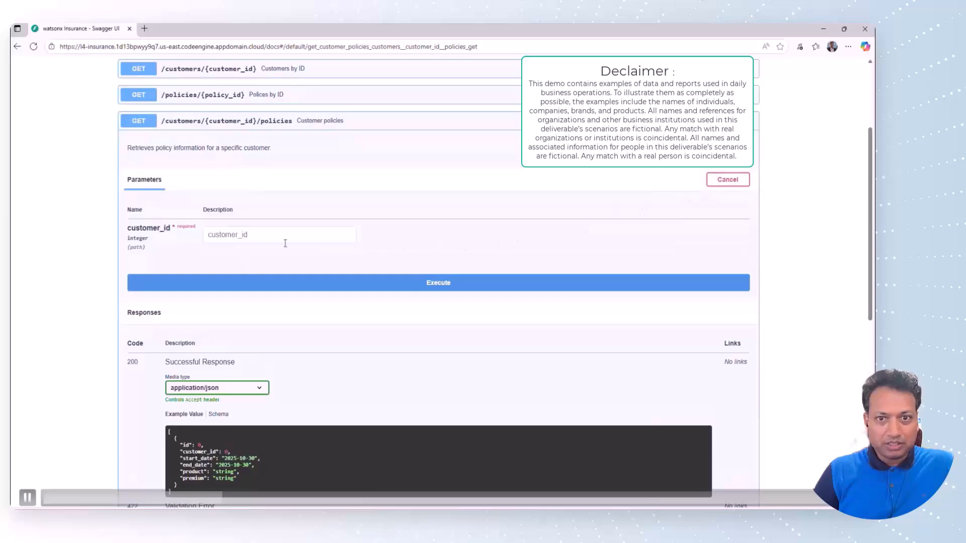
left_click(228, 236)
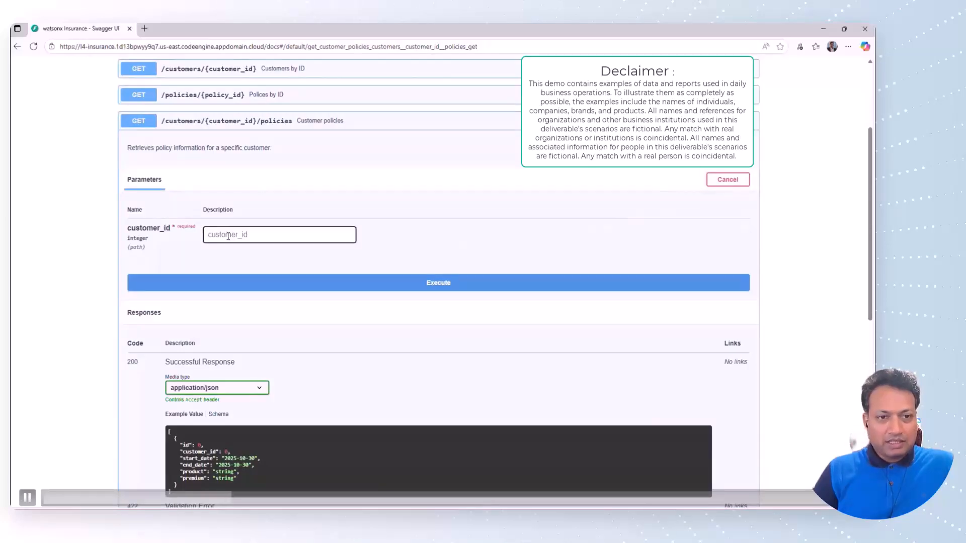
type("2")
scroll(334, 243, "down", 3)
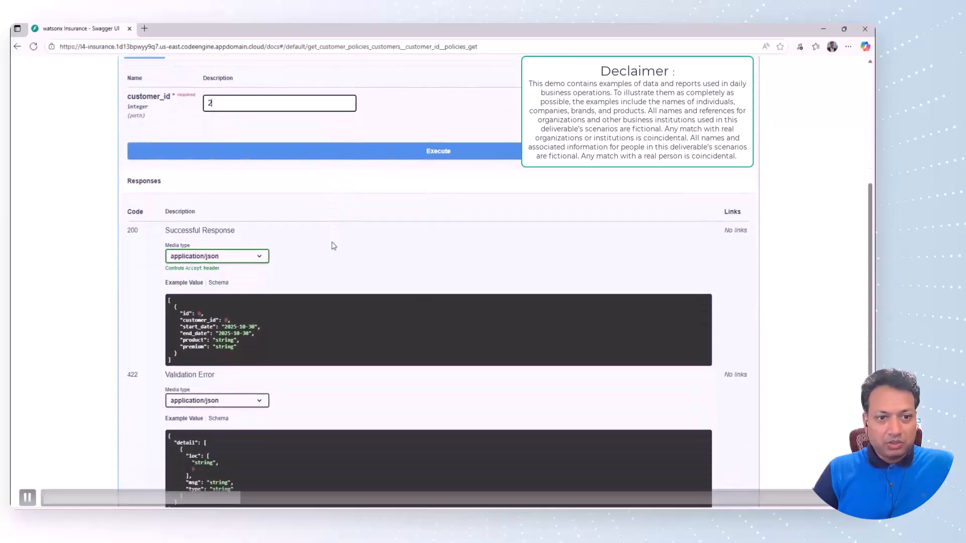
scroll(334, 246, "down", 1)
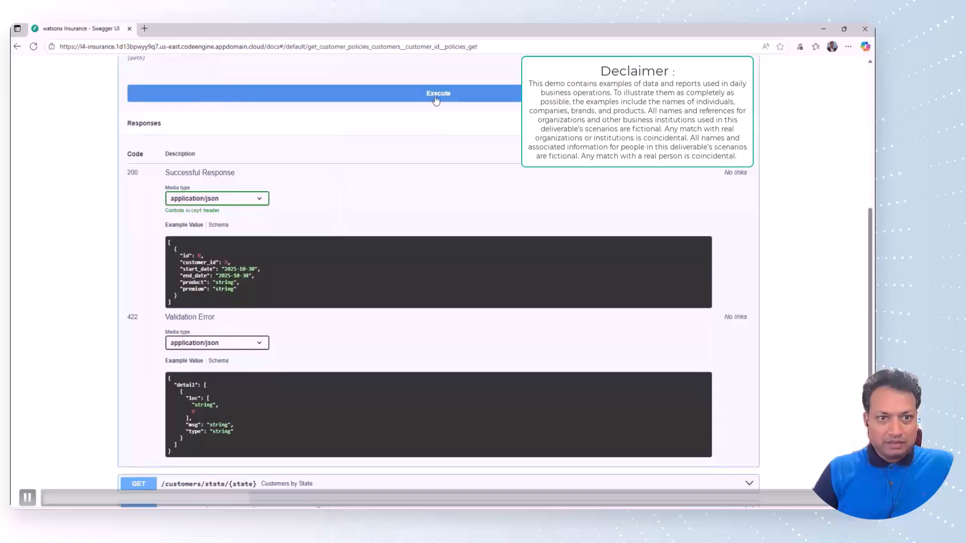
left_click(436, 99)
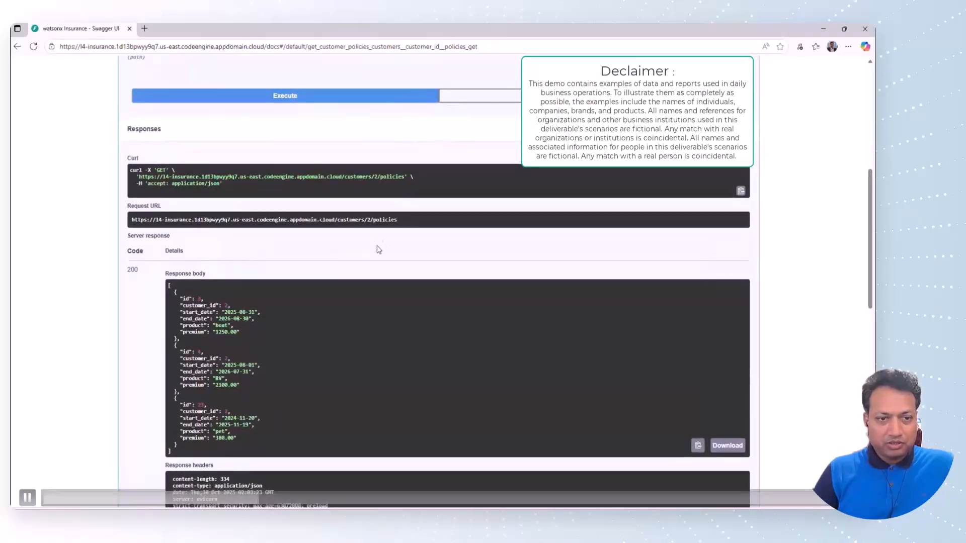
Highlight each policy's start date in the response body and collapse the Customer policies endpoint
scroll(378, 249, "down", 1)
scroll(377, 249, "down", 1)
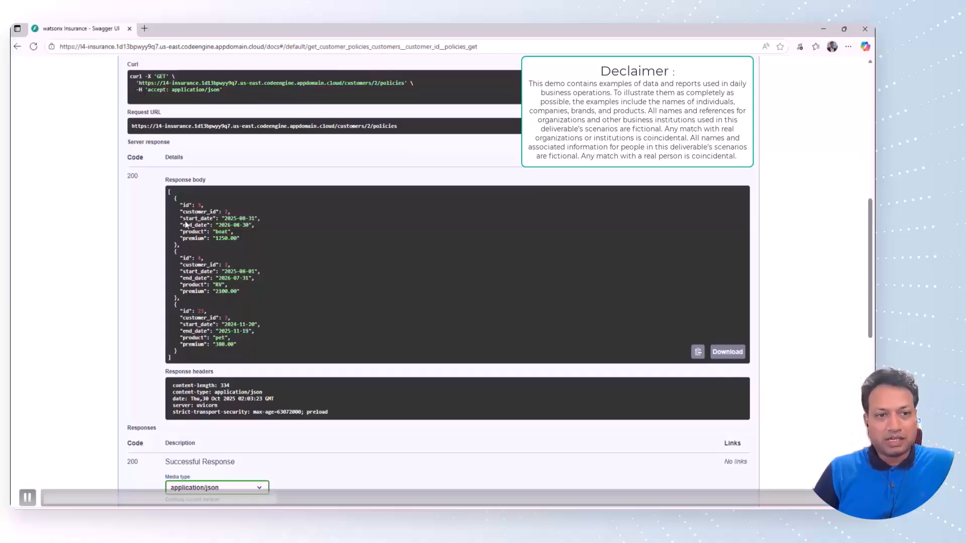
left_click_drag(220, 218, 256, 218)
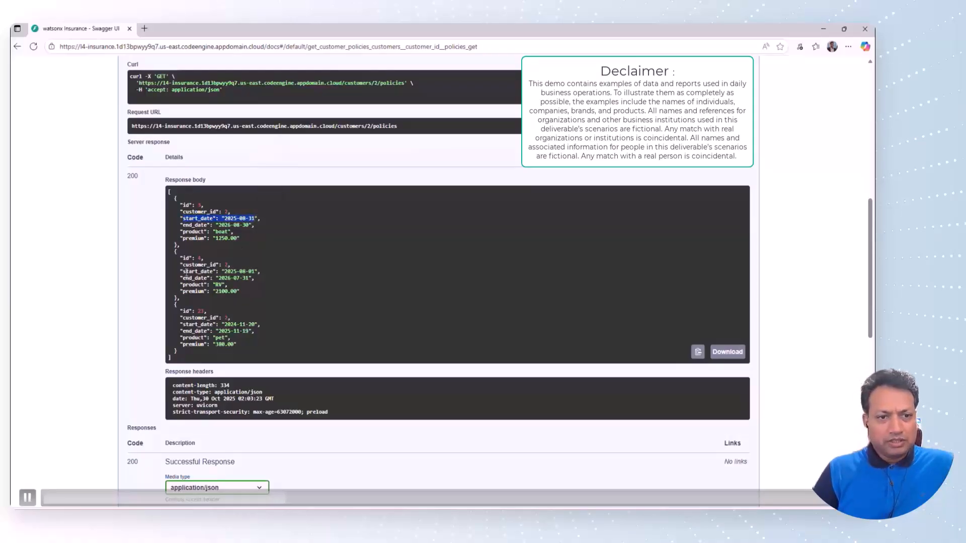
left_click_drag(191, 271, 260, 271)
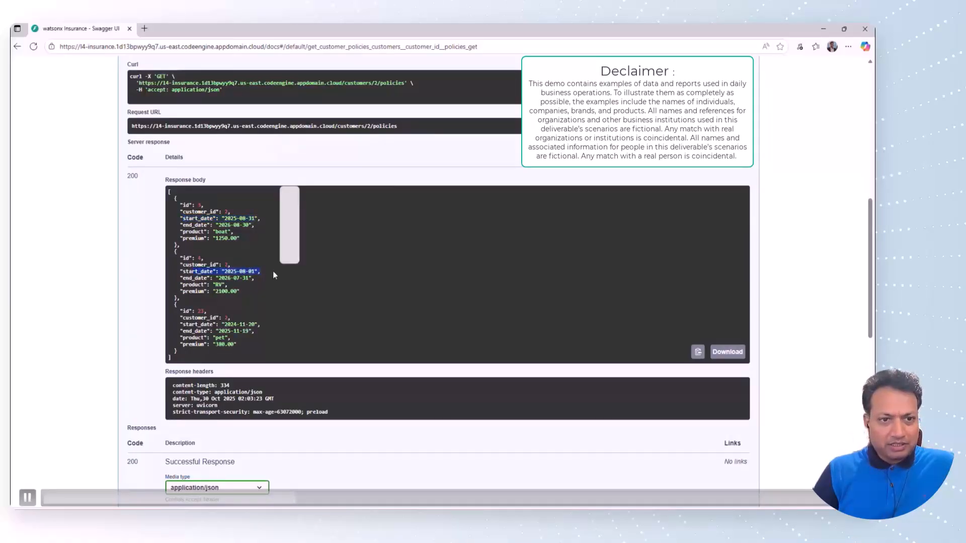
left_click_drag(182, 325, 256, 324)
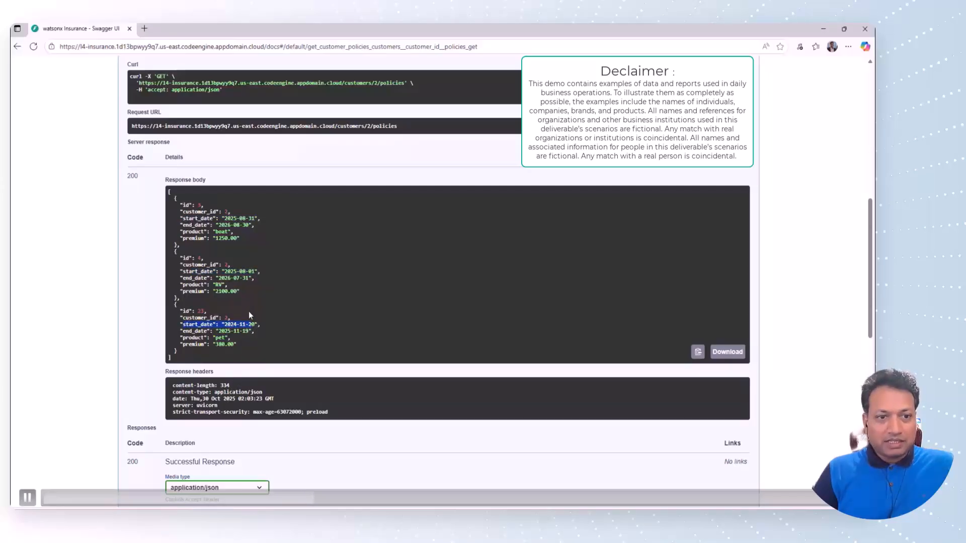
left_click(392, 40)
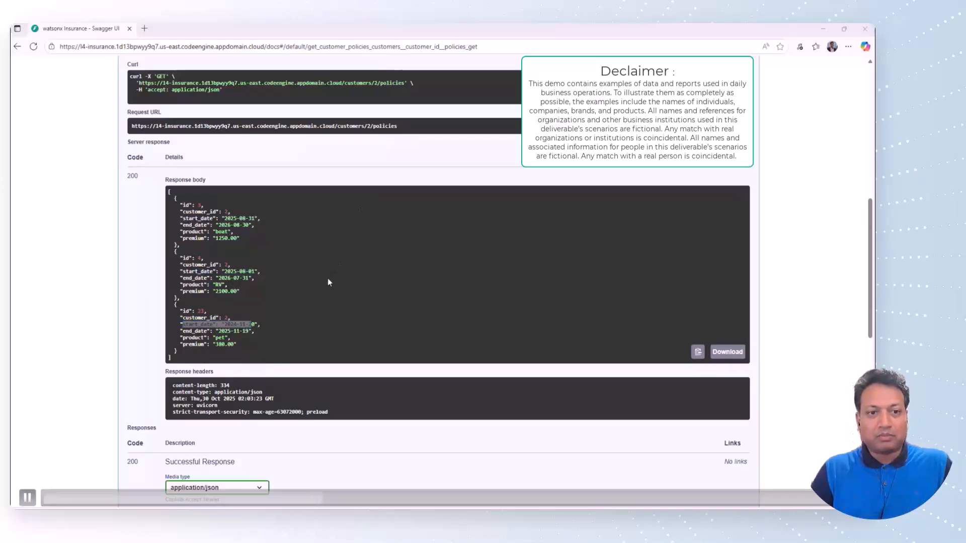
scroll(328, 282, "up", 7)
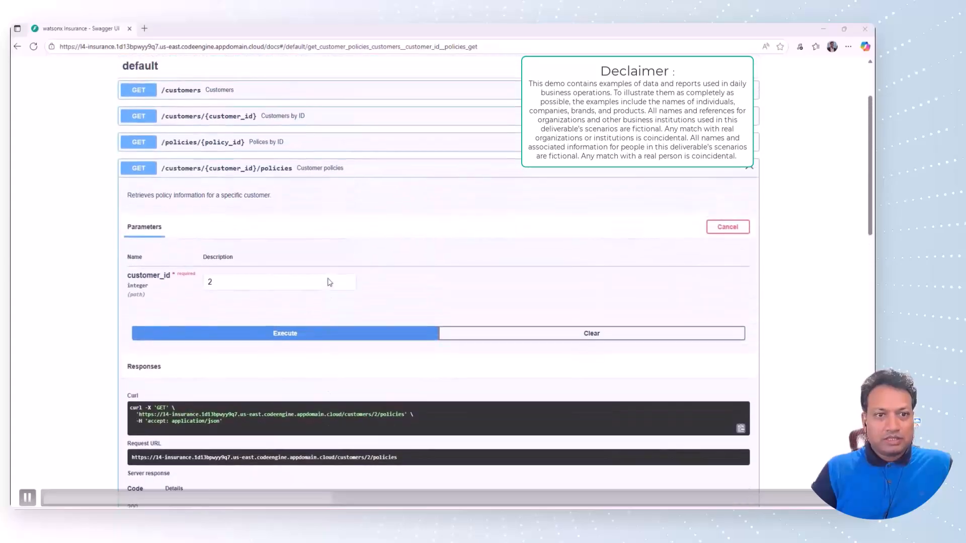
left_click(264, 174)
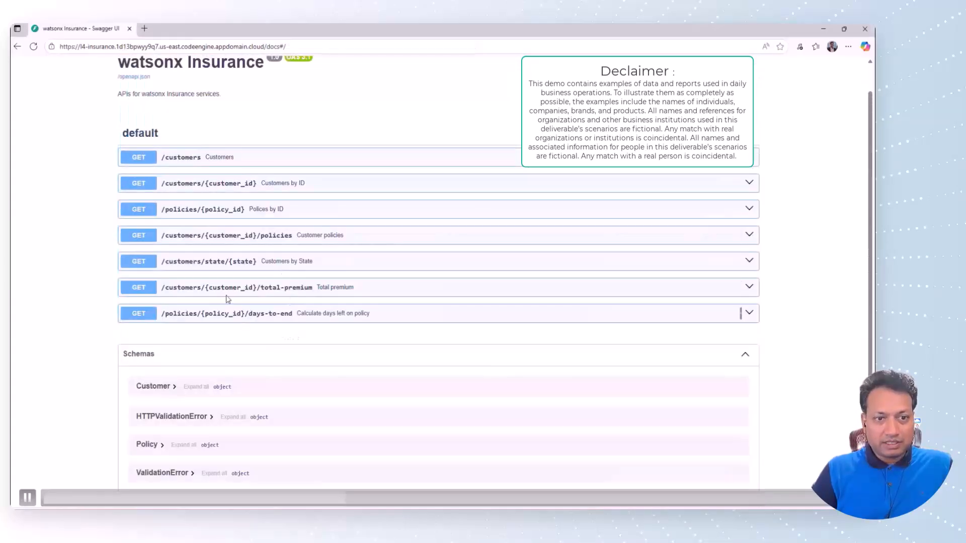
Try out the Customers by State endpoint with state set to Texas and execute the request
left_click(248, 266)
scroll(249, 267, "down", 3)
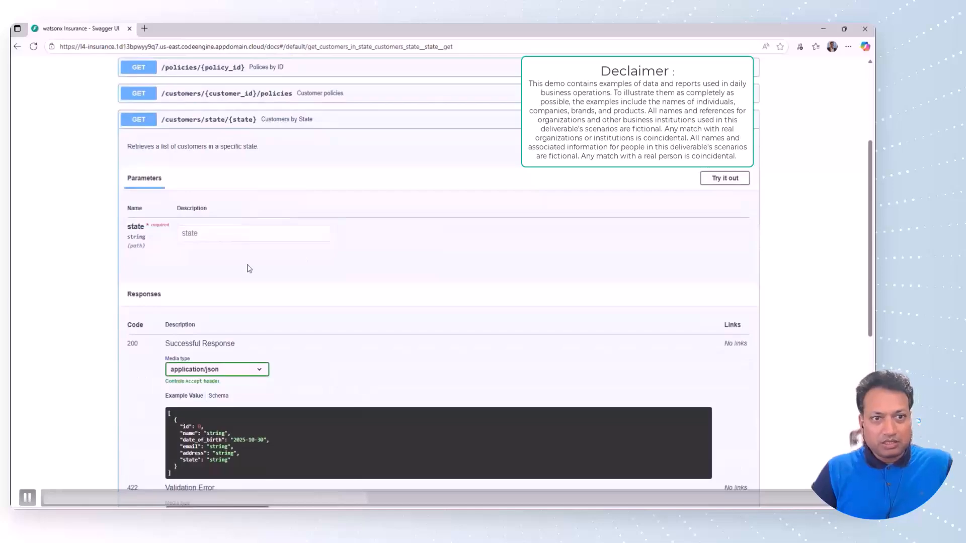
left_click(725, 180)
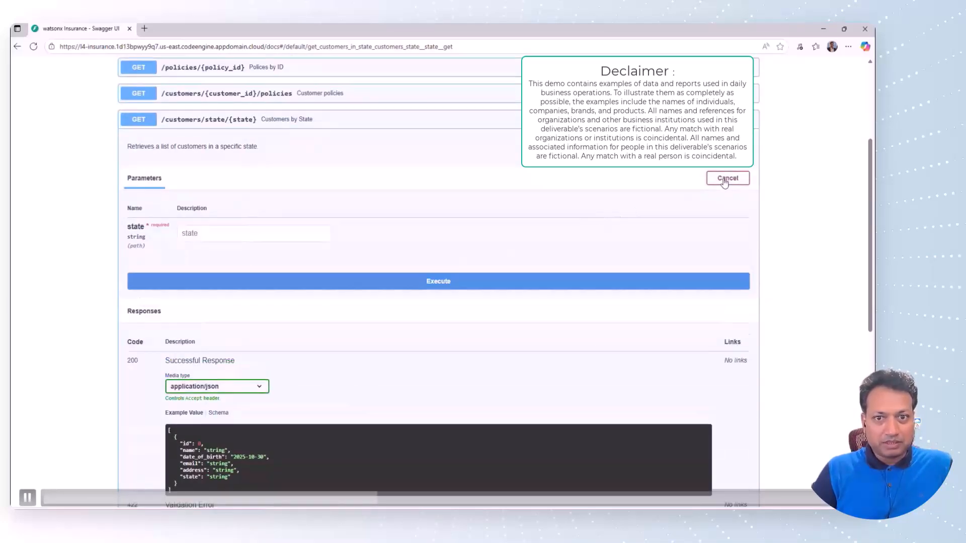
left_click(193, 236)
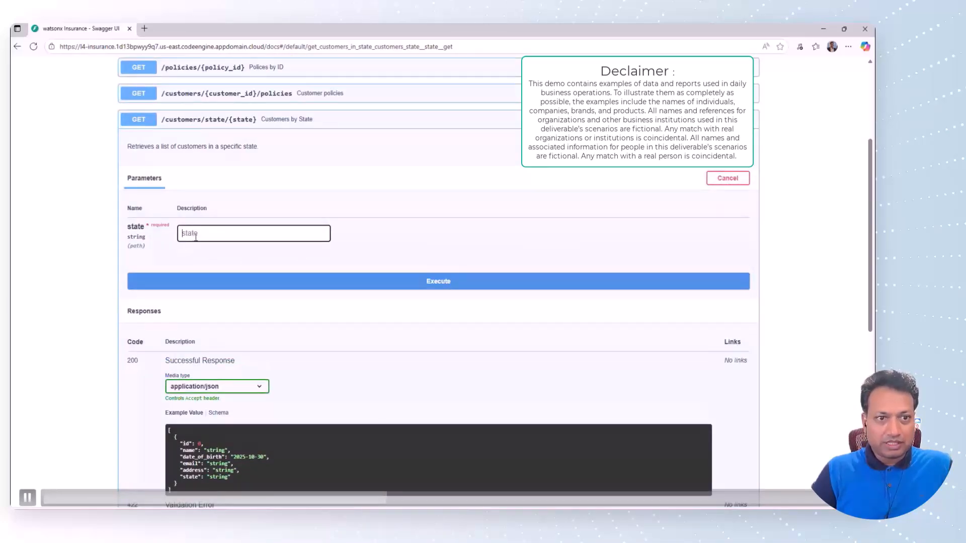
type("Texas")
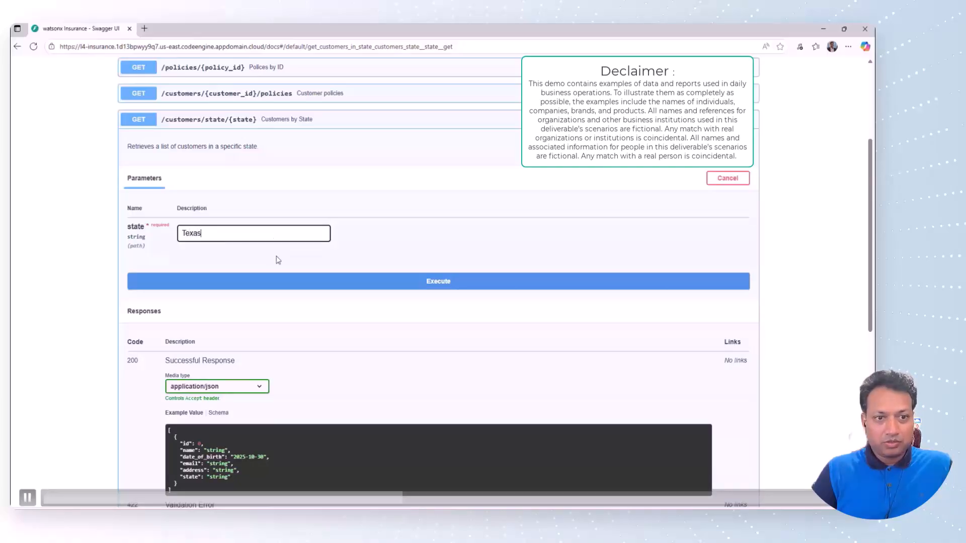
scroll(279, 261, "down", 1)
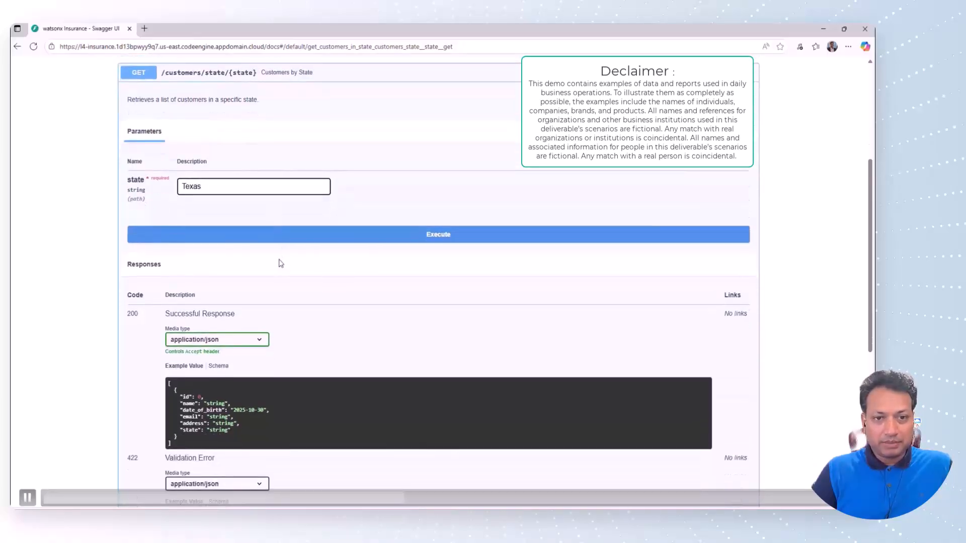
scroll(452, 233, "down", 3)
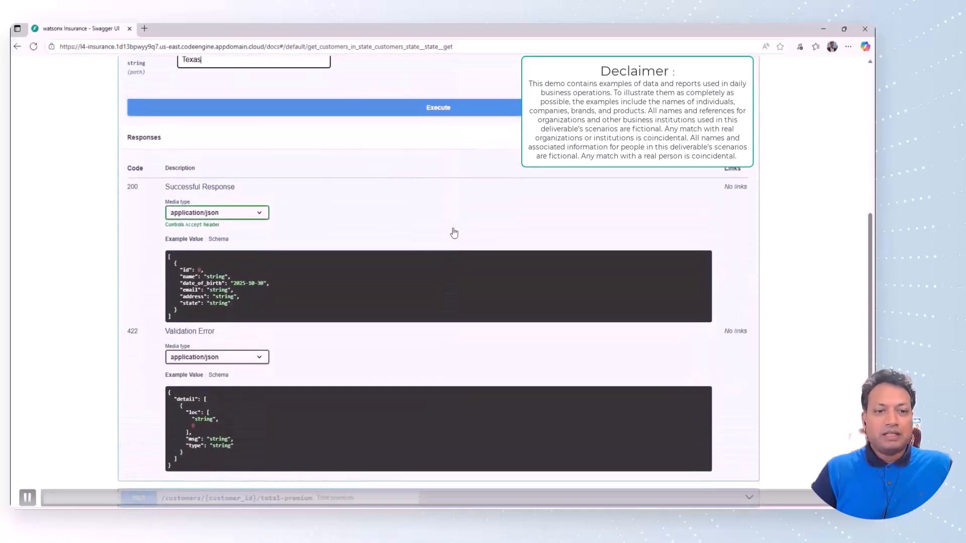
scroll(454, 233, "up", 1)
left_click(447, 144)
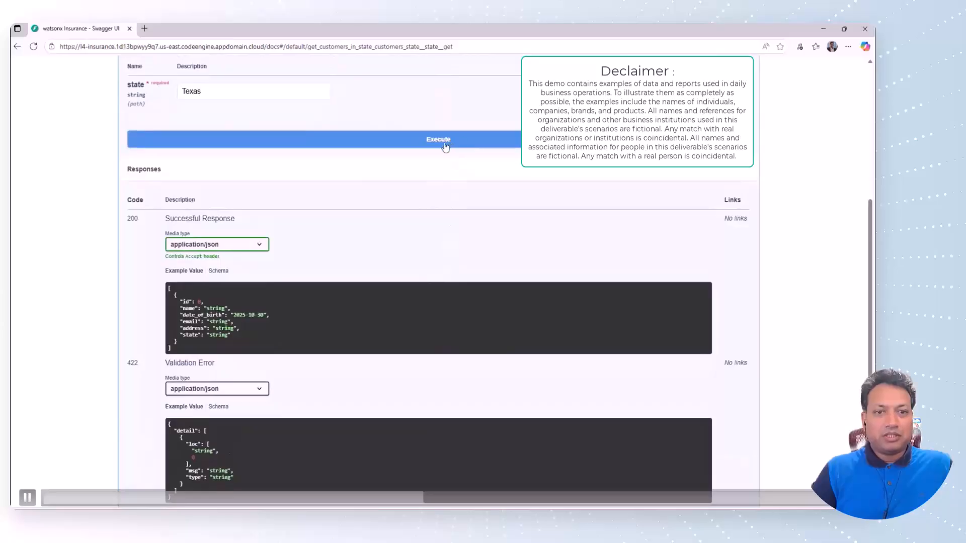
Review the customer records in the Customers by State response body through to the end of the list
scroll(440, 261, "down", 2)
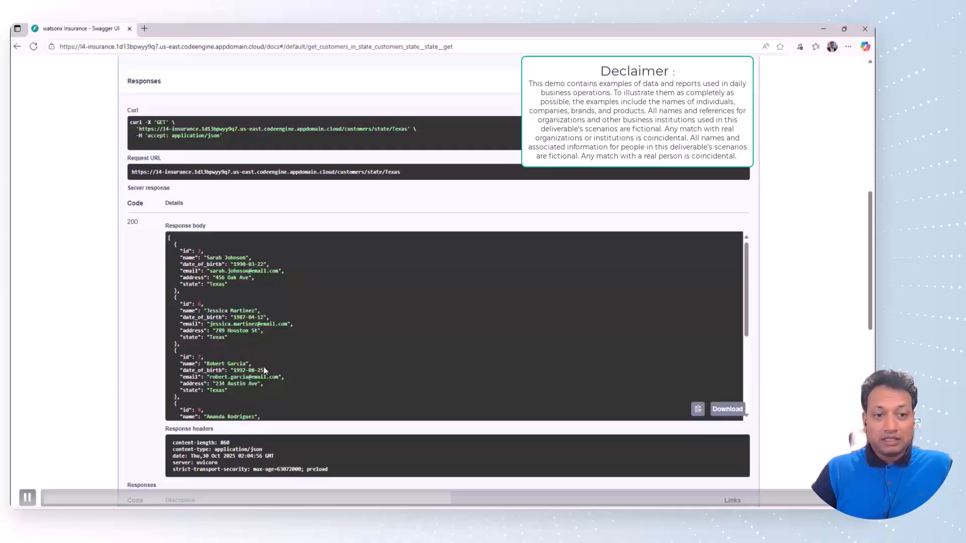
scroll(261, 368, "down", 3)
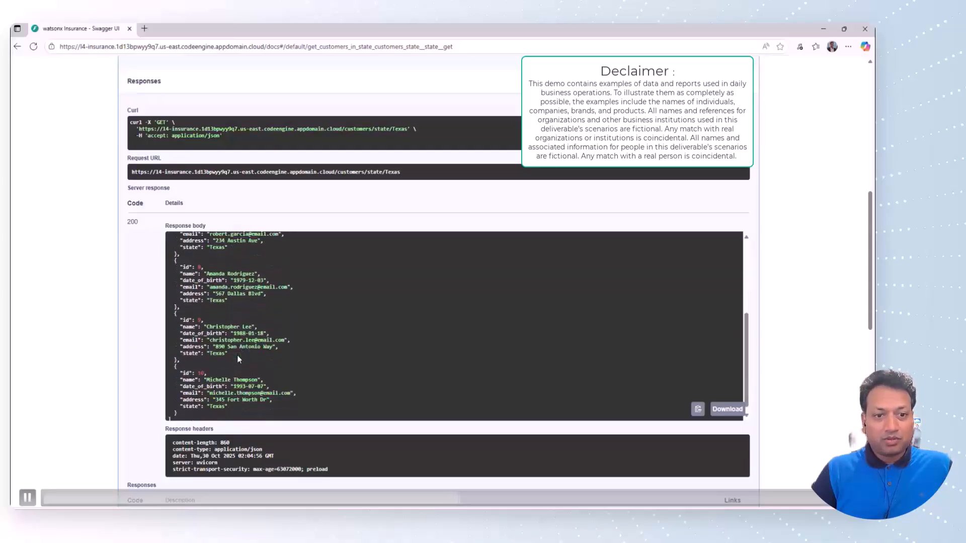
scroll(238, 358, "down", 1)
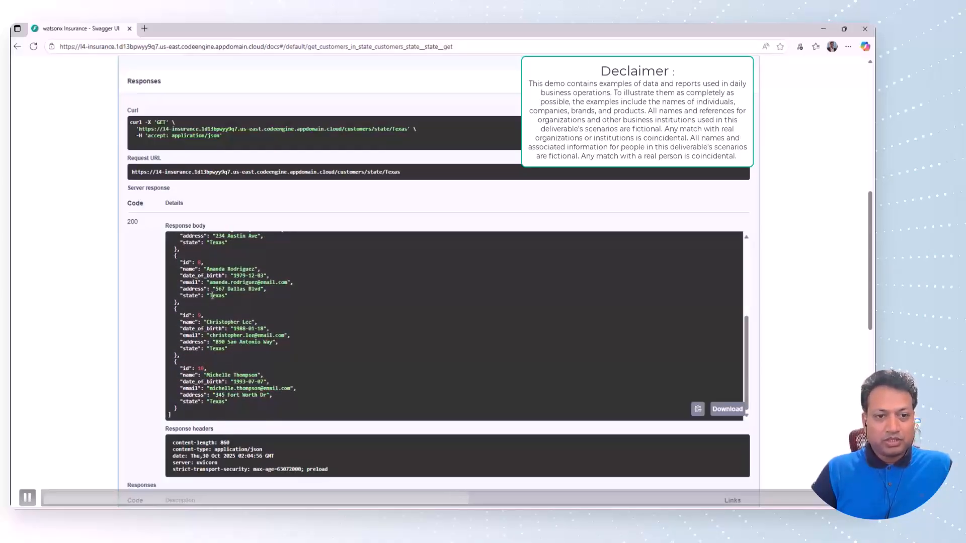
Return to the start of the Texas customer list and collapse the Customers by State endpoint
scroll(273, 314, "up", 3)
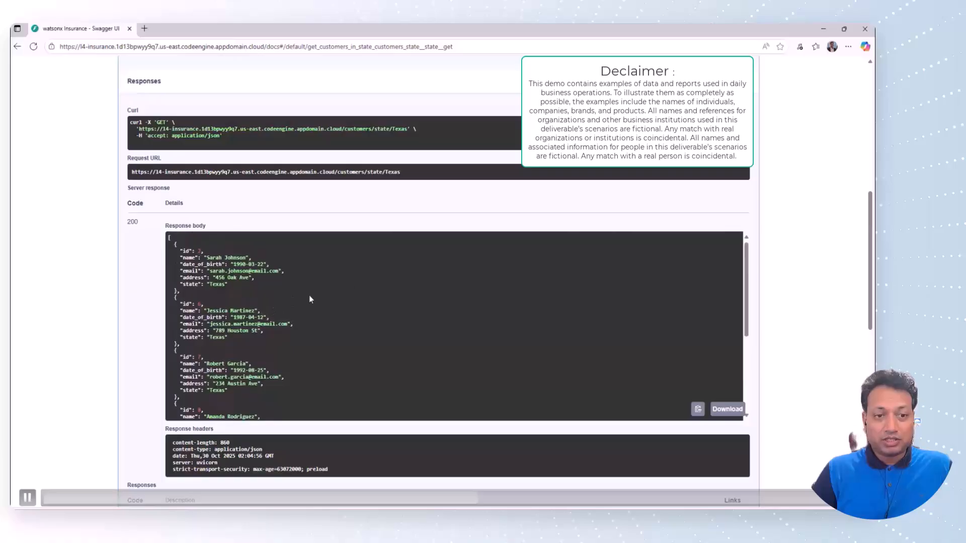
scroll(368, 226, "up", 5)
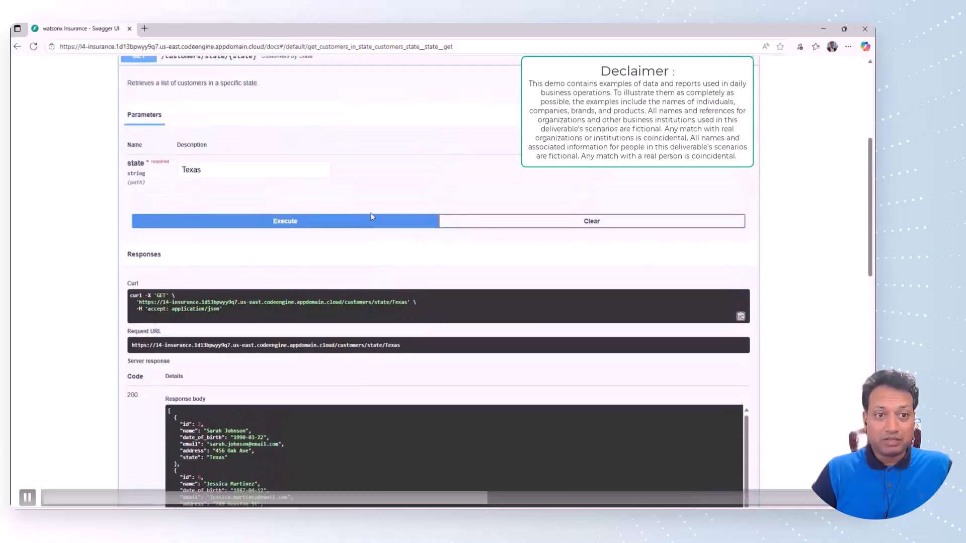
scroll(371, 216, "up", 3)
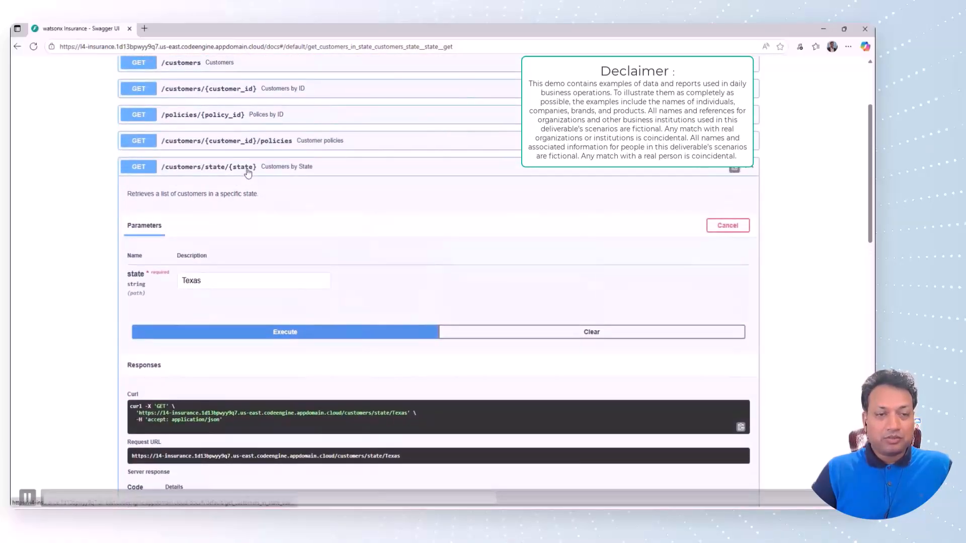
left_click(250, 171)
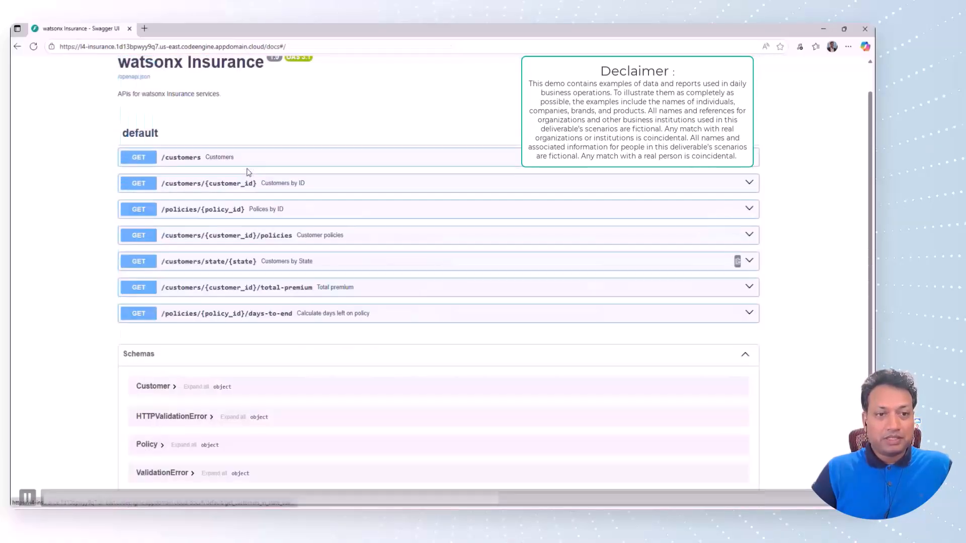
Try out the Total premium endpoint by entering a customer's ID and executing the request
left_click(259, 292)
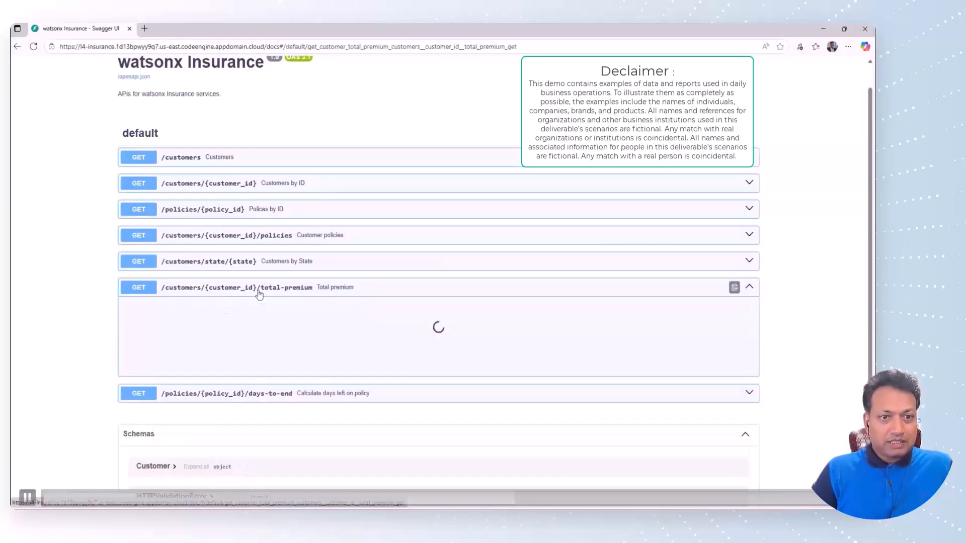
left_click(724, 346)
scroll(438, 302, "down", 5)
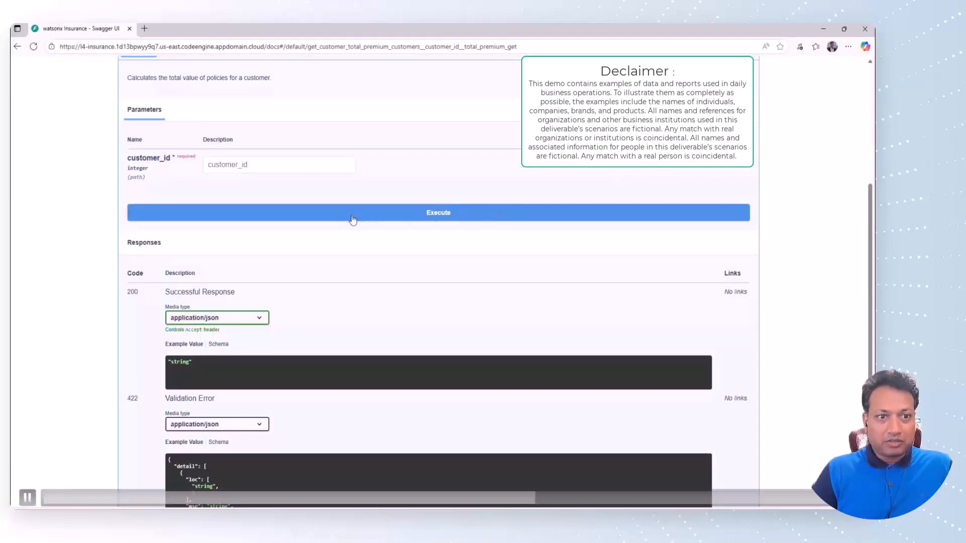
scroll(234, 185, "down", 1)
left_click(236, 121)
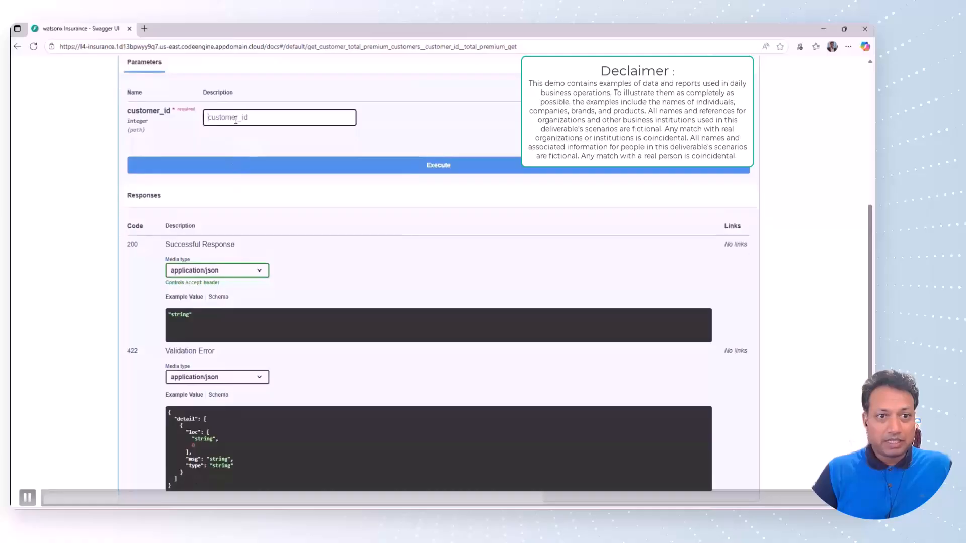
type("2")
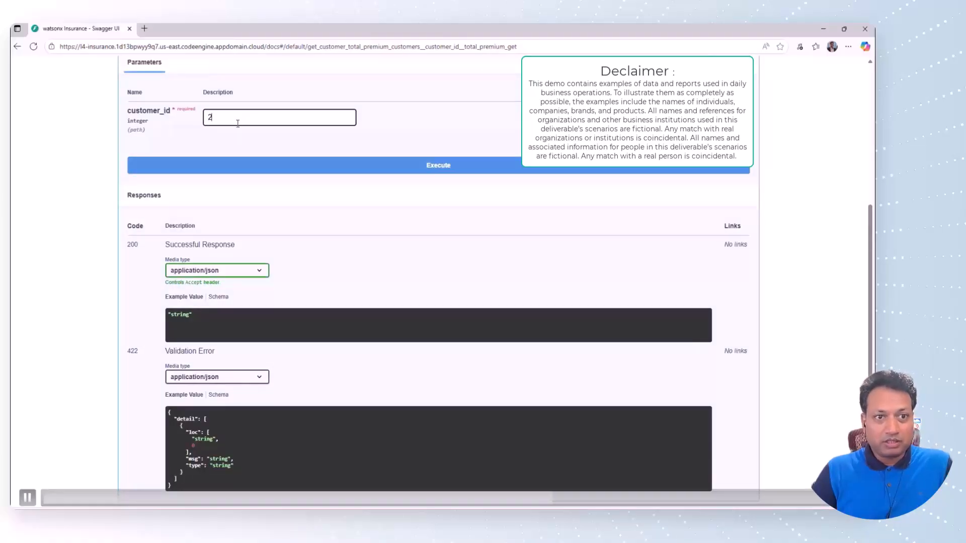
left_click(435, 166)
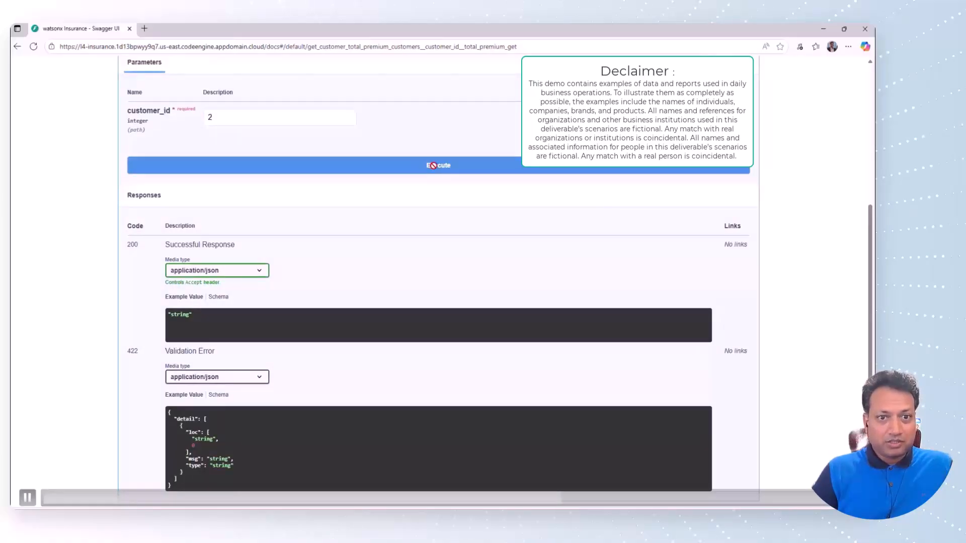
scroll(355, 280, "down", 2)
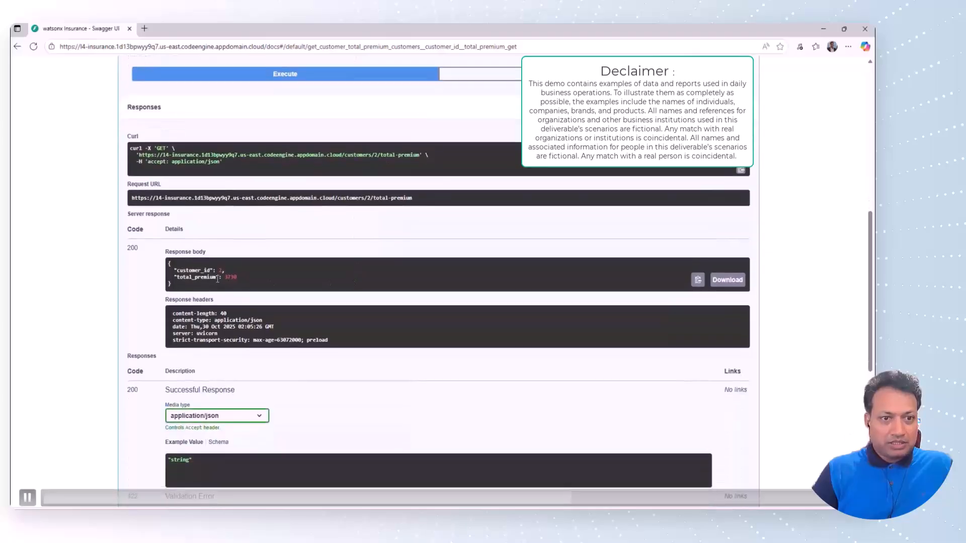
Highlight the total premium in the response body and collapse the Total premium endpoint
left_click_drag(178, 277, 237, 277)
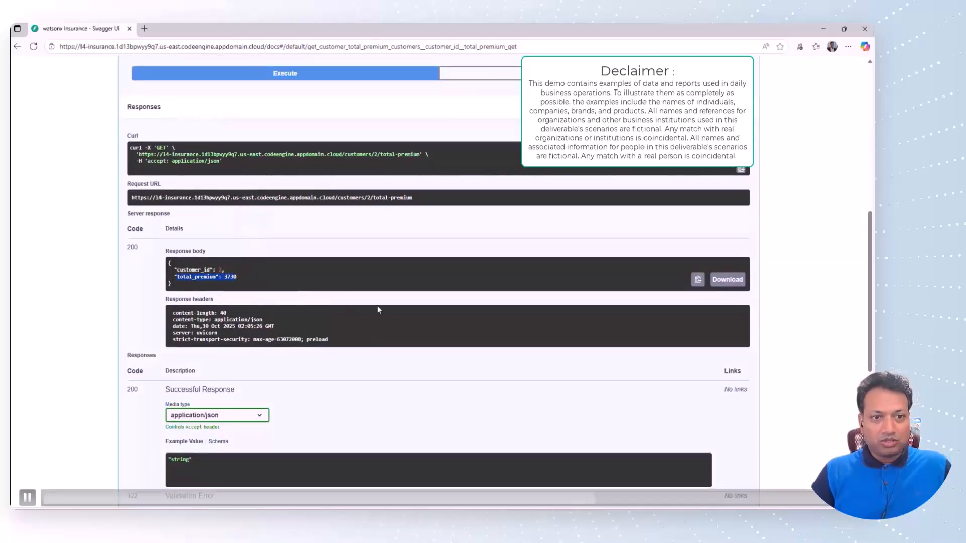
scroll(378, 307, "down", 2)
scroll(379, 309, "up", 4)
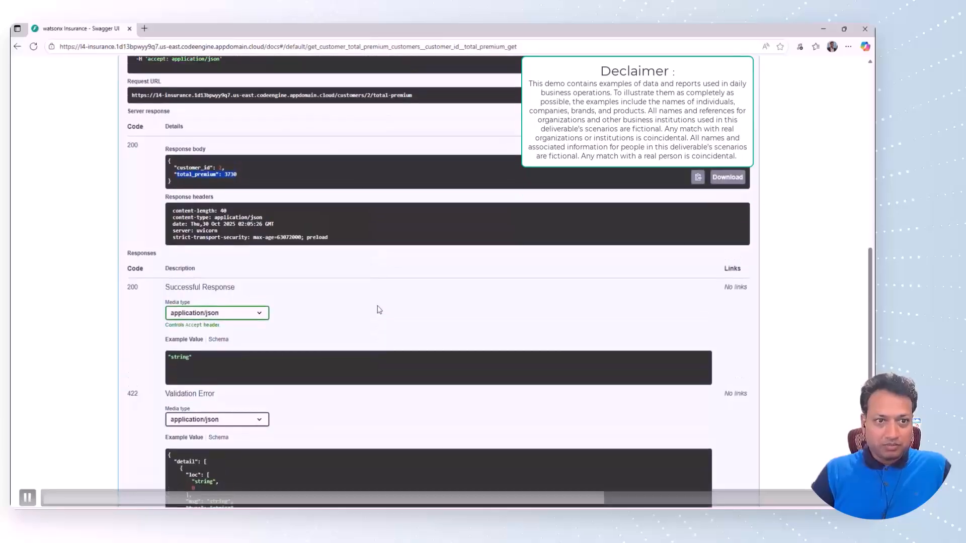
scroll(379, 309, "up", 4)
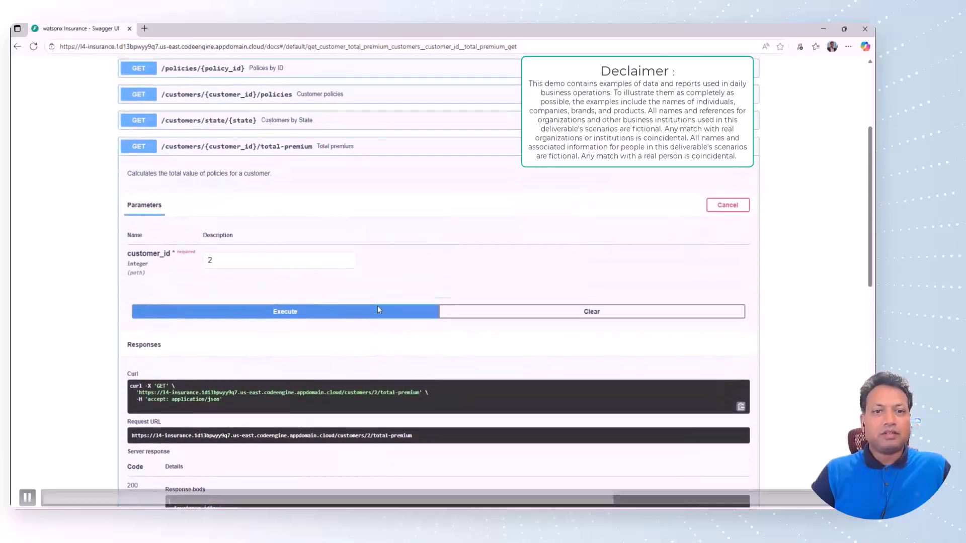
left_click(309, 200)
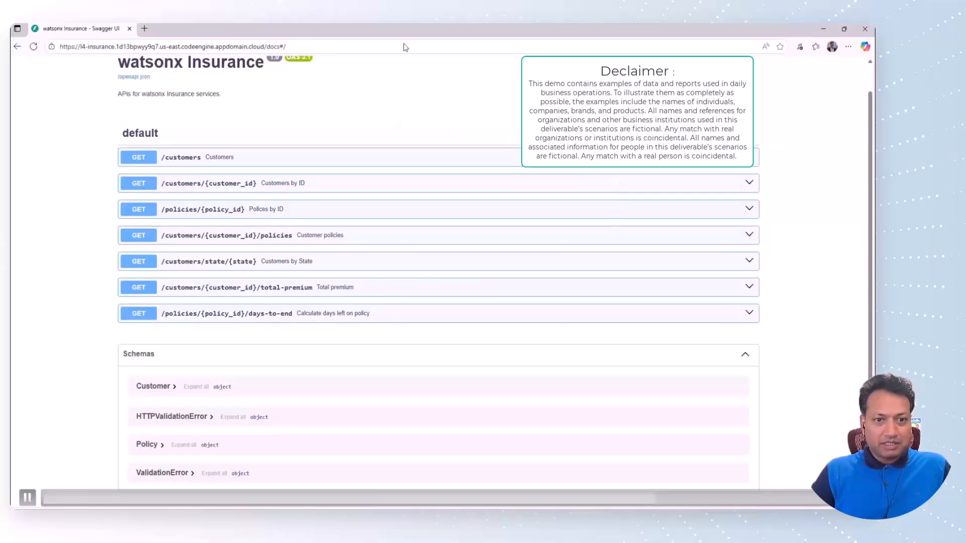
Open the API's openapi.json specification, enable pretty-print and highlight the description in its info section
scroll(317, 238, "up", 1)
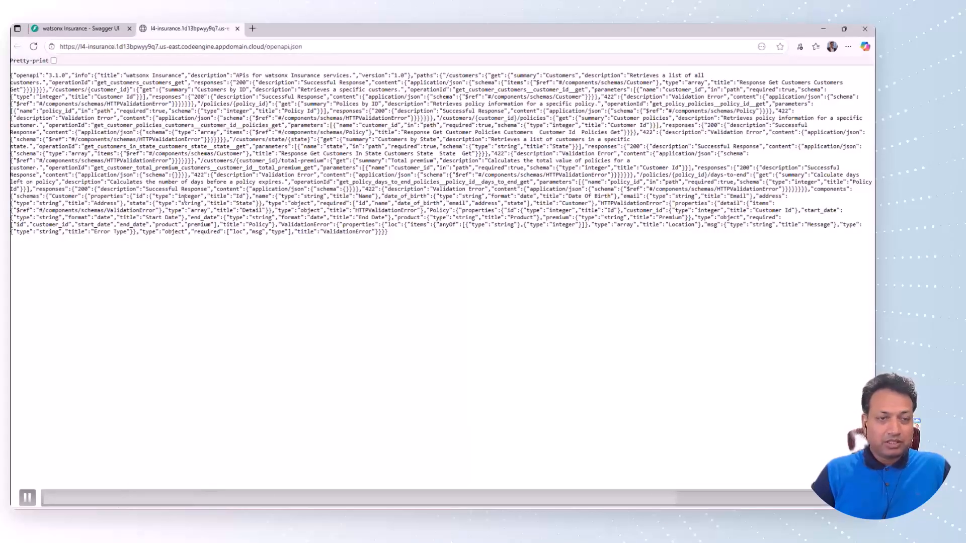
left_click(54, 61)
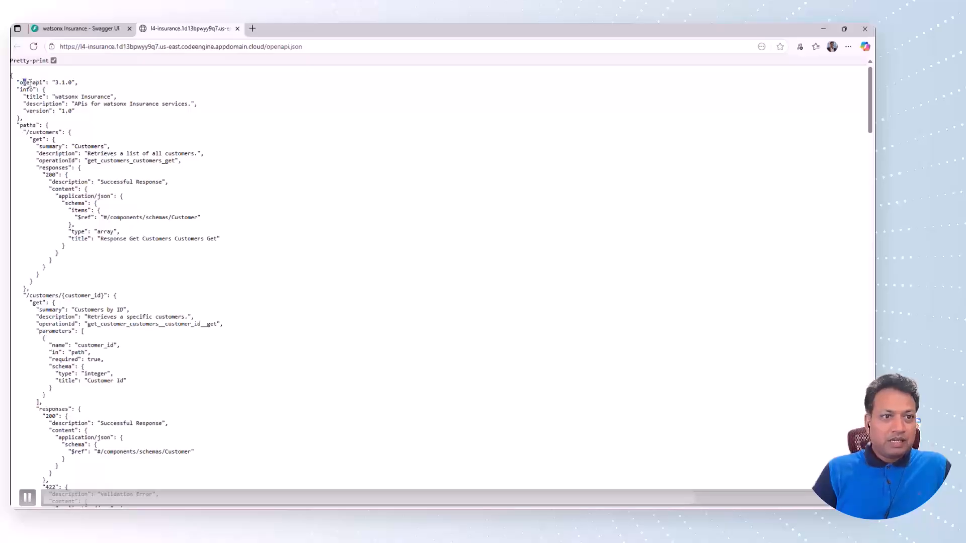
left_click_drag(23, 82, 195, 104)
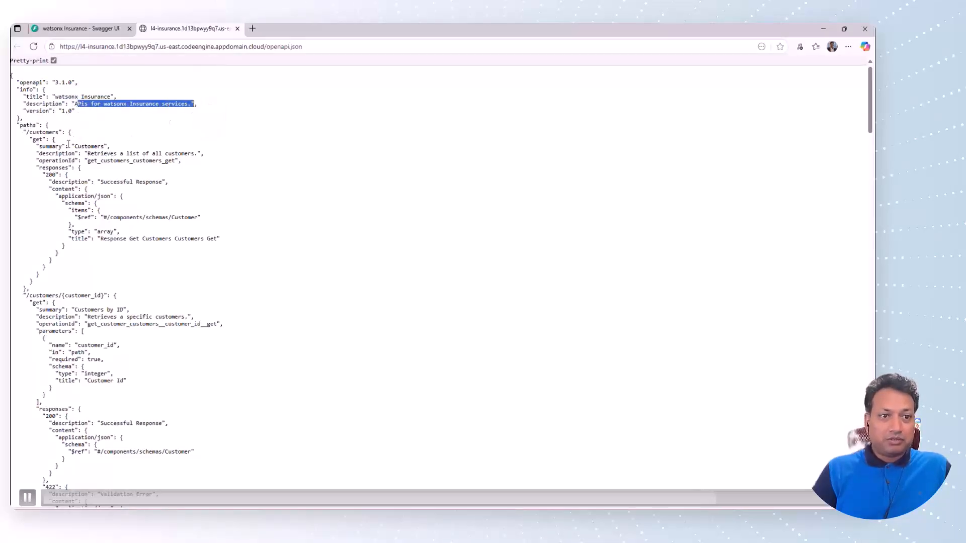
Read through the endpoint definitions in openapi.json and highlight the response title of the Customer policies endpoint
scroll(84, 225, "down", 12)
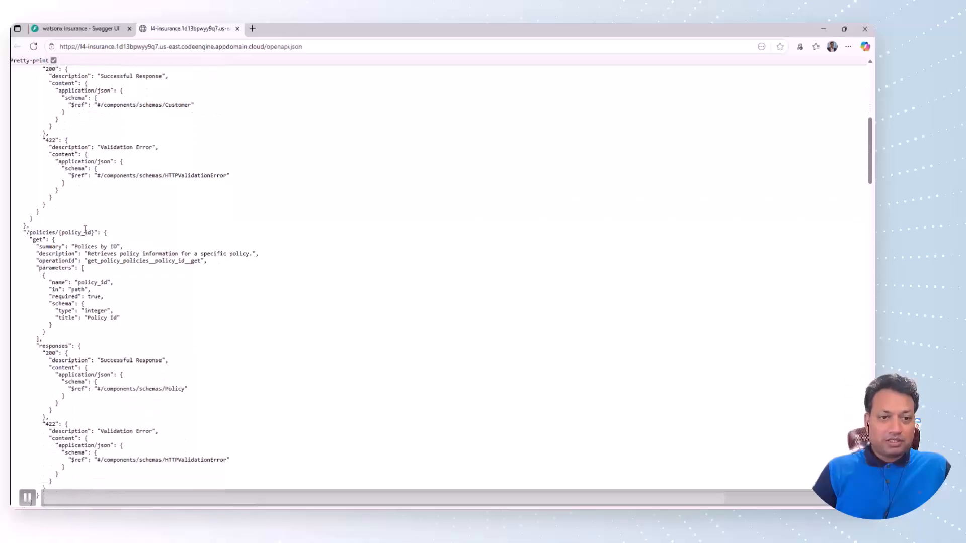
scroll(86, 230, "down", 6)
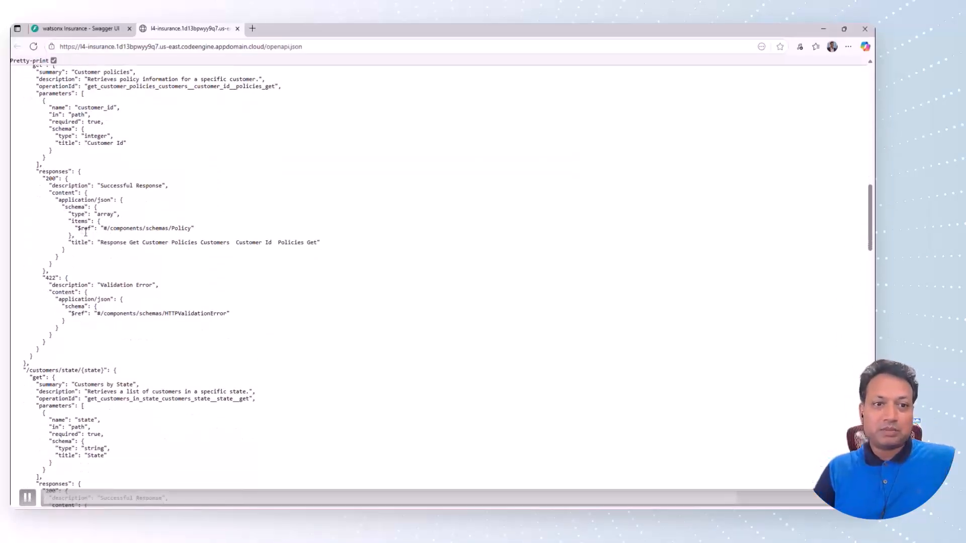
scroll(106, 238, "down", 2)
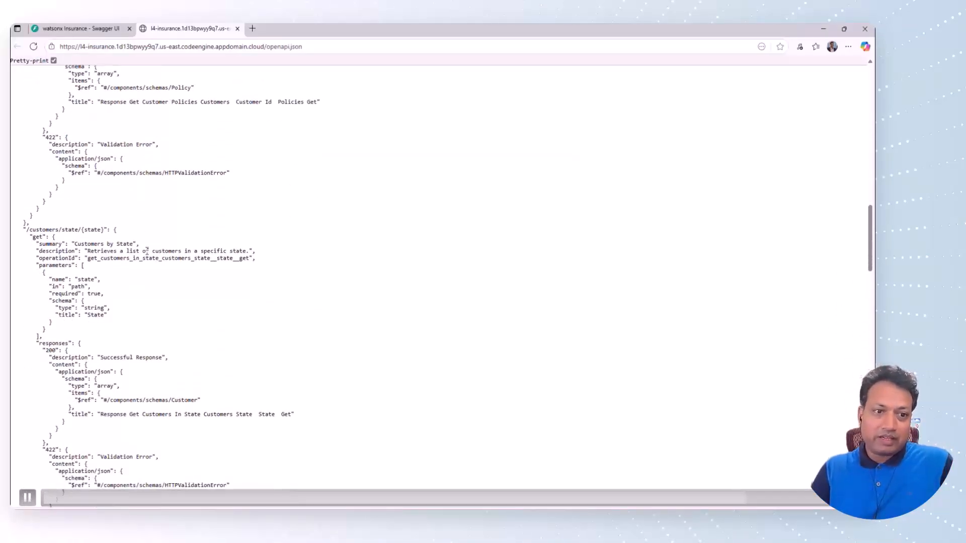
scroll(140, 239, "up", 2)
left_click_drag(100, 196, 321, 201)
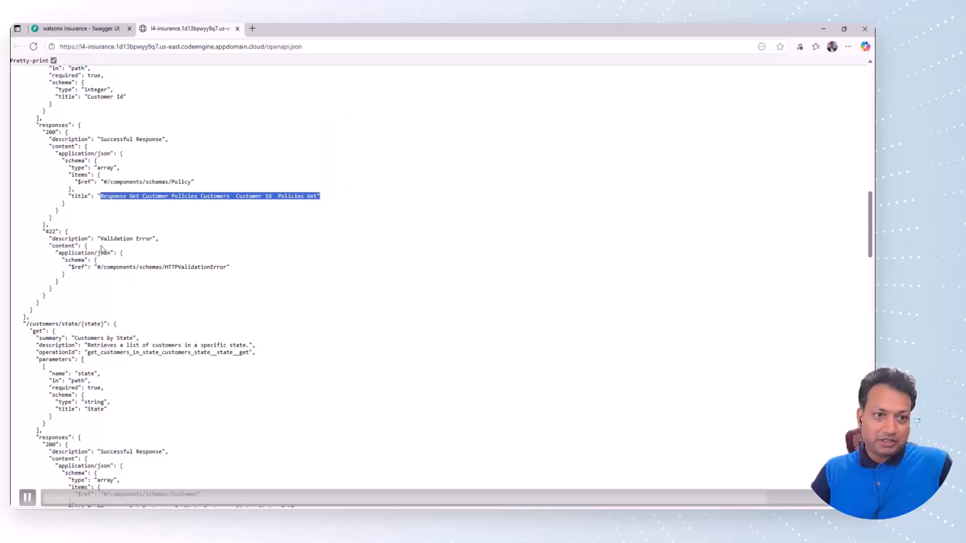
Highlight the Customers by State response title and the Total premium description in openapi.json, and return to the Swagger UI page
scroll(99, 283, "down", 3)
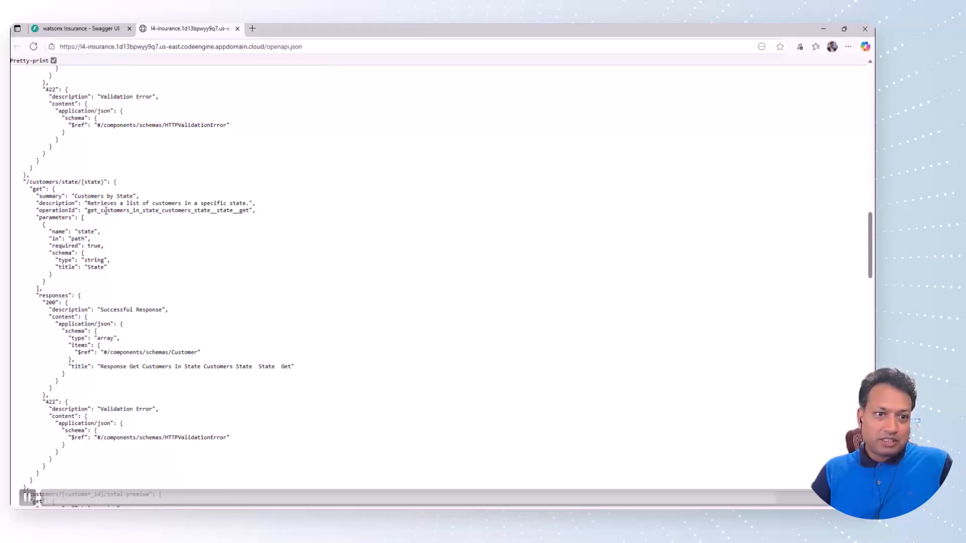
scroll(120, 219, "down", 1)
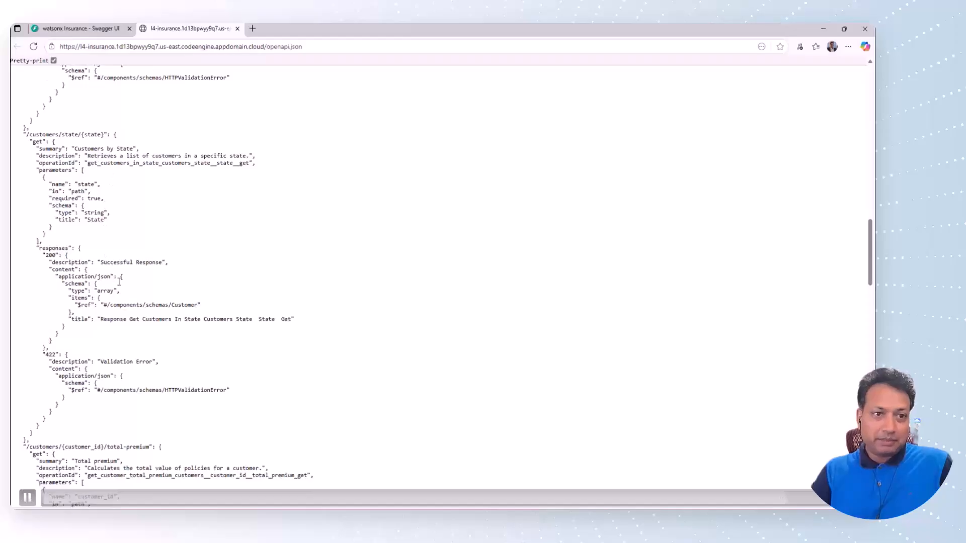
left_click_drag(100, 319, 301, 322)
scroll(301, 322, "down", 5)
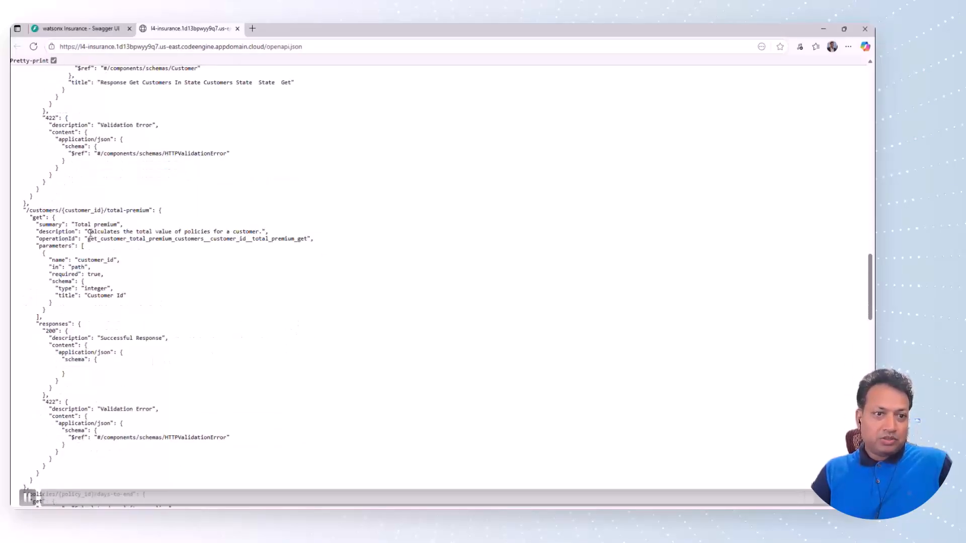
left_click_drag(89, 232, 265, 233)
scroll(349, 114, "up", 15)
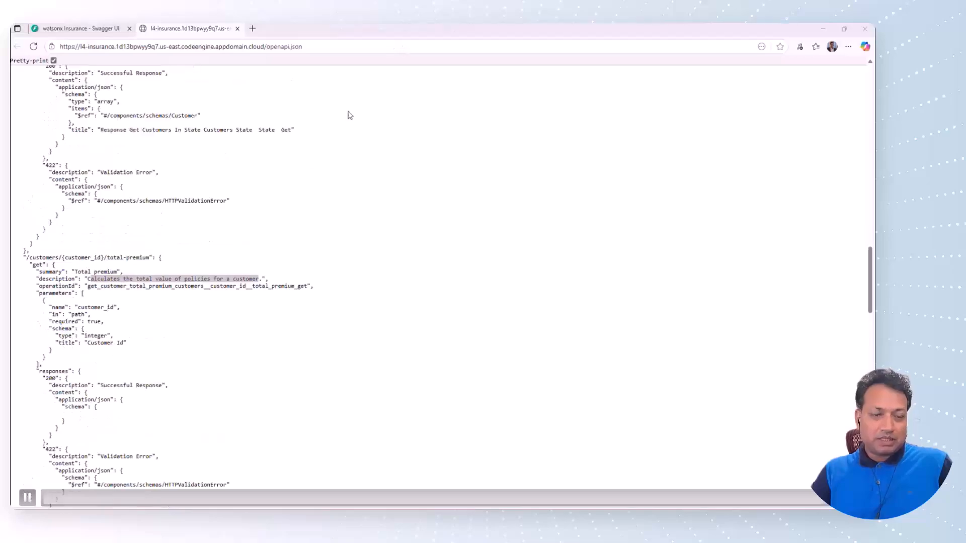
scroll(157, 128, "up", 5)
left_click(78, 28)
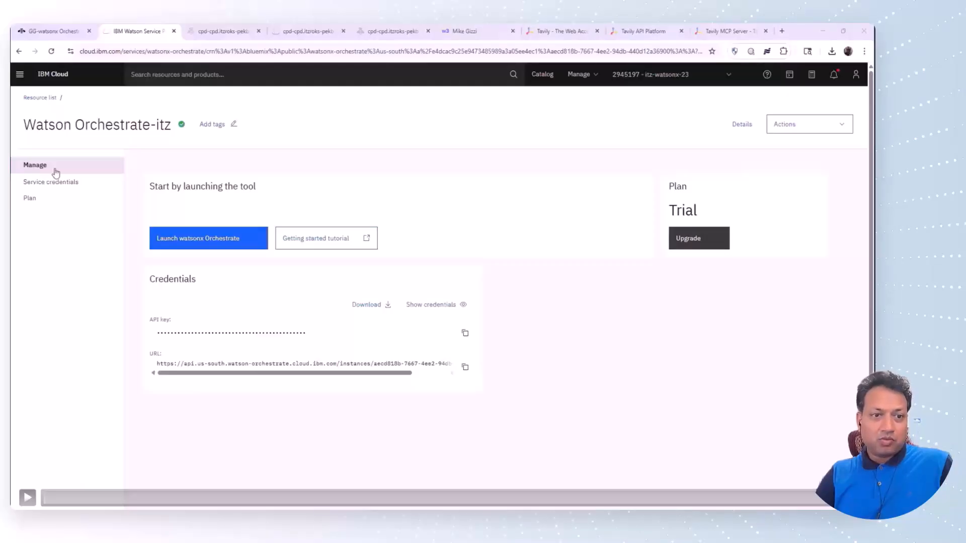
Launch watsonx Orchestrate from the IBM Cloud service page and open the Agent Builder
left_click(210, 237)
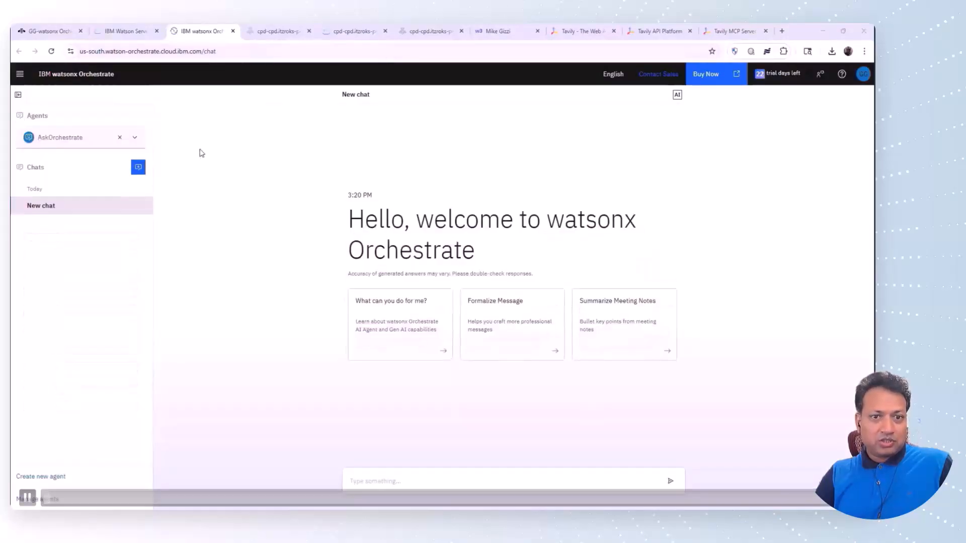
left_click(20, 74)
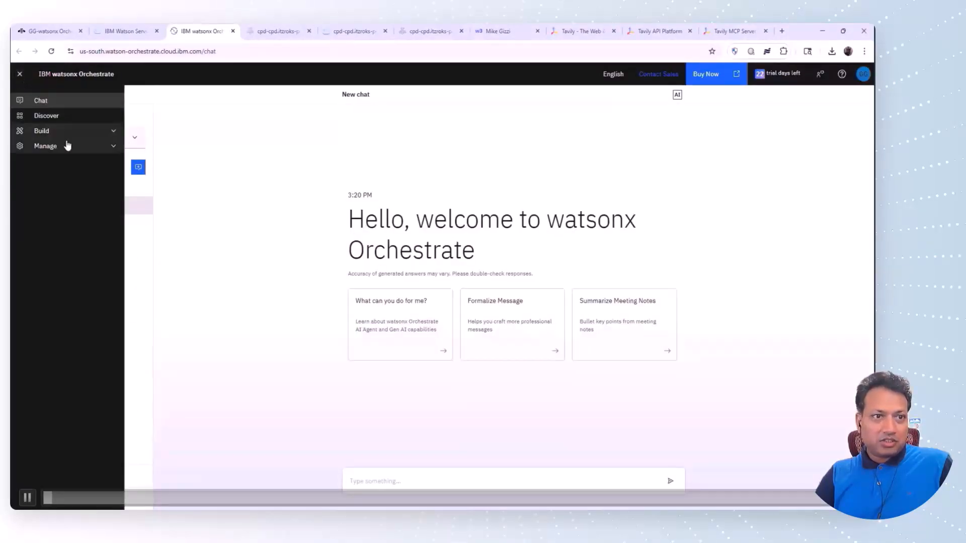
left_click(107, 132)
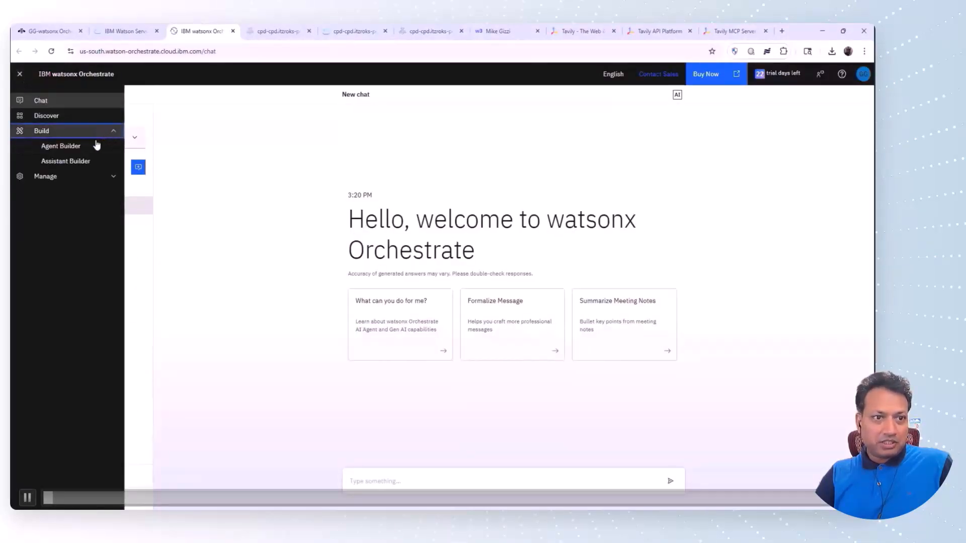
left_click(48, 147)
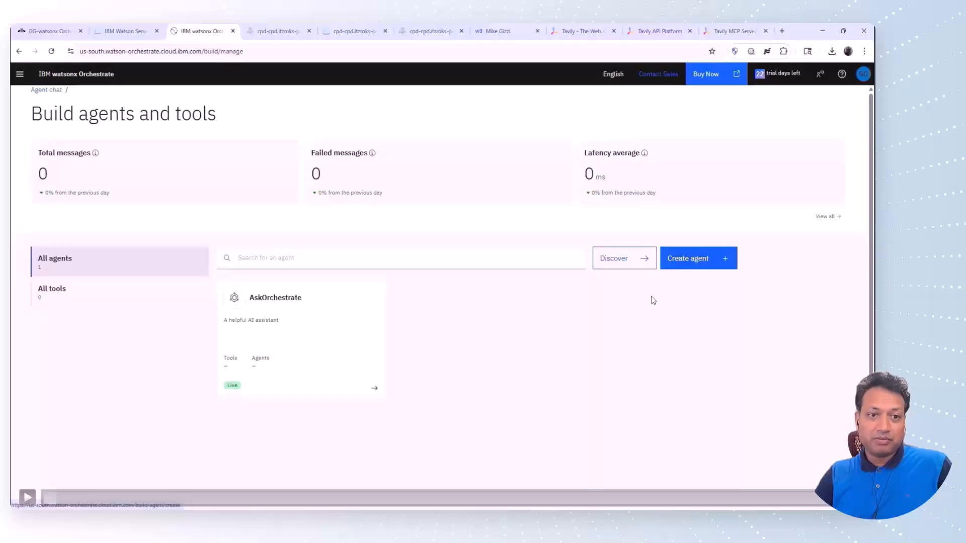
Create an agent from scratch named Insurance with the description "This agent retrieves information about customers and their policies"
left_click(678, 259)
left_click(362, 257)
type("Insurance")
left_click(266, 314)
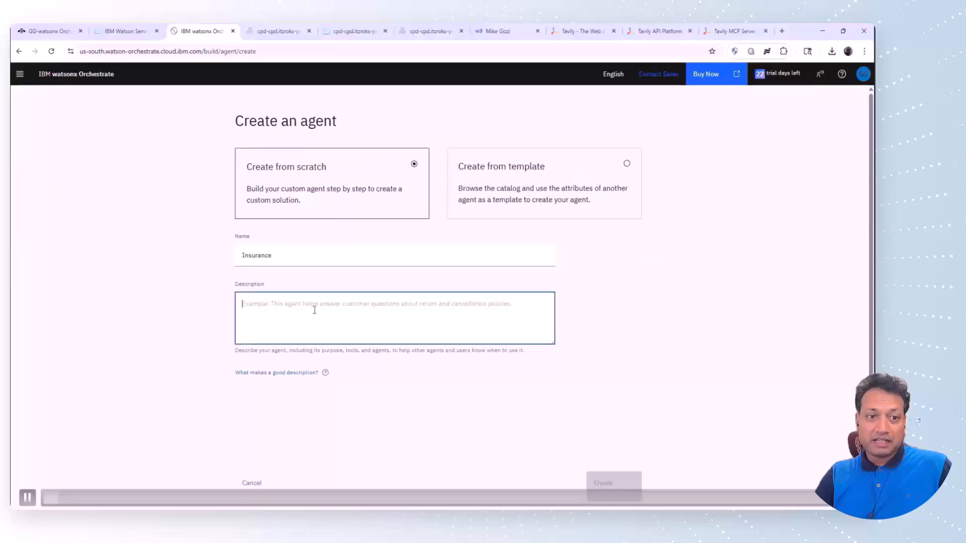
type("This agent retrieves information about customers and their policies")
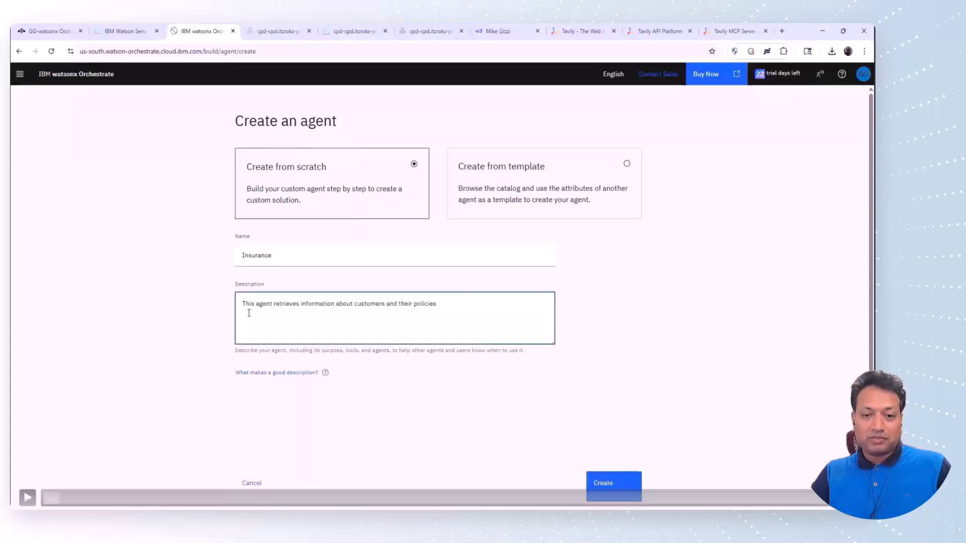
left_click_drag(251, 304, 335, 306)
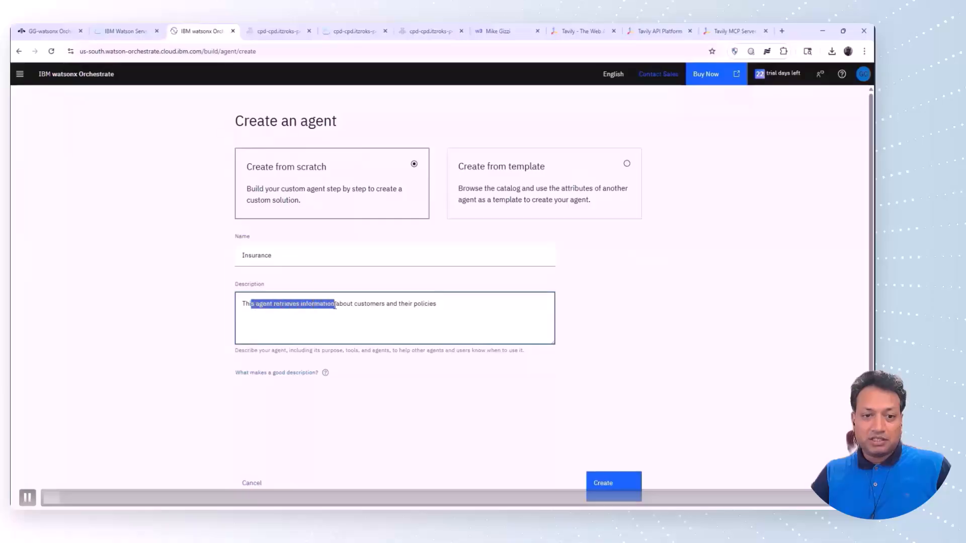
left_click(348, 305)
left_click(602, 481)
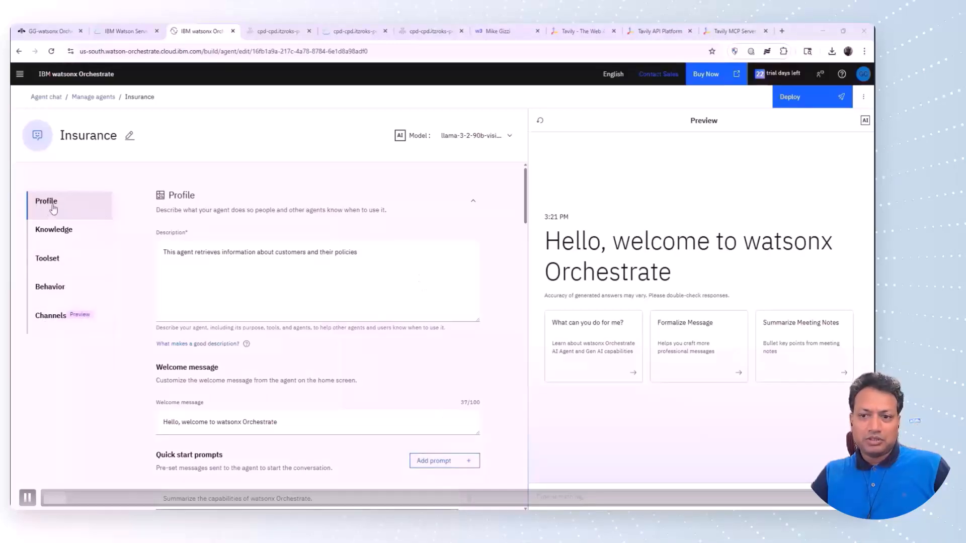
Review the Insurance agent's Profile, Knowledge, Toolset and Behavior sections, including quick start prompts, agent style and guidelines
scroll(227, 239, "down", 1)
scroll(228, 240, "down", 5)
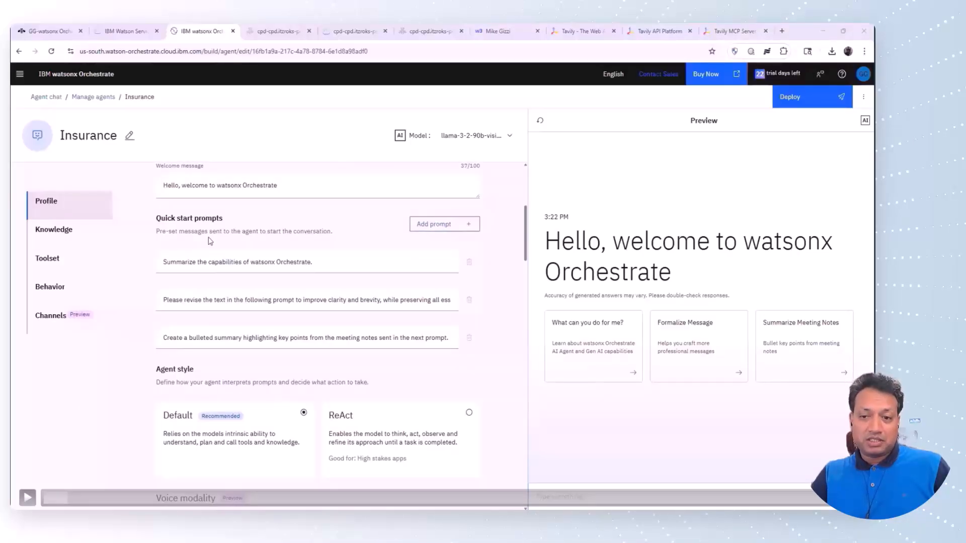
scroll(216, 292, "down", 1)
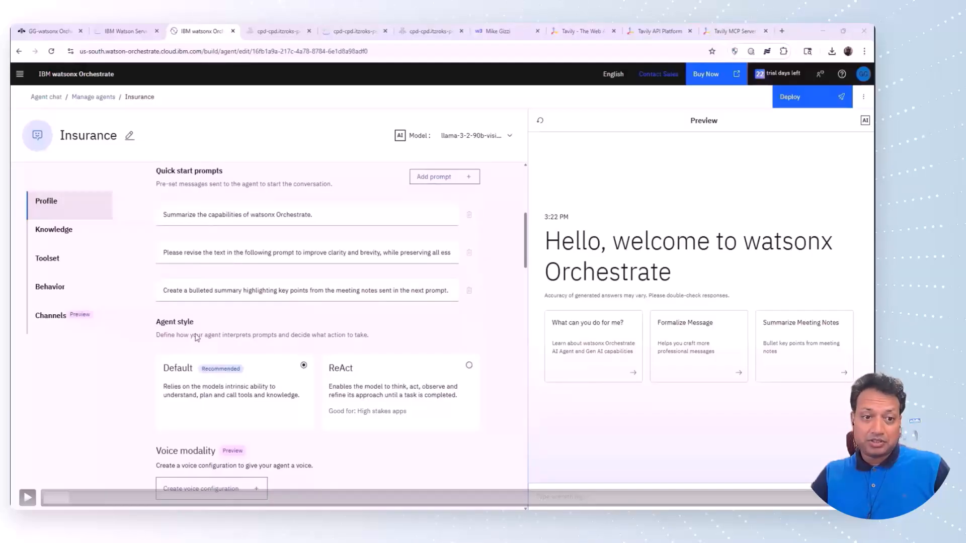
left_click(69, 234)
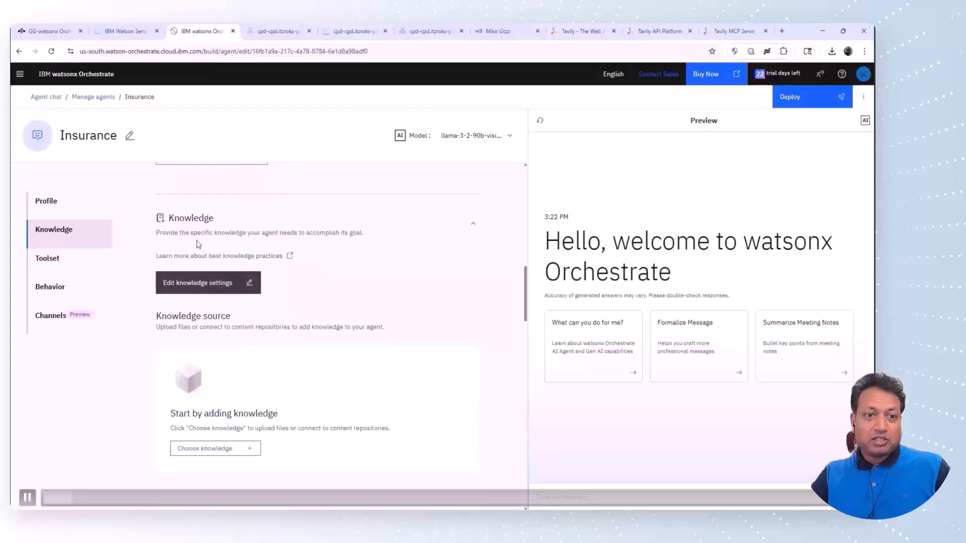
key("space")
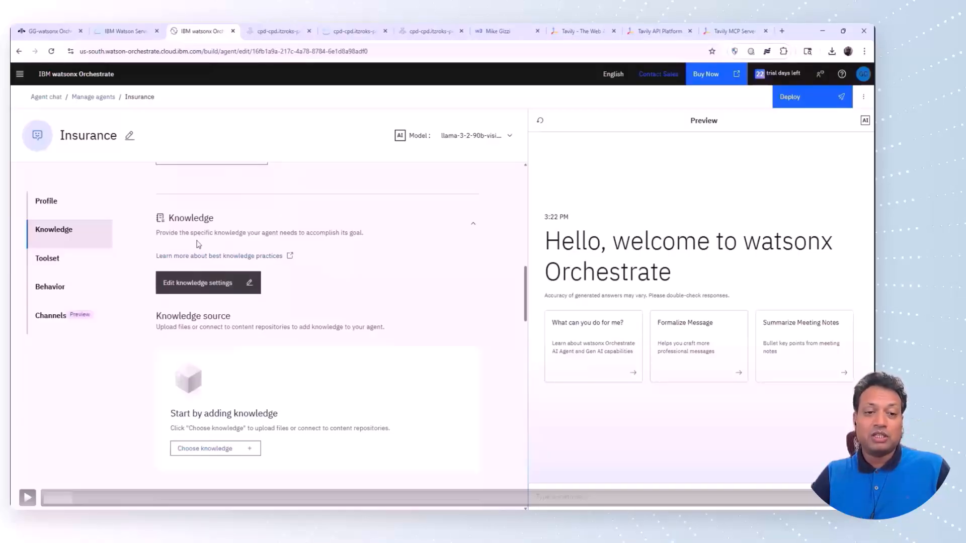
scroll(253, 393, "down", 1)
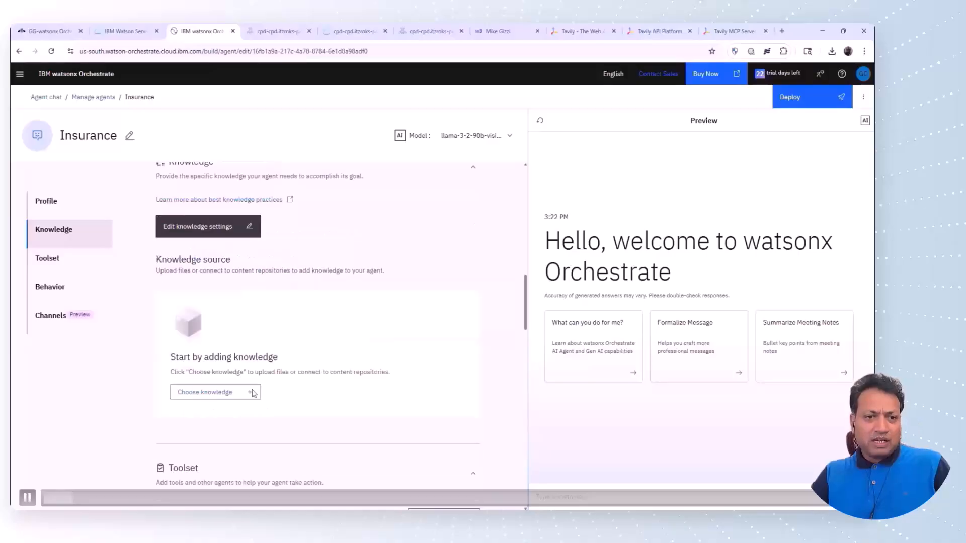
scroll(253, 393, "down", 2)
scroll(248, 392, "down", 3)
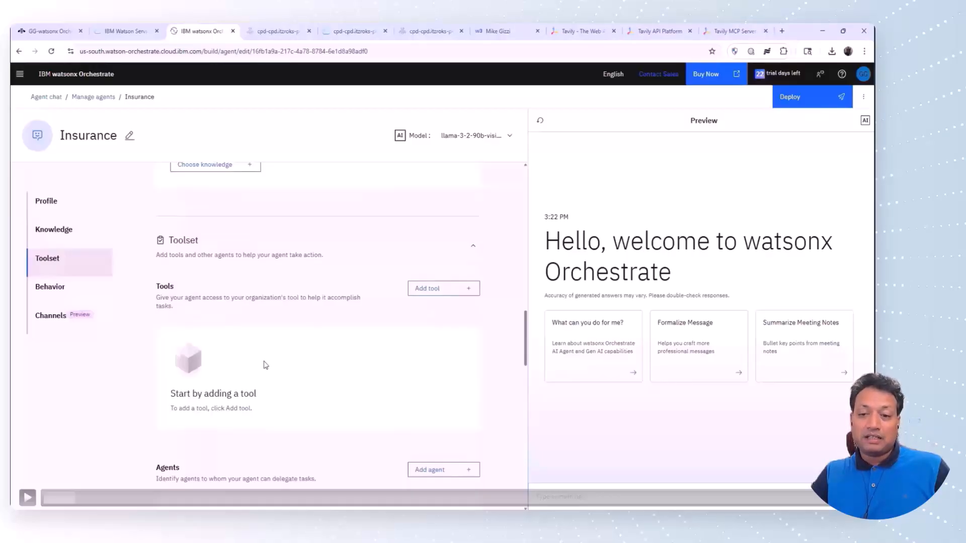
scroll(266, 365, "down", 8)
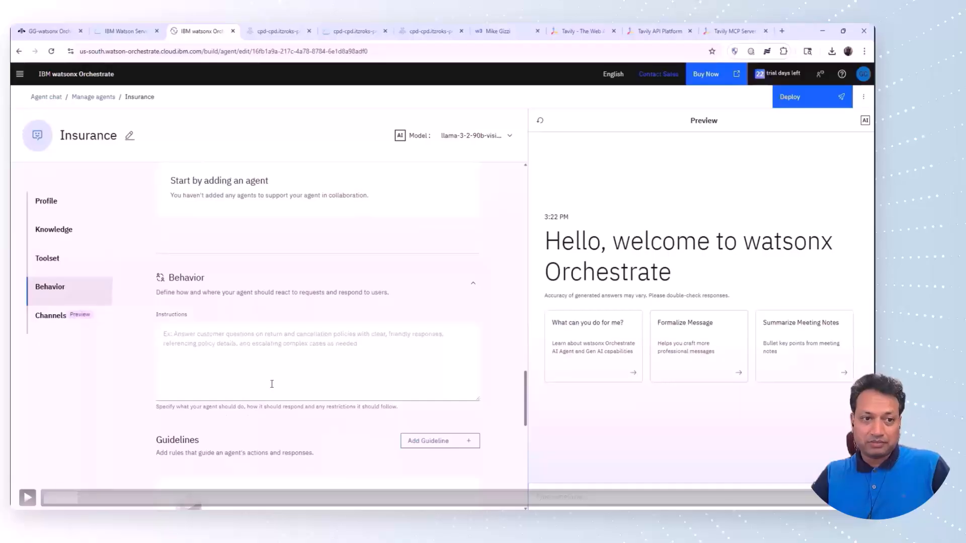
scroll(272, 384, "down", 5)
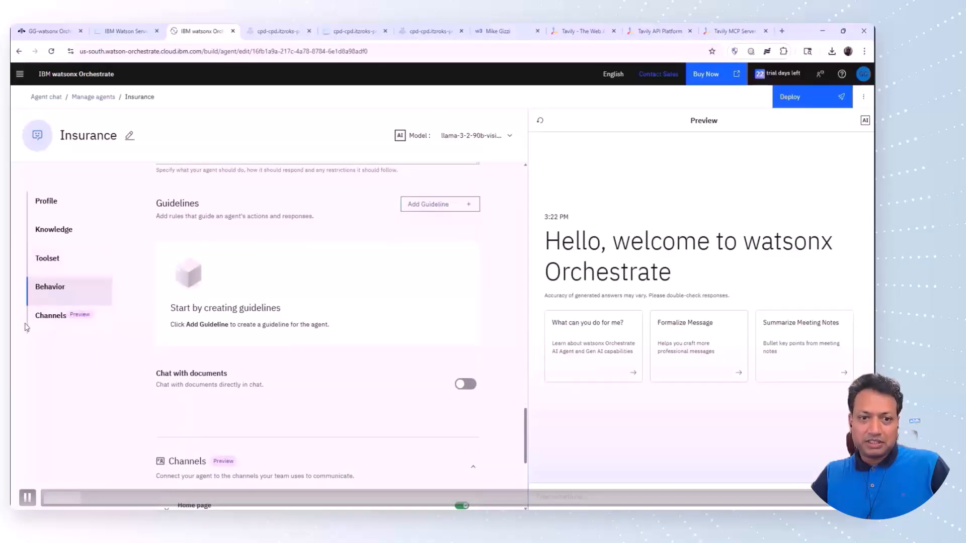
Examine the agent's available channels, inspecting the settings of Home page, WhatsApp with Twilio and Facebook messenger
left_click(53, 320)
key("space")
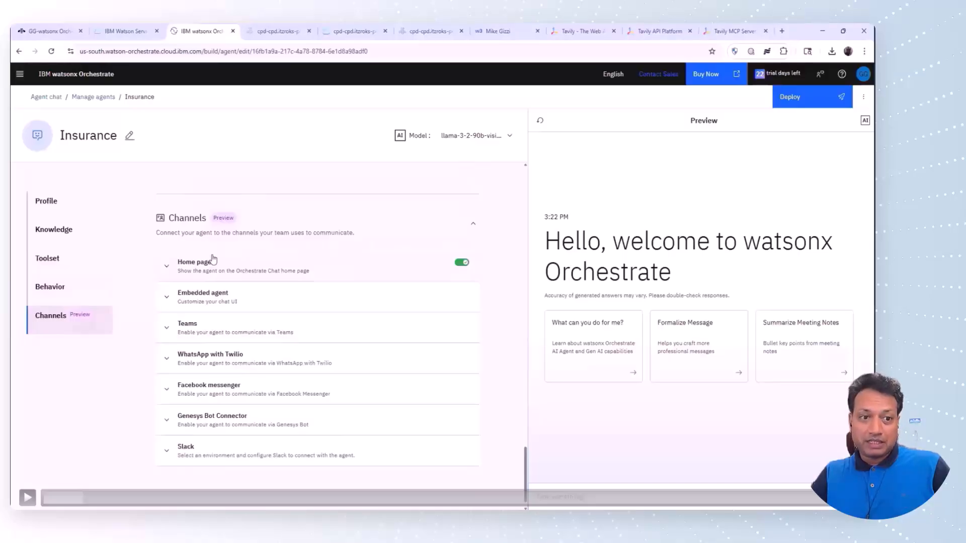
left_click(167, 268)
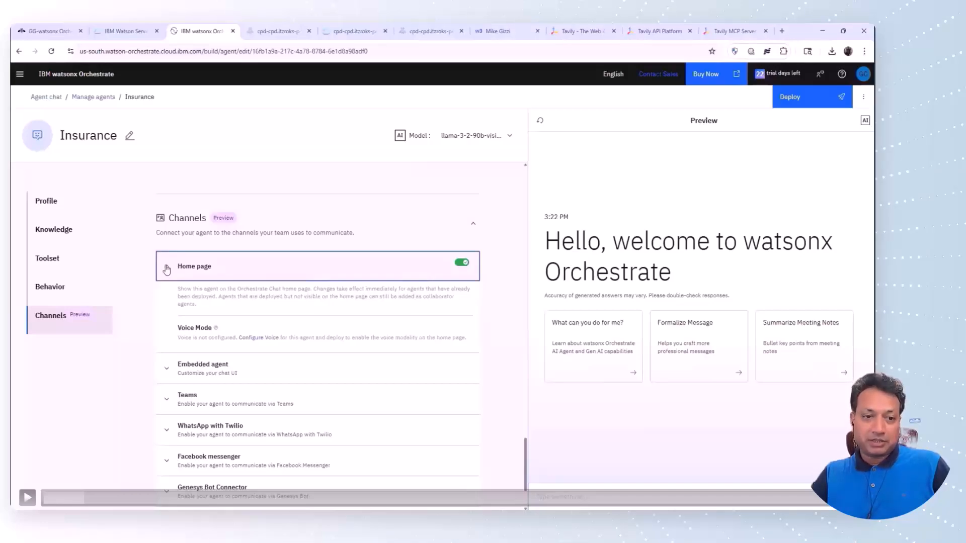
left_click(166, 269)
scroll(209, 338, "down", 1)
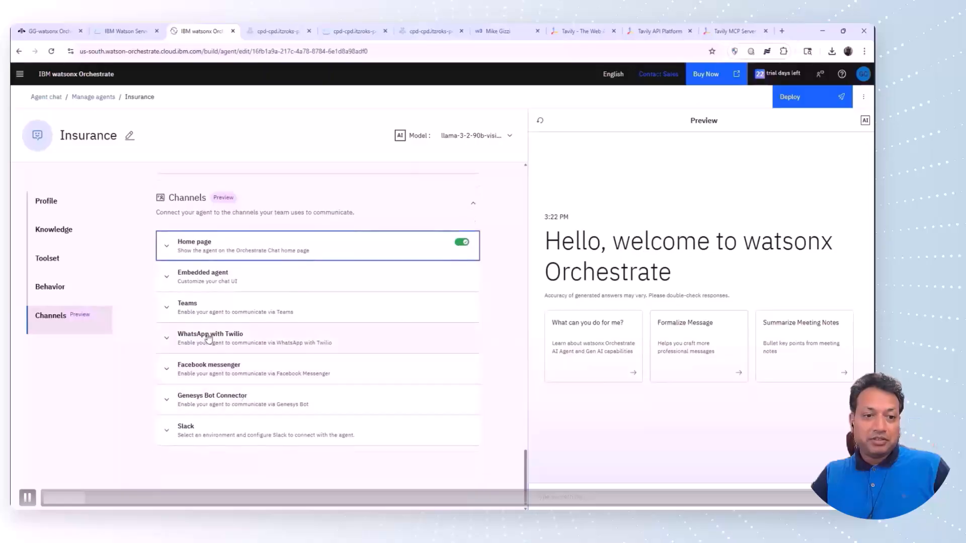
left_click(168, 338)
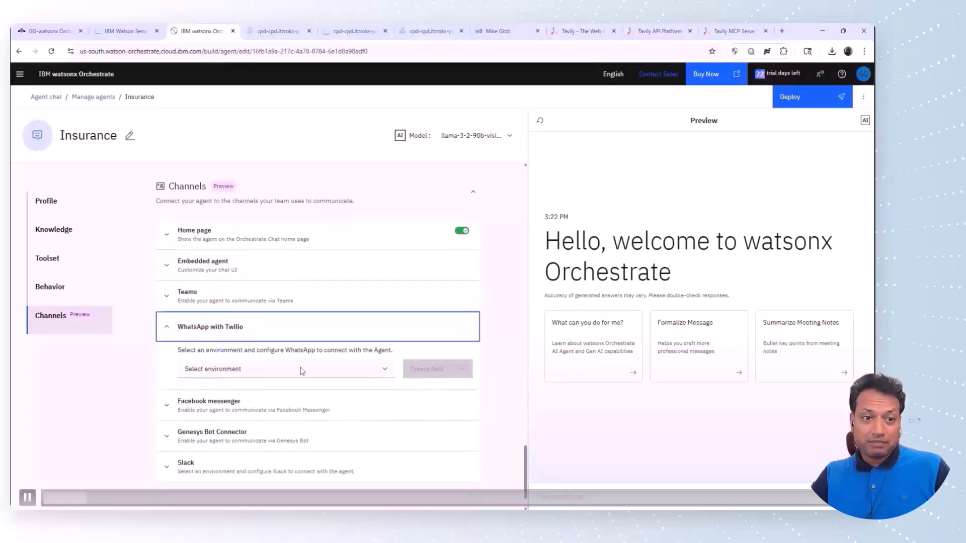
scroll(302, 371, "down", 1)
left_click(386, 334)
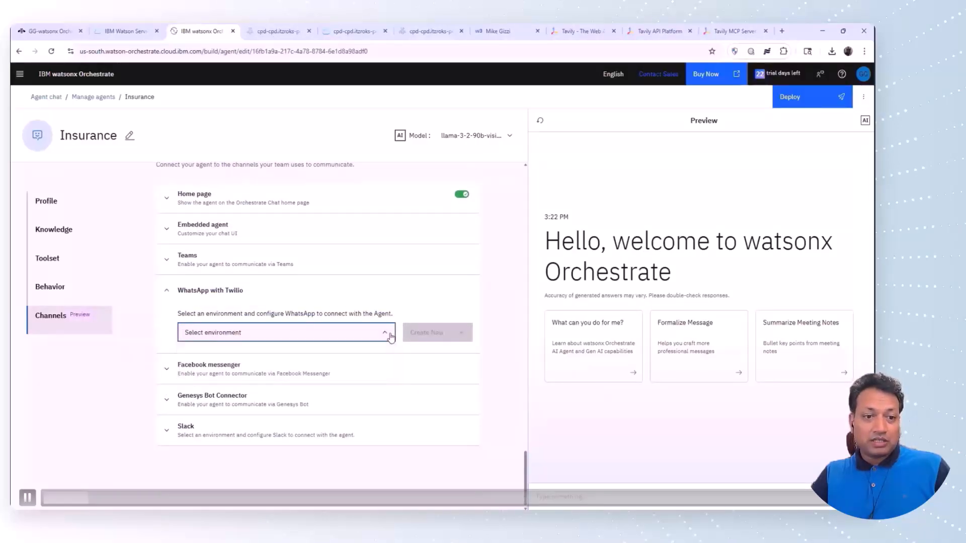
left_click(167, 291)
left_click(166, 369)
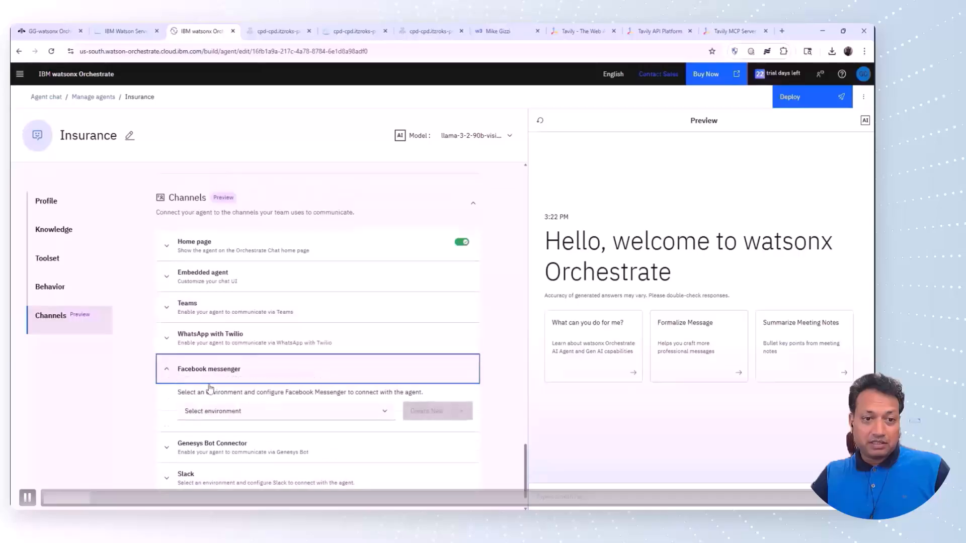
left_click(166, 369)
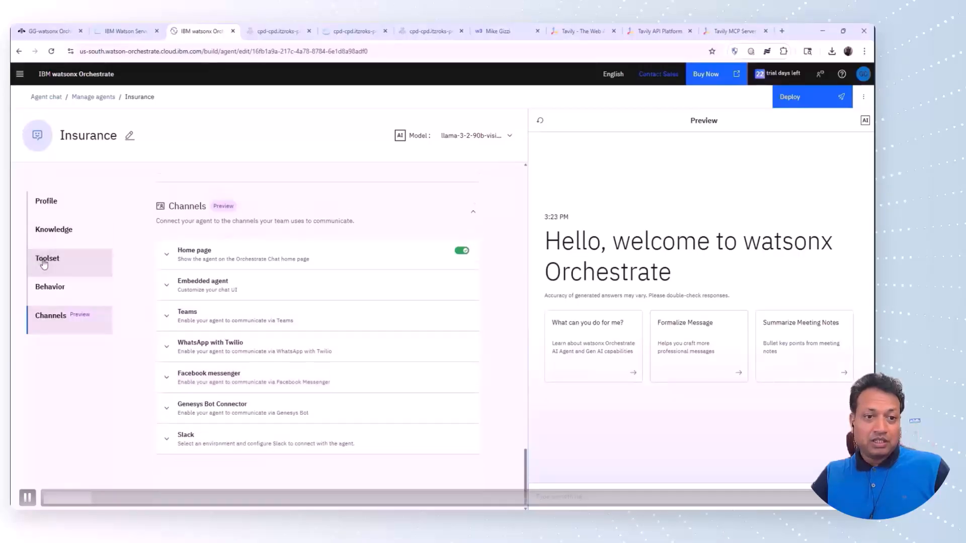
Start adding a tool to the agent's toolset from a file and upload the OpenAPI file insurance-services.json
left_click(44, 263)
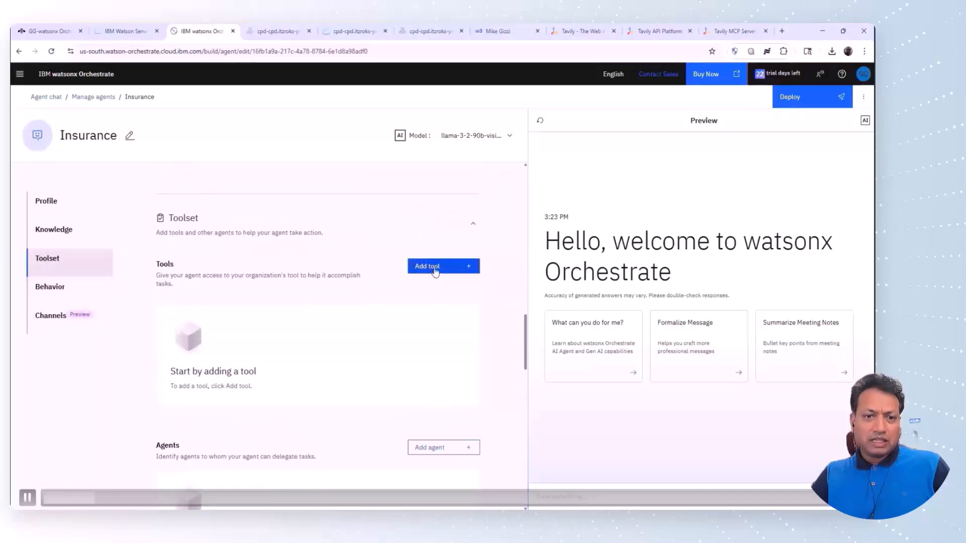
left_click(435, 273)
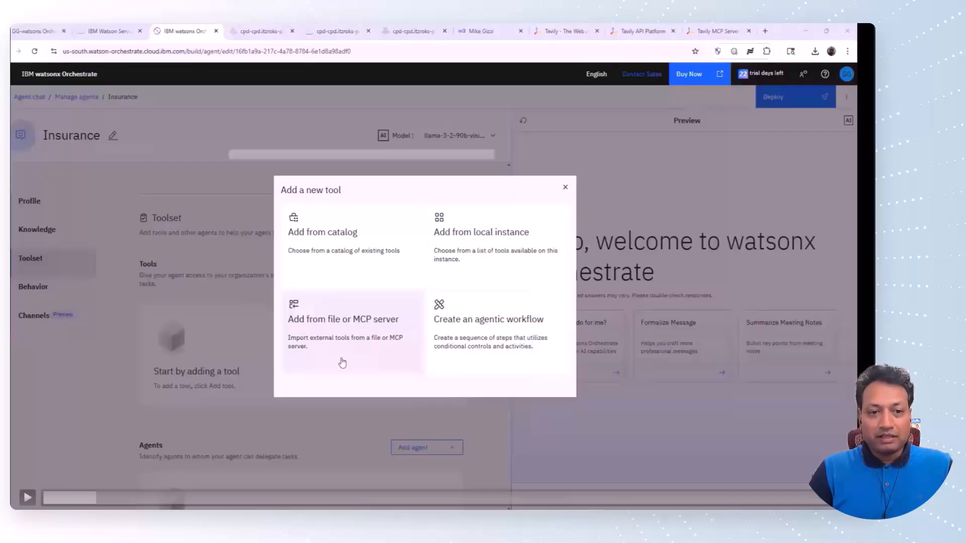
key("space")
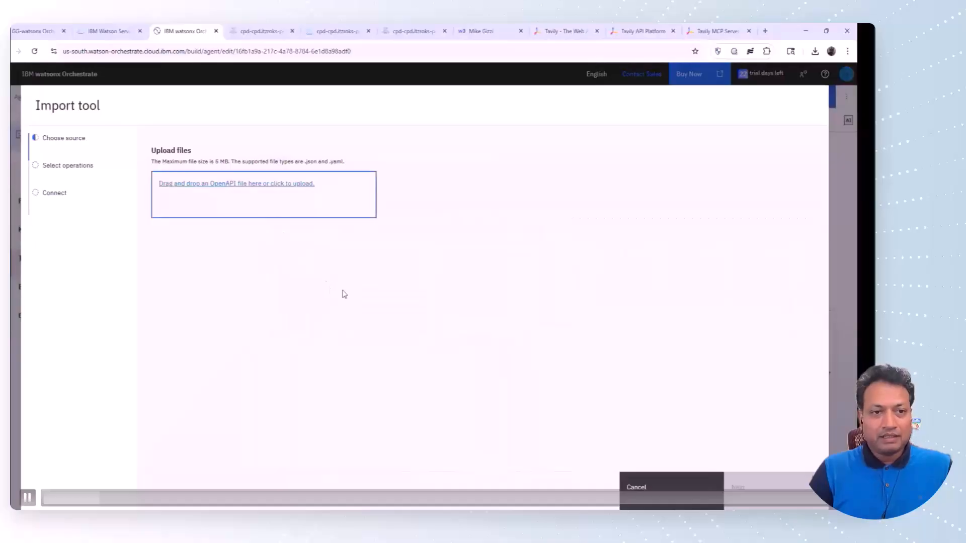
key("space")
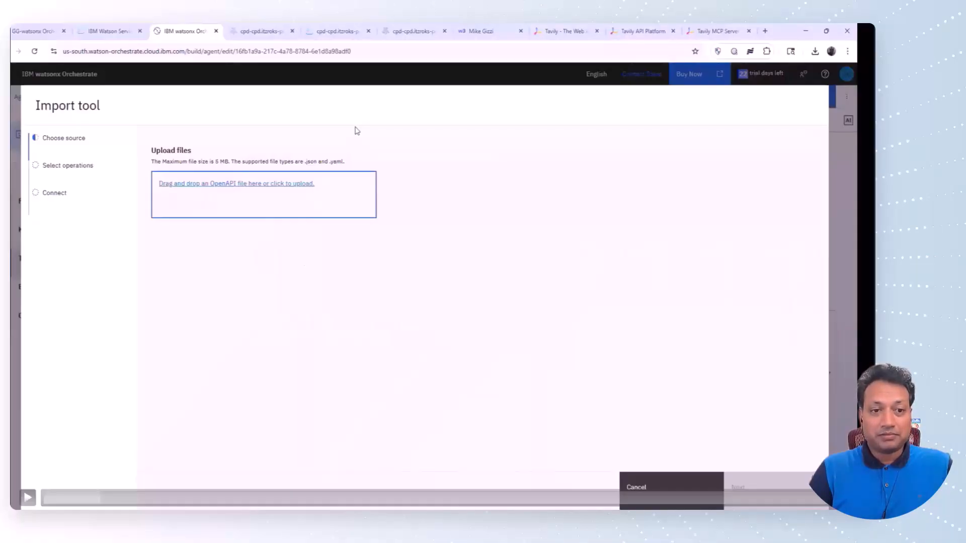
key("space")
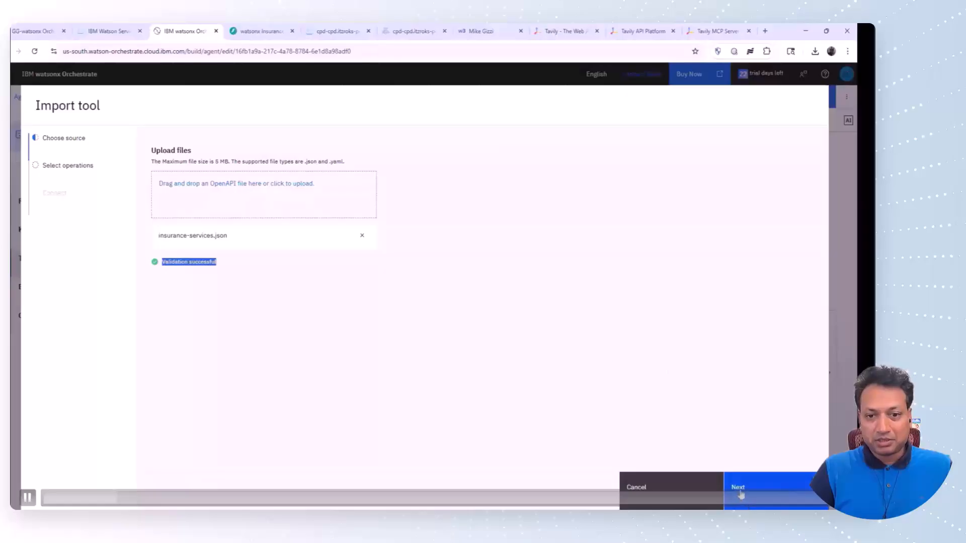
Select all operations from the OpenAPI file except Total premium and import them as tools for the agent
key("space")
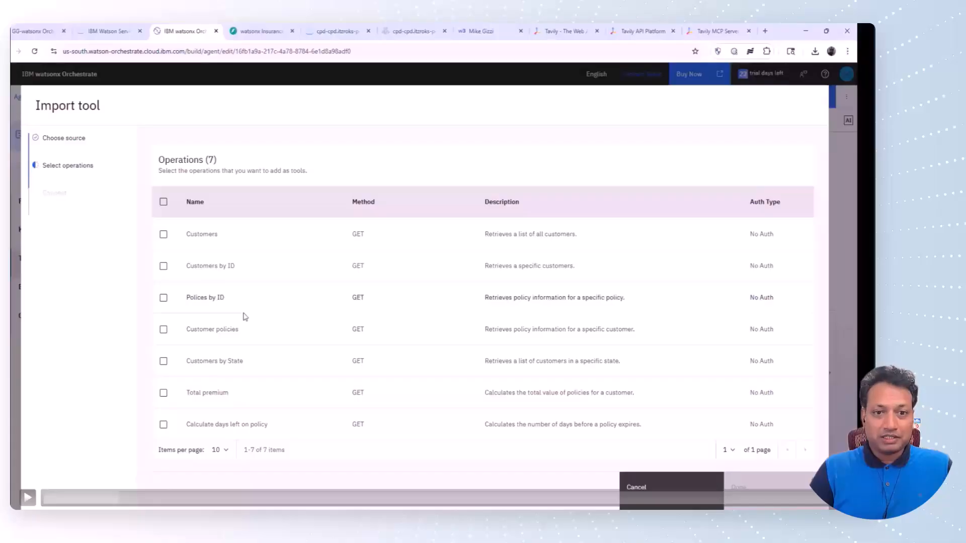
key("space")
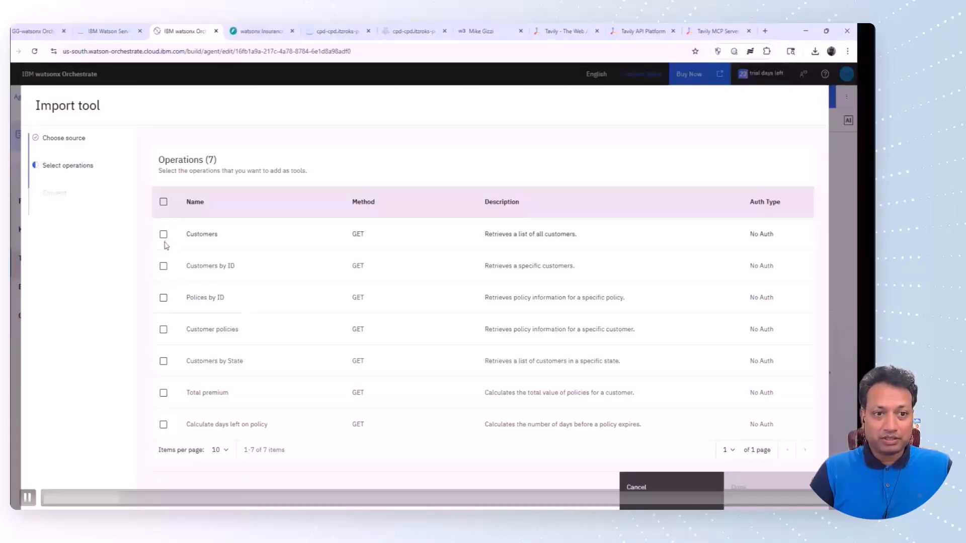
key("space")
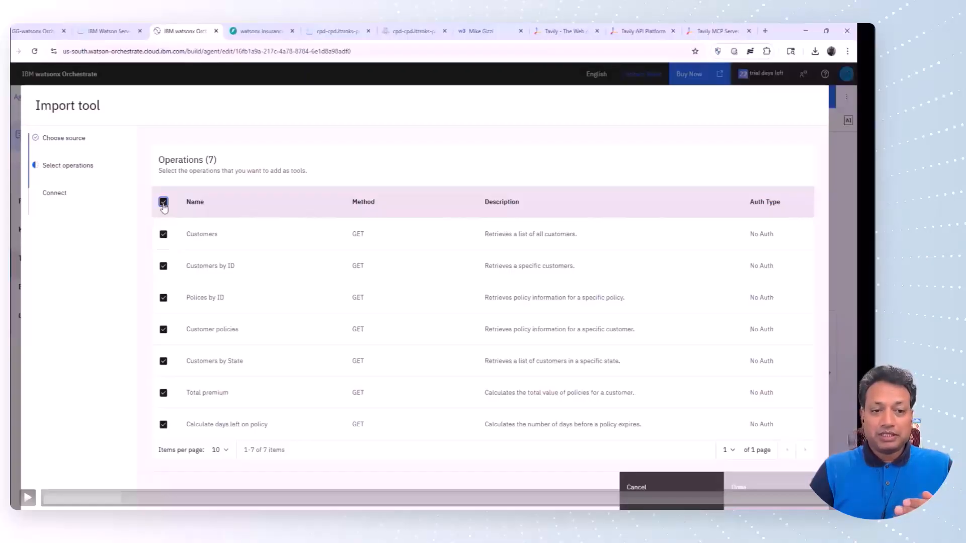
key("space")
key("space")
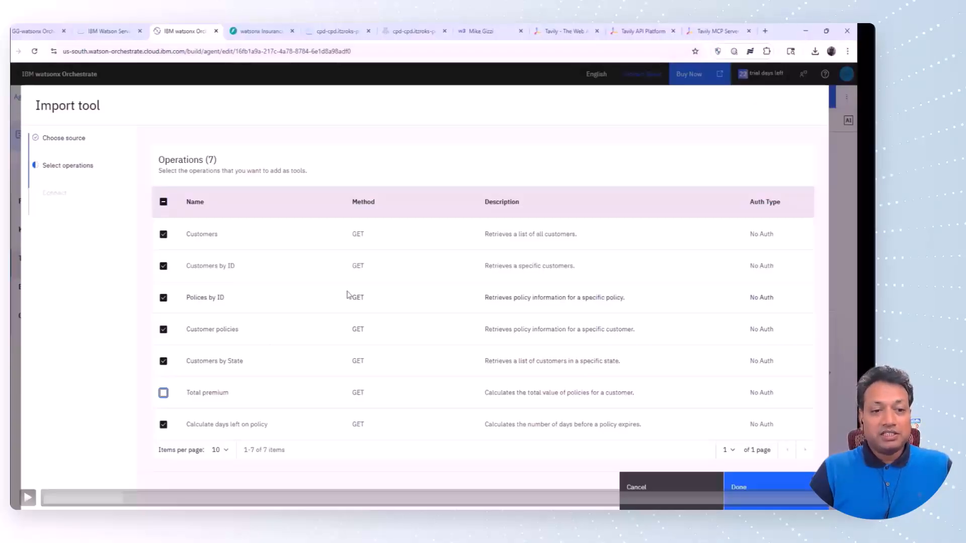
key("space")
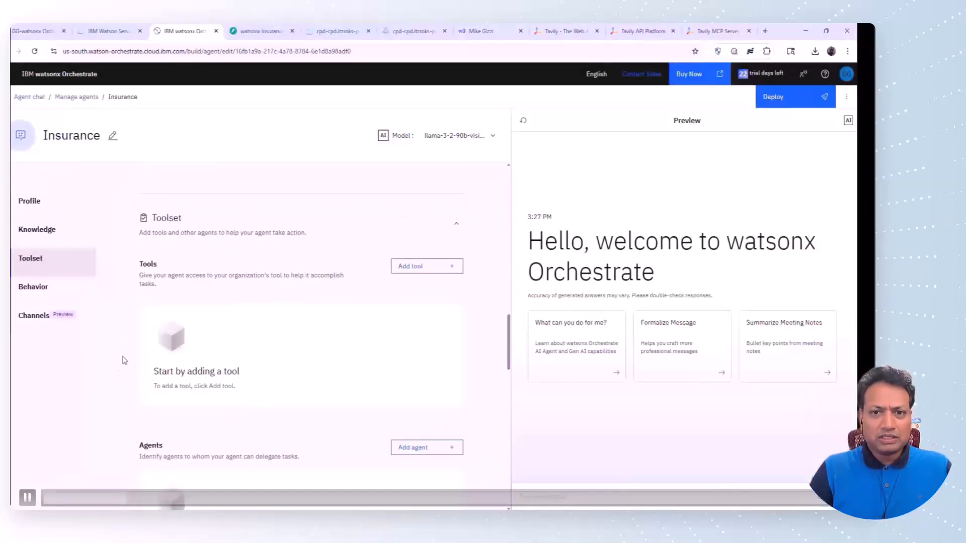
key("space")
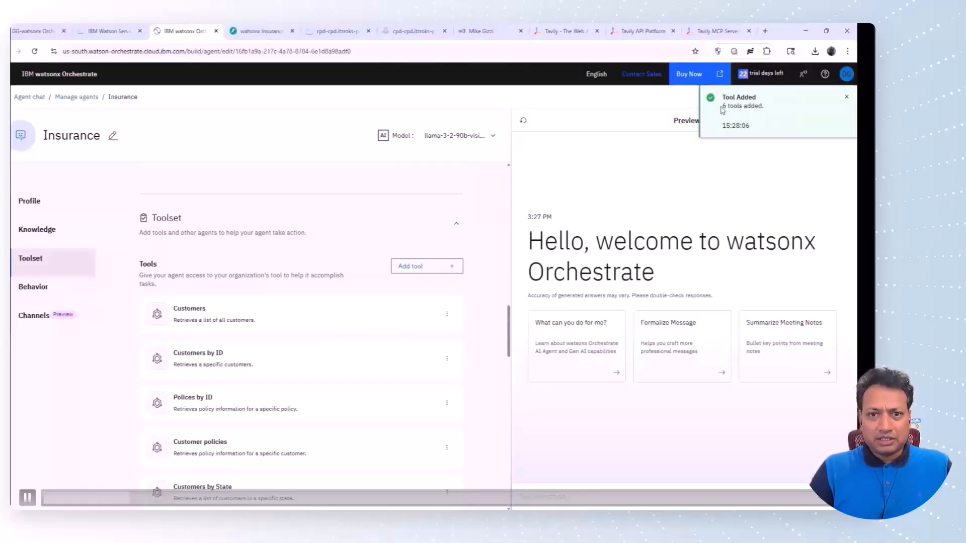
Review the tools added to the Insurance agent and compare them with the endpoints in the watsonx Insurance Swagger UI page
left_click_drag(722, 108, 763, 108)
scroll(302, 312, "down", 2)
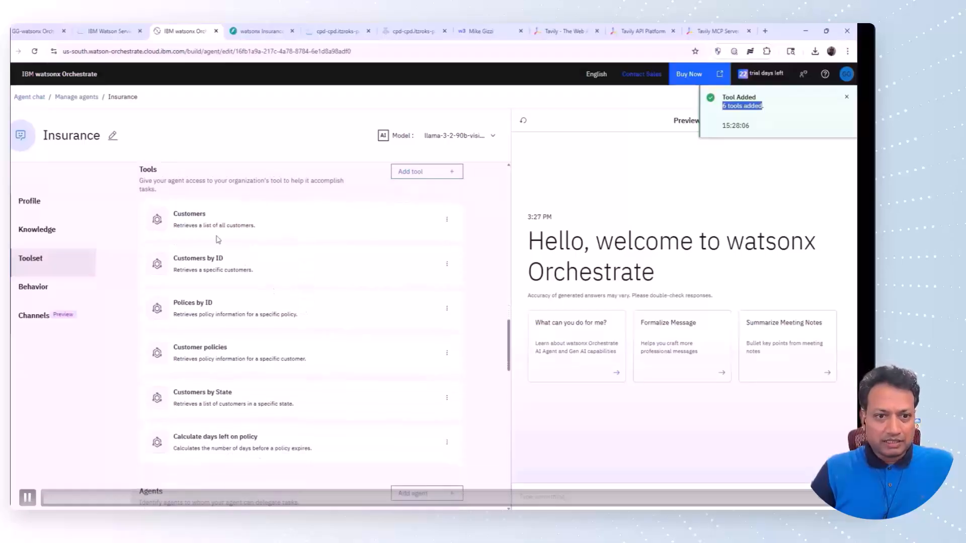
left_click(194, 237)
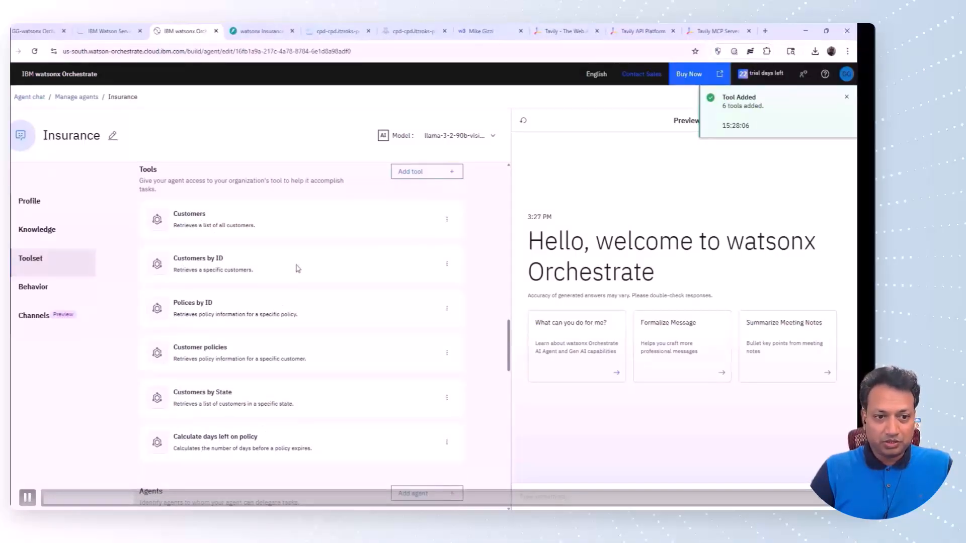
left_click(262, 31)
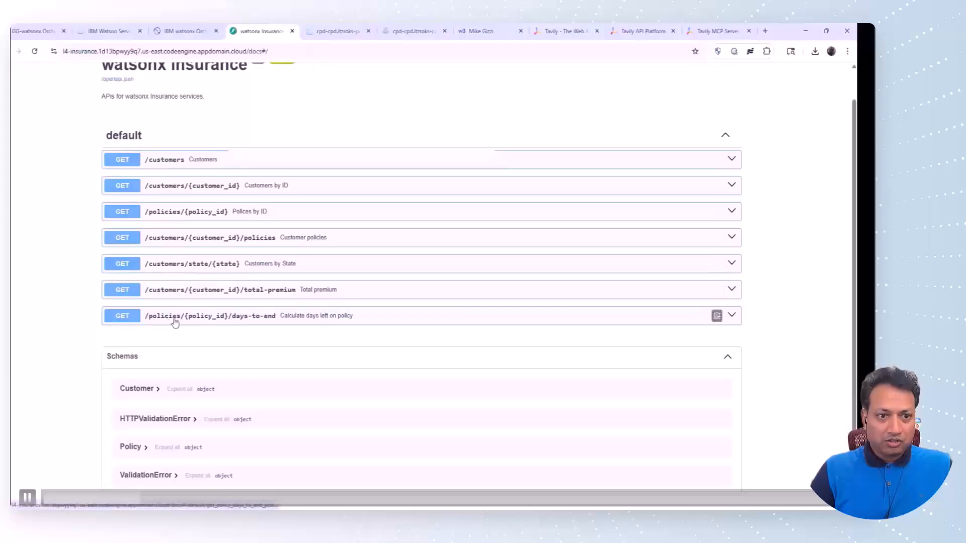
left_click(187, 31)
scroll(193, 196, "down", 2)
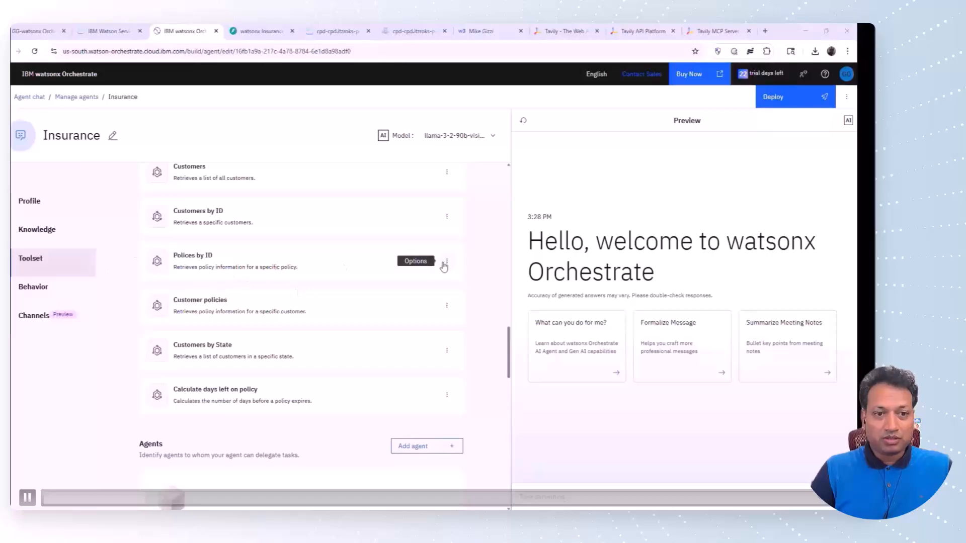
Open the details of the Polices by ID tool and compare its description and inputs with the matching Swagger UI endpoint
left_click(447, 261)
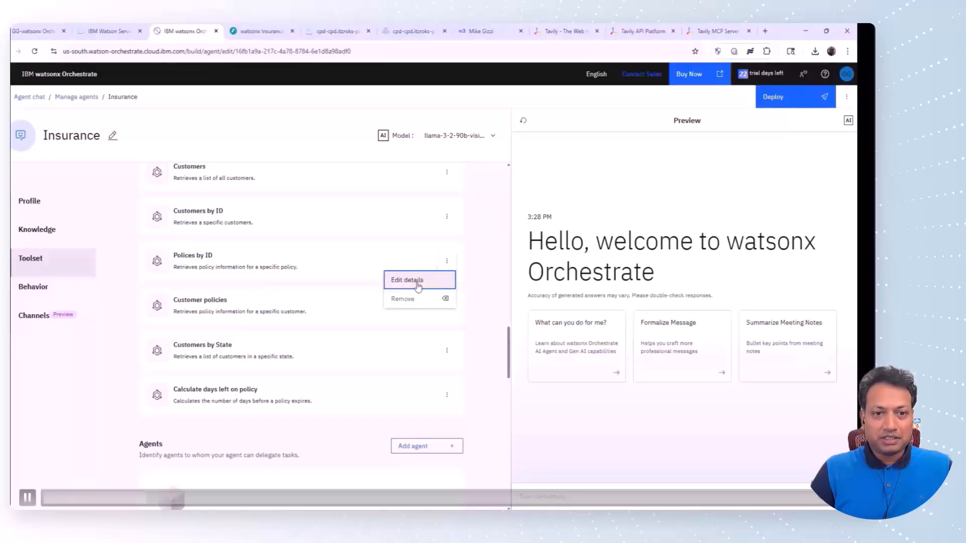
left_click(419, 286)
scroll(302, 285, "down", 2)
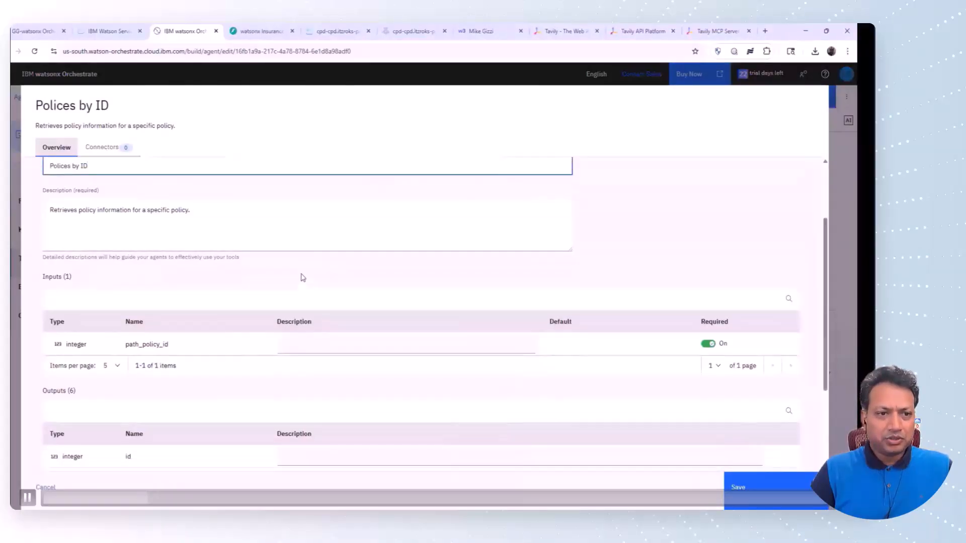
key("space")
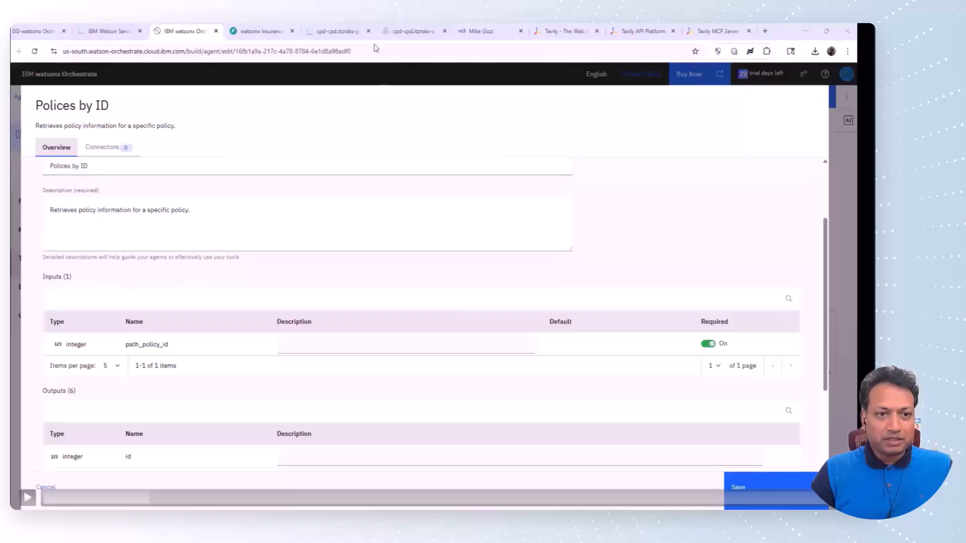
key("space")
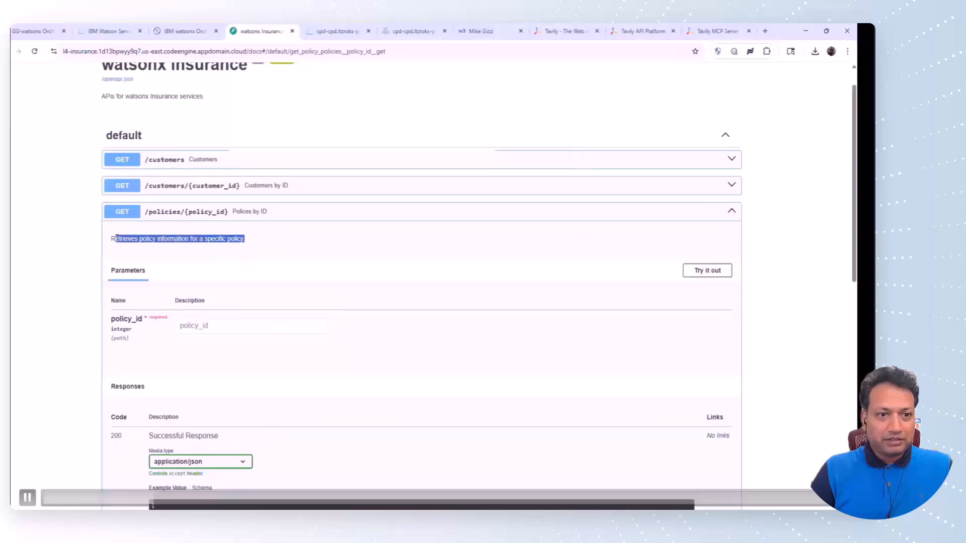
key("space")
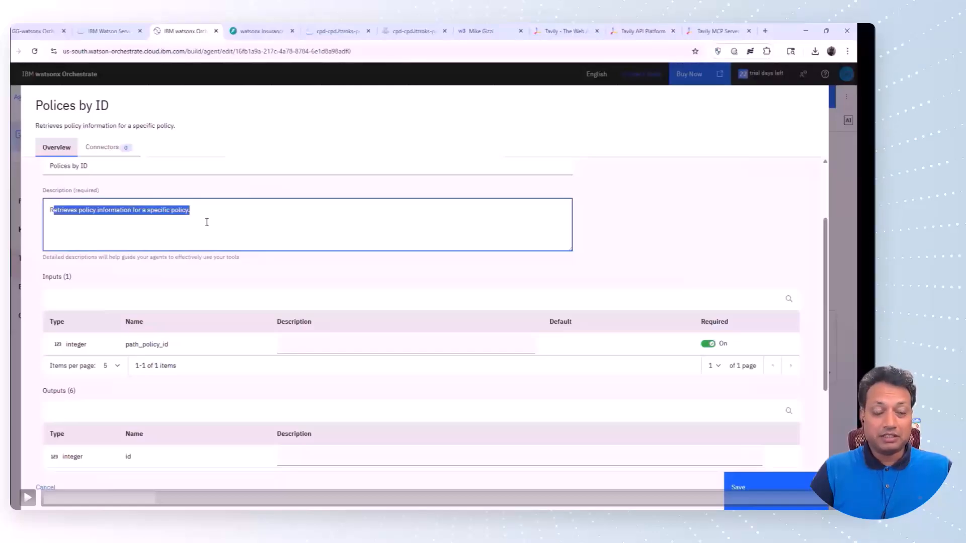
Examine the Polices by ID tool's description, its path_policy_id input and its listed outputs, and close the tool's details
left_click_drag(202, 215, 46, 209)
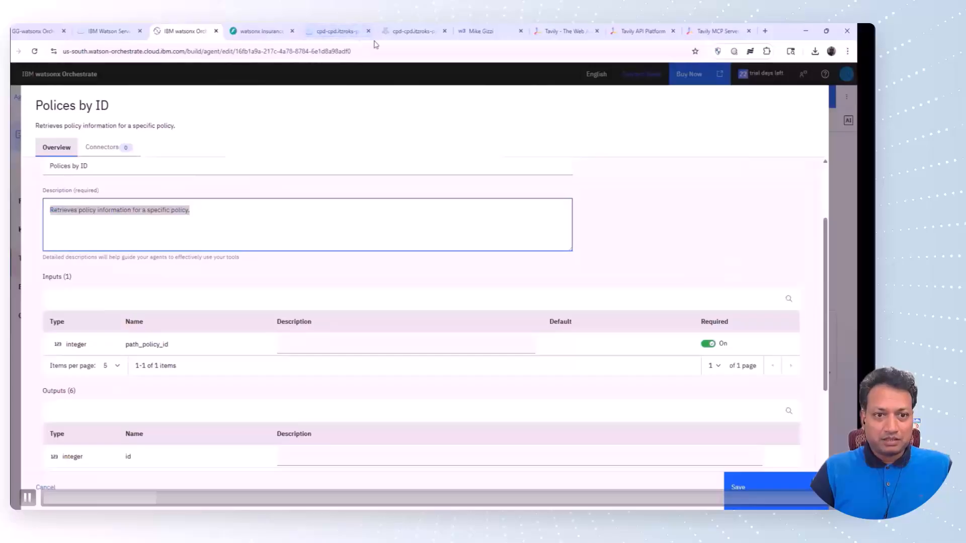
scroll(82, 267, "down", 2)
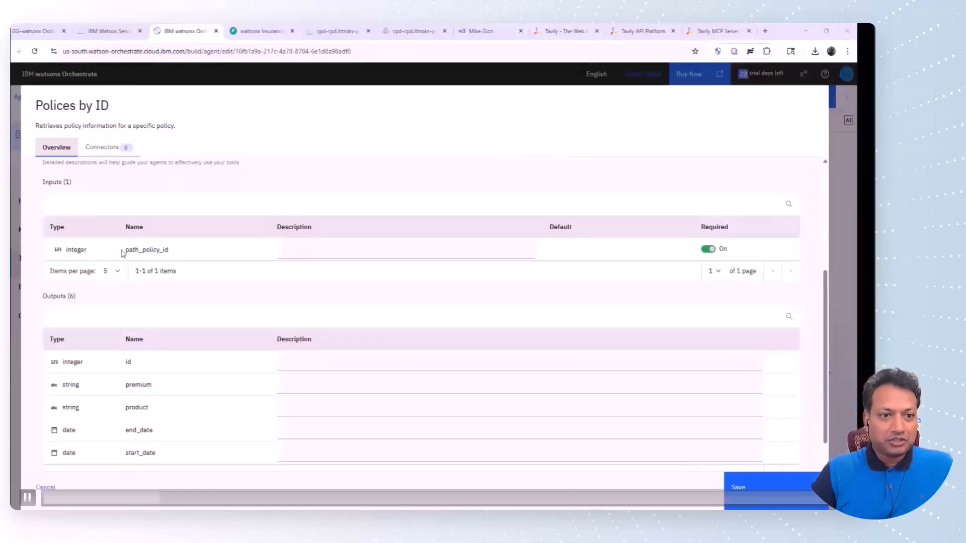
left_click_drag(124, 254, 172, 256)
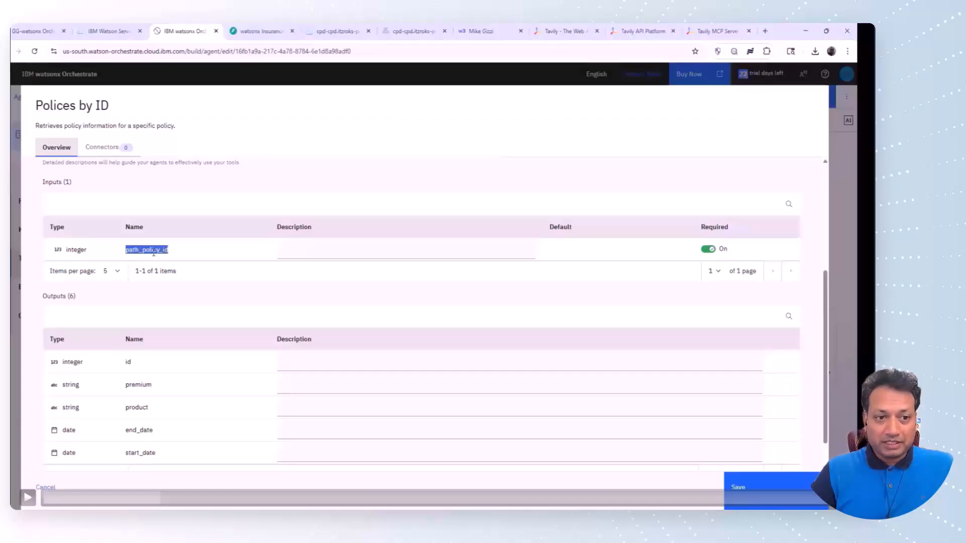
key("space")
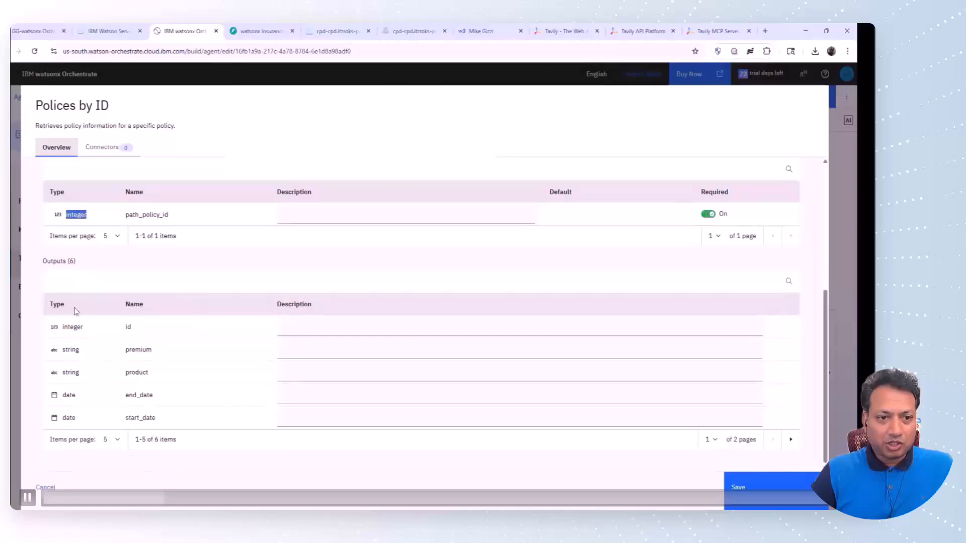
key("space")
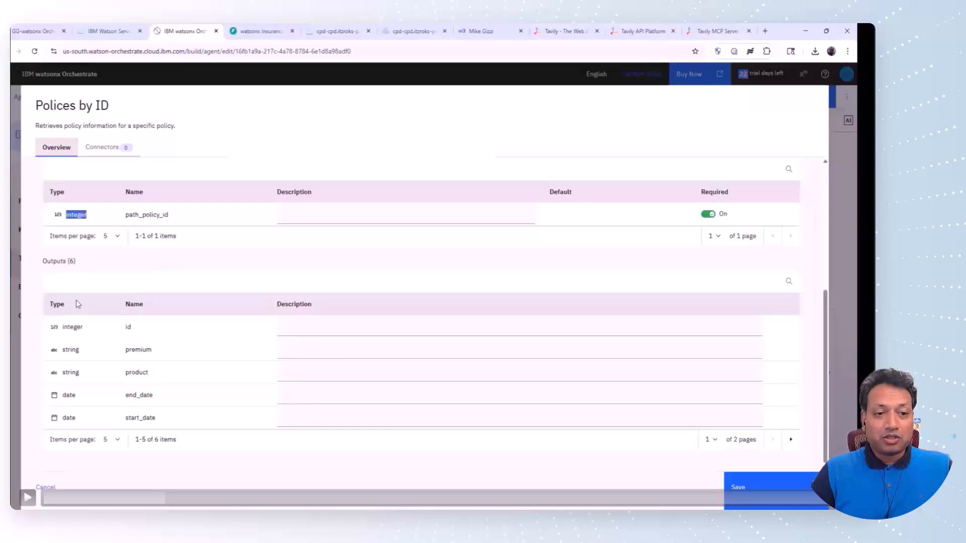
key("space")
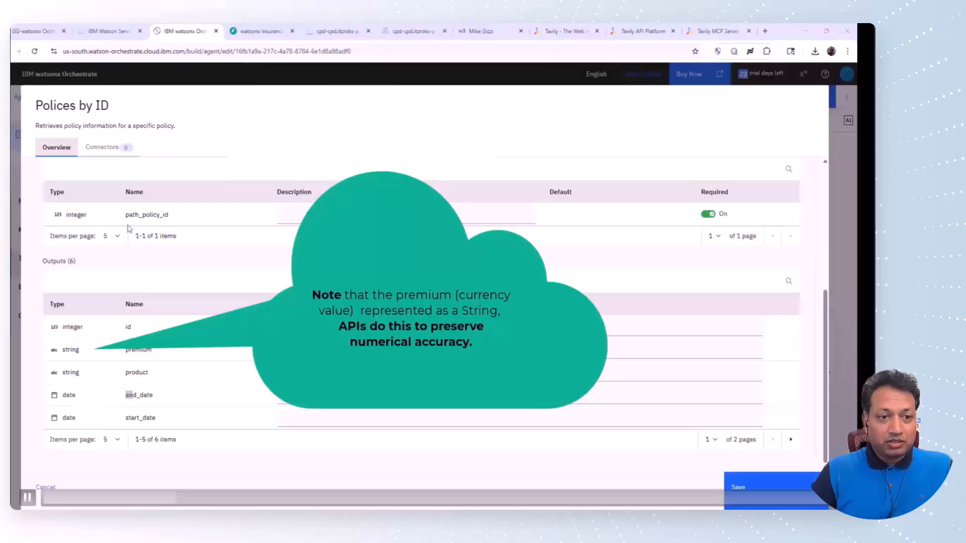
key("space")
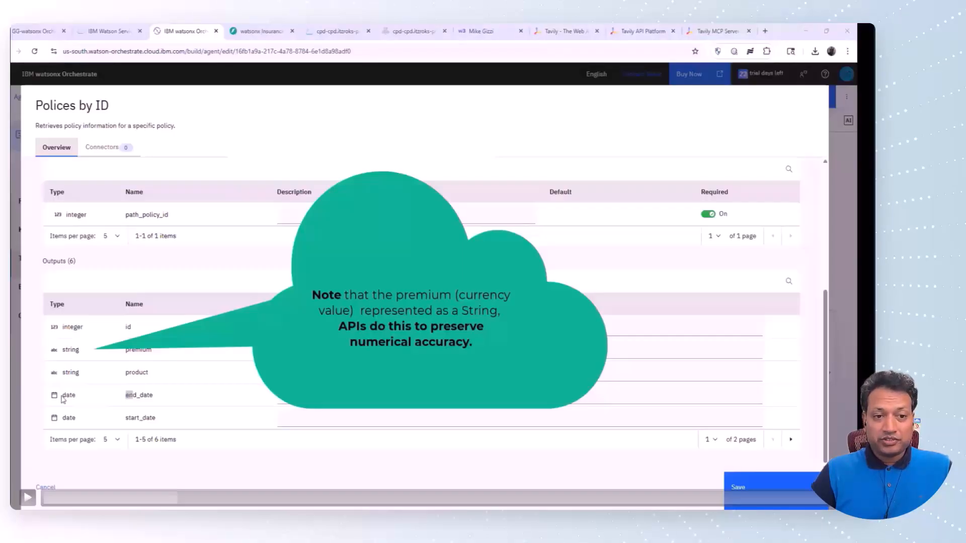
key("space")
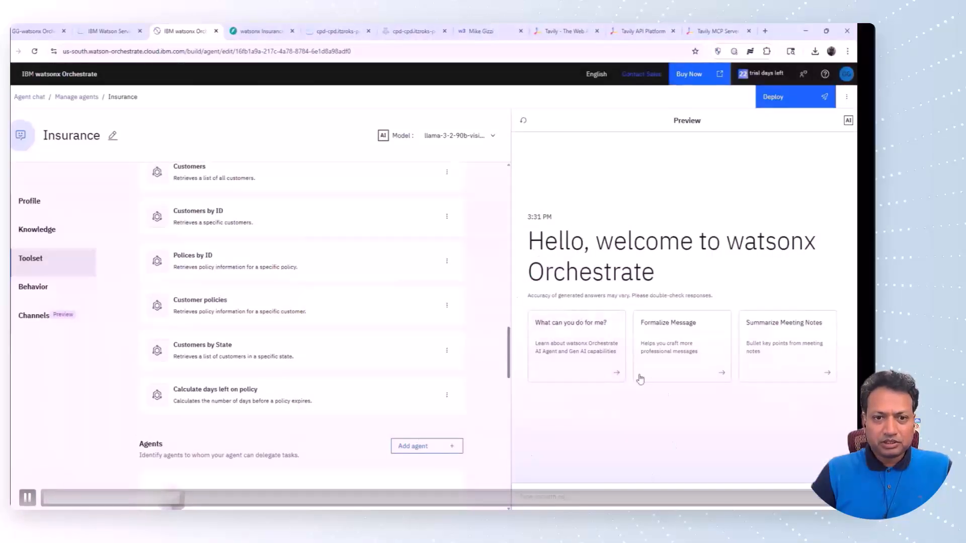
Test the Insurance agent in the preview chat by sending "show me the details for policy 3"
key("space")
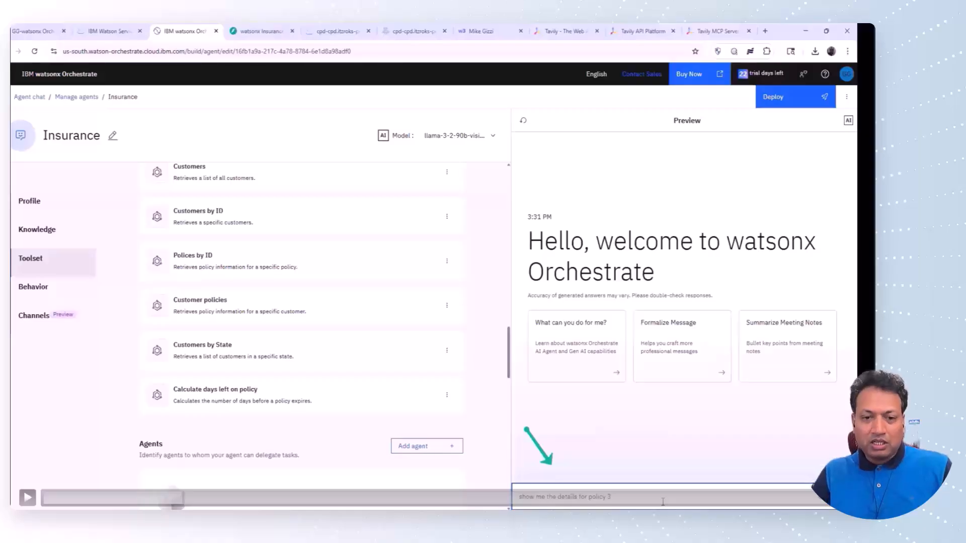
key("space")
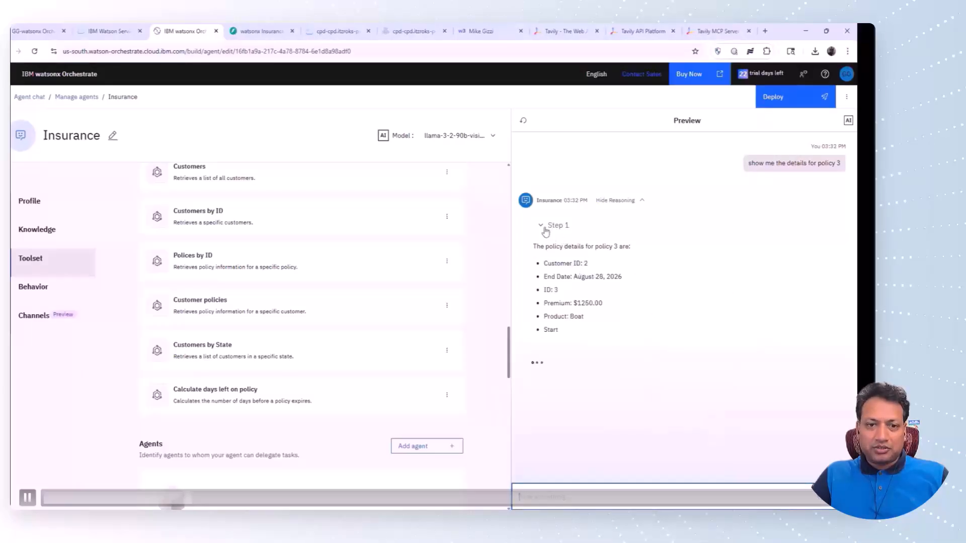
key("space")
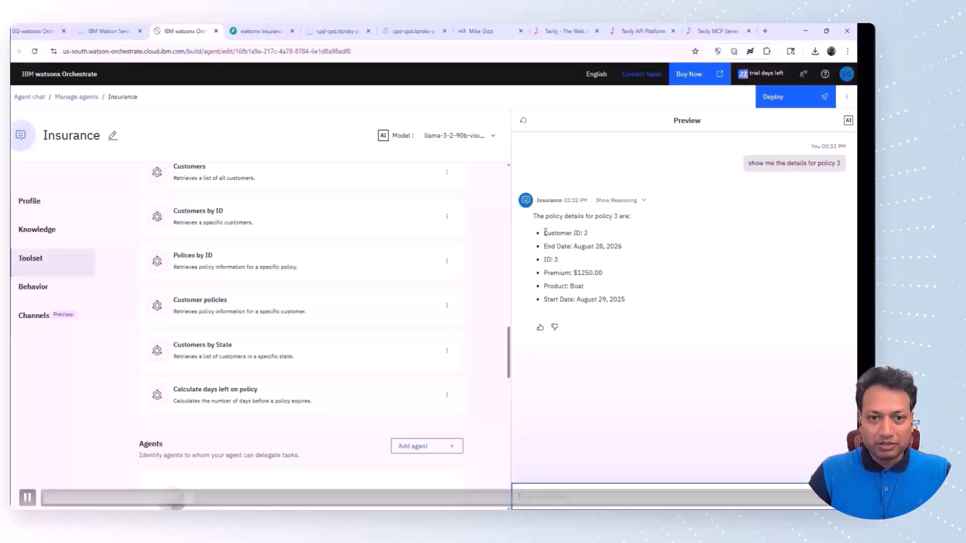
Review the agent's policy 3 answer and inspect the tool, input and output in Step 1 of its reasoning
left_click_drag(546, 233, 637, 303)
left_click(642, 200)
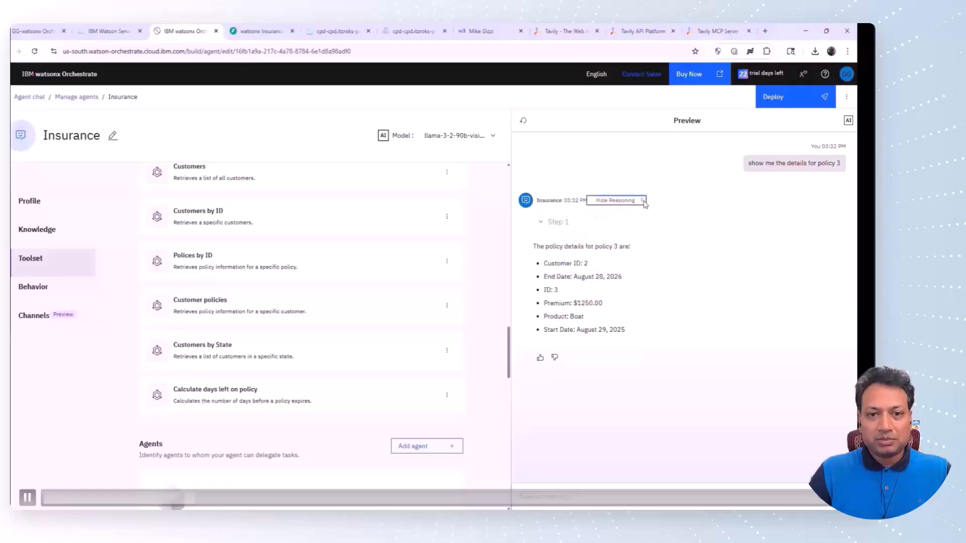
left_click(544, 227)
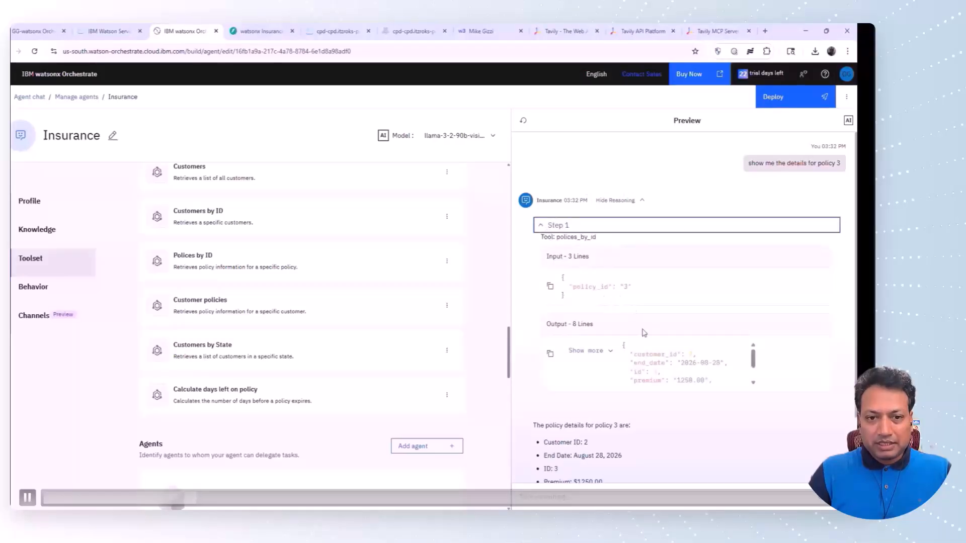
scroll(655, 356, "down", 2)
left_click(558, 224)
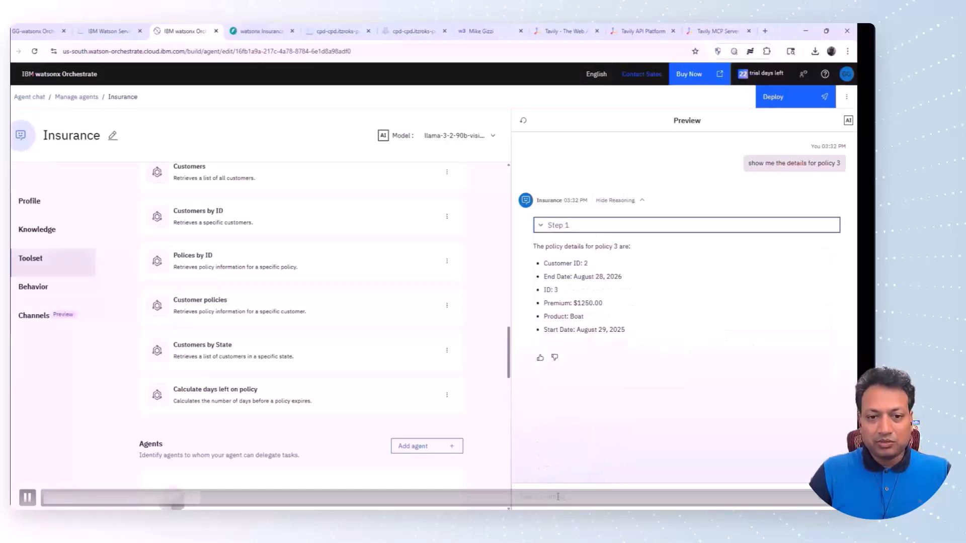
Ask the agent "Show me my customers" in the preview chat
left_click(558, 496)
type("Show me")
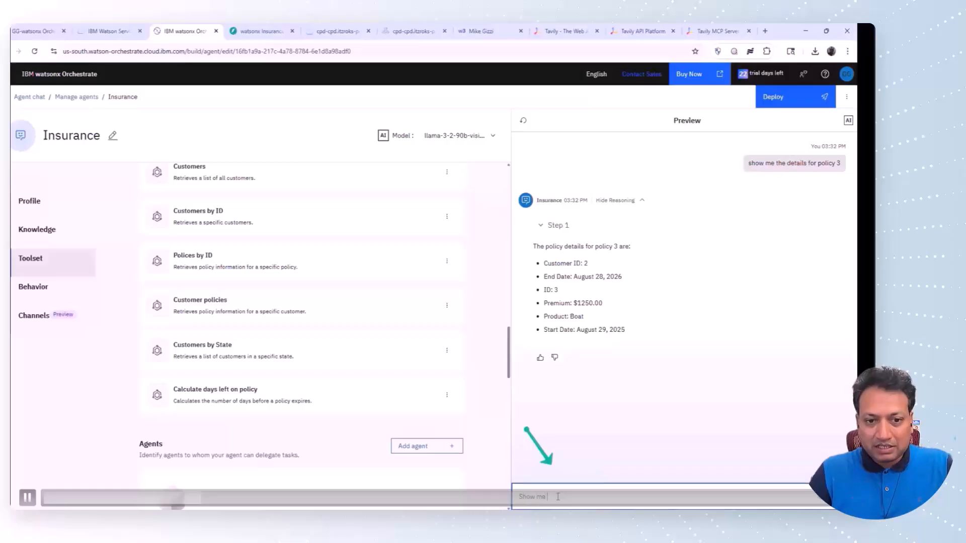
type(" my customers")
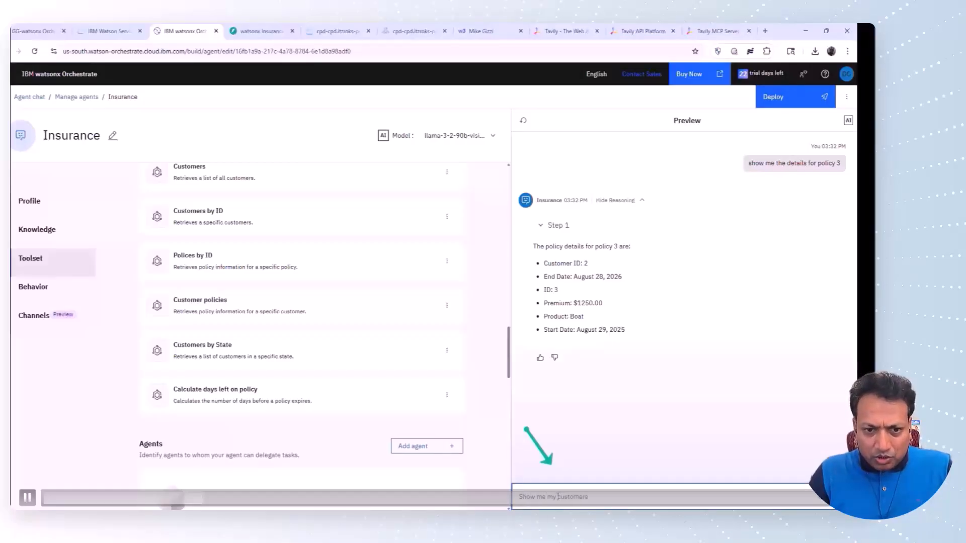
key("Return")
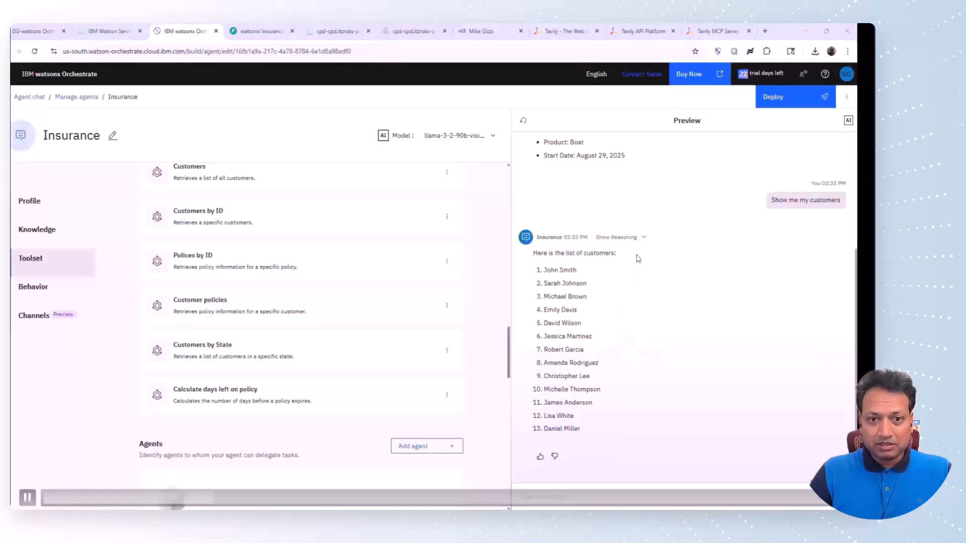
Inspect Step 1 of the reasoning behind the customer list, reading through the tool's raw output, and collapse it again
left_click(643, 238)
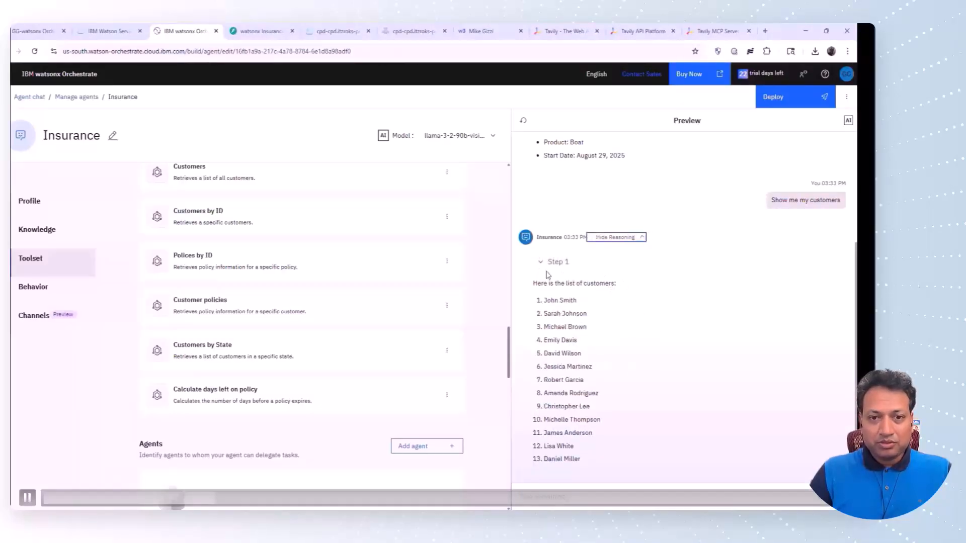
left_click(542, 262)
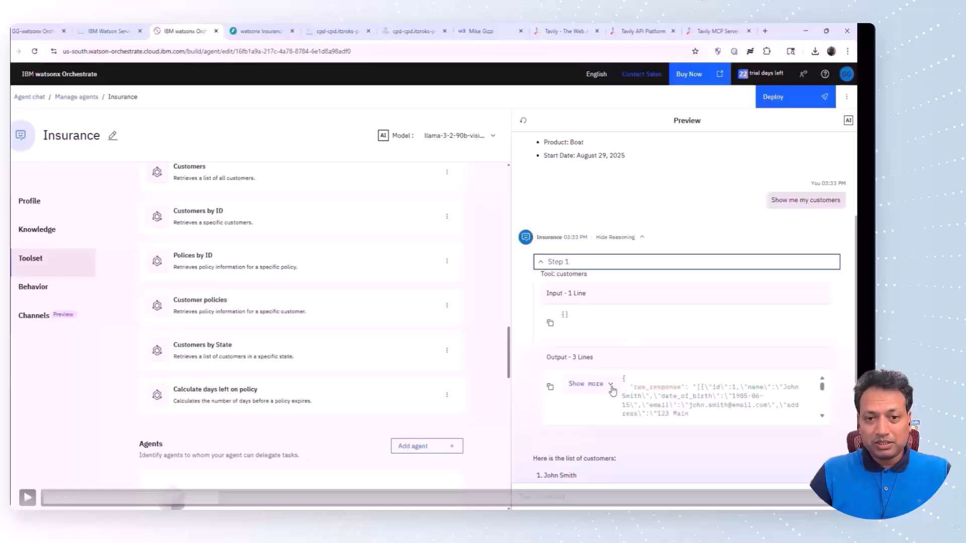
left_click(611, 390)
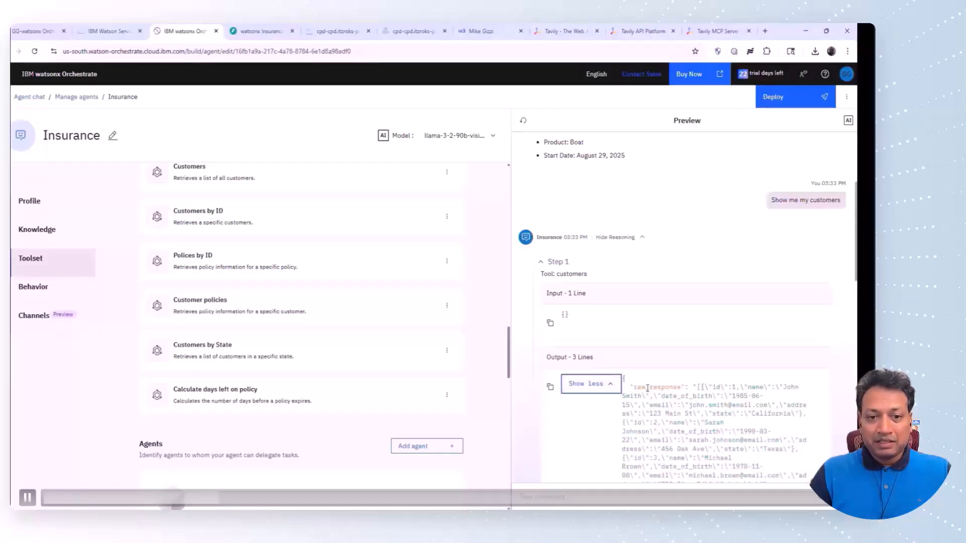
left_click(609, 385)
scroll(696, 397, "down", 2)
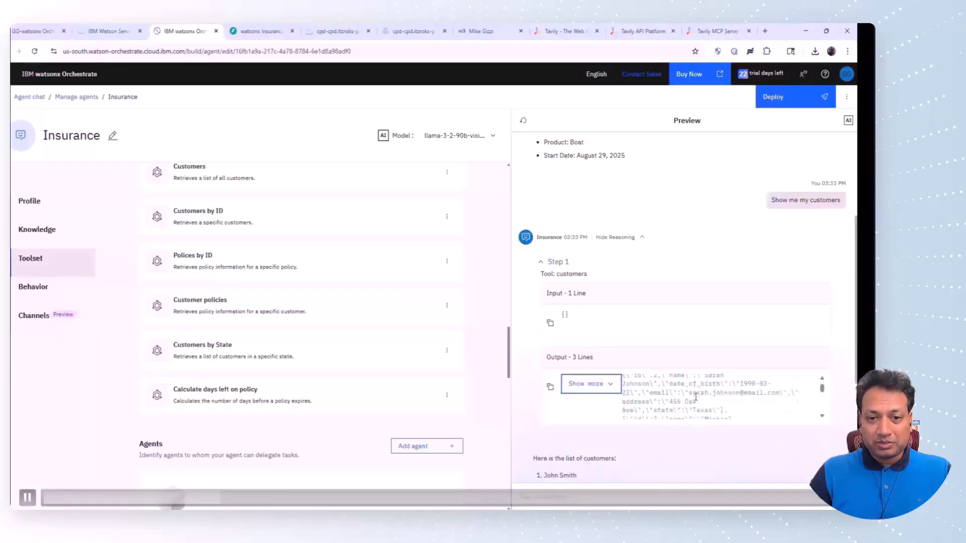
scroll(695, 397, "down", 5)
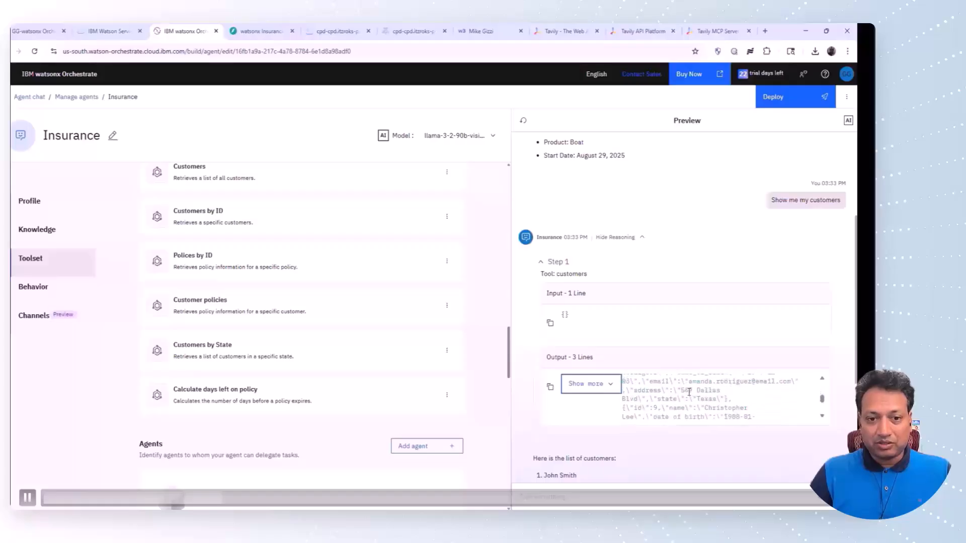
scroll(688, 392, "down", 5)
scroll(690, 395, "up", 4)
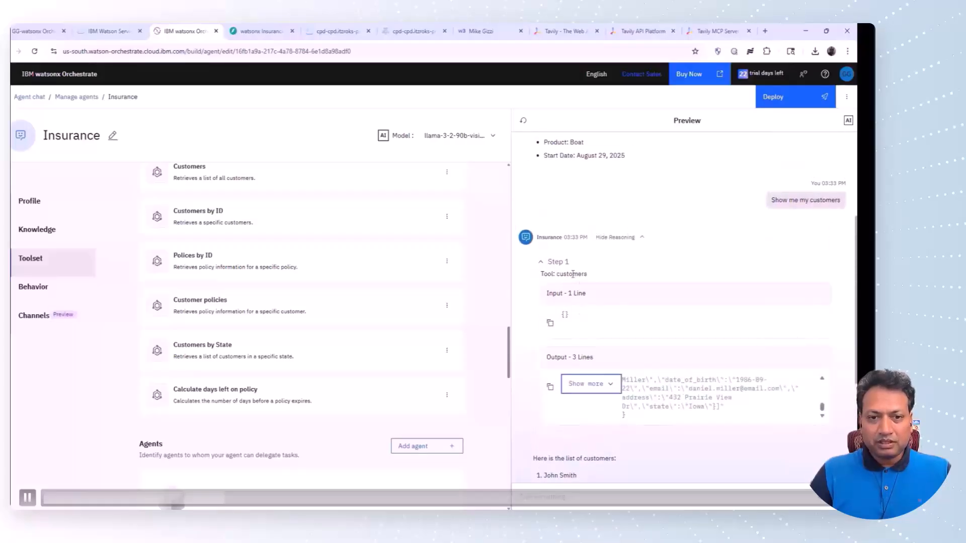
left_click(558, 261)
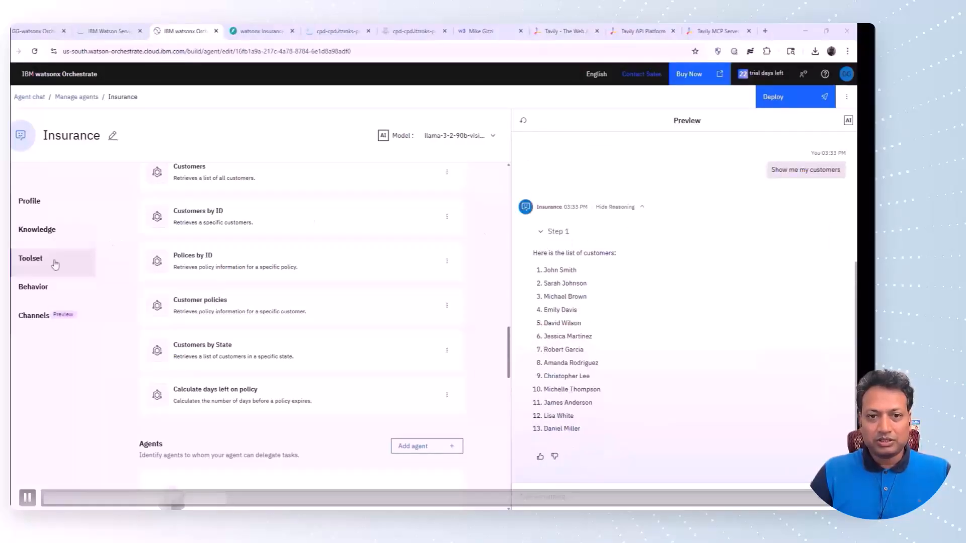
Add the behavior instruction "When showing a list of customers present the data in a table." to the Insurance agent
left_click(34, 295)
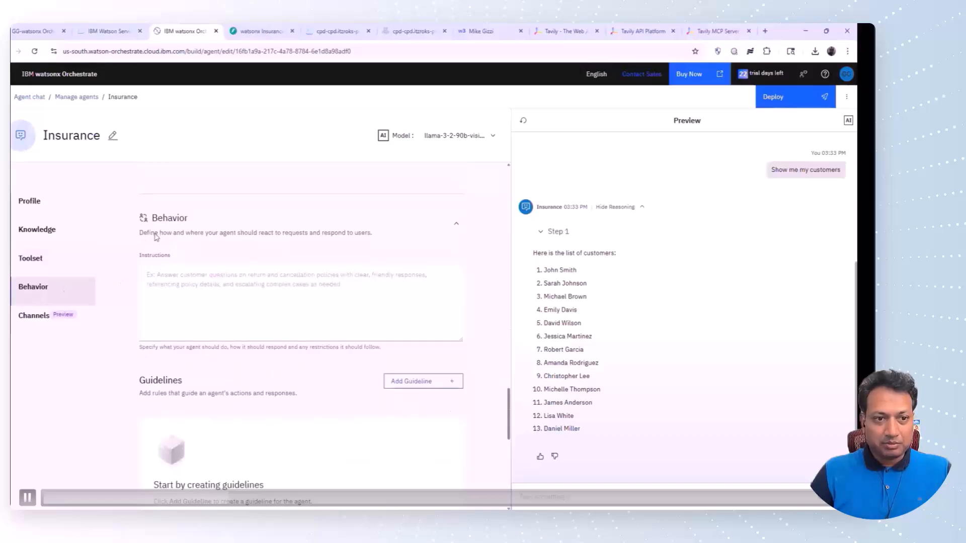
left_click(176, 281)
type("When showing a list of customers present the data in a table.")
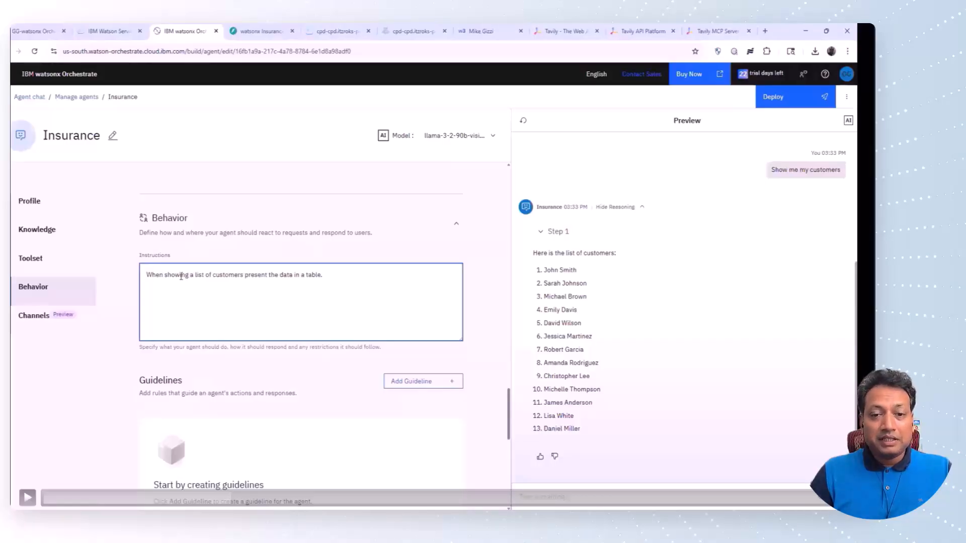
left_click_drag(180, 275, 309, 275)
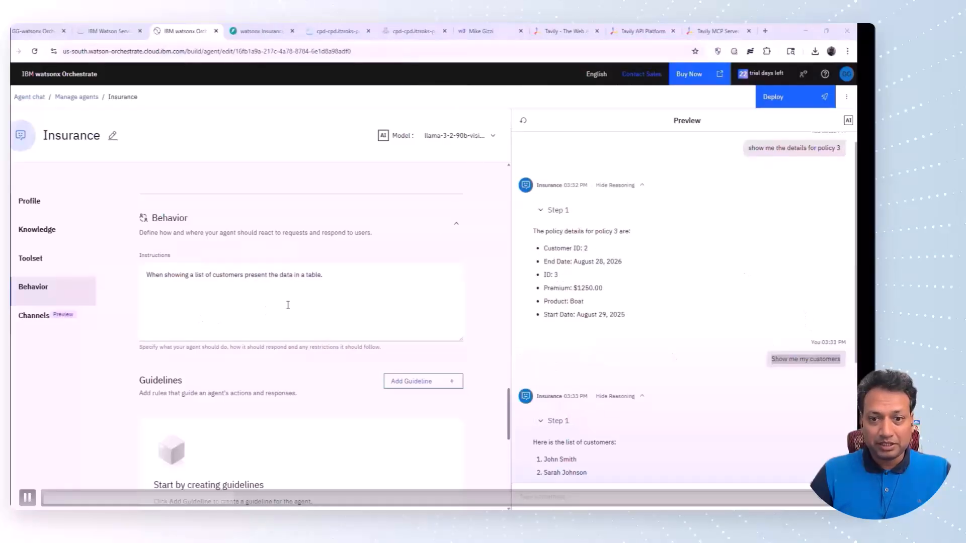
Send "Show me my customers" again in the preview chat to test the new table instruction
scroll(597, 366, "down", 4)
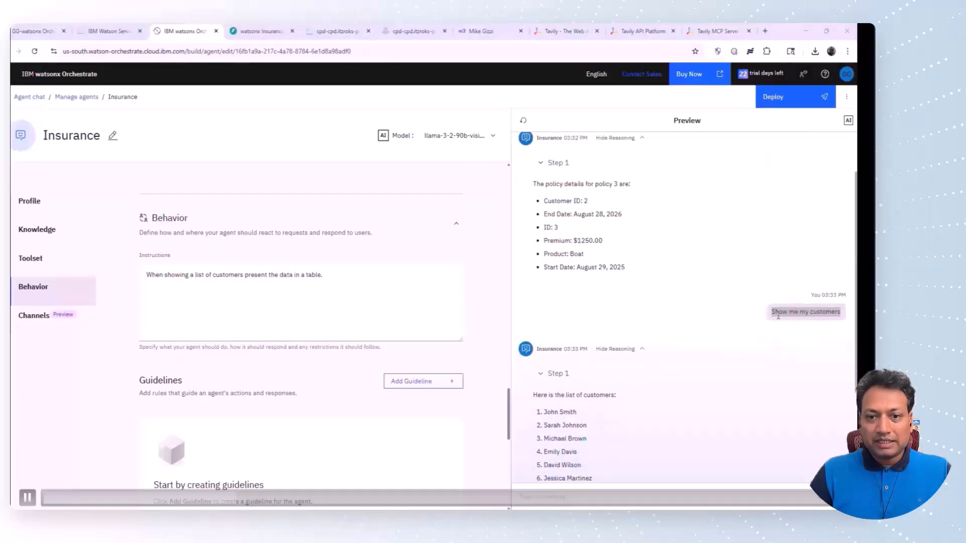
left_click(543, 495)
type("Show me my customers")
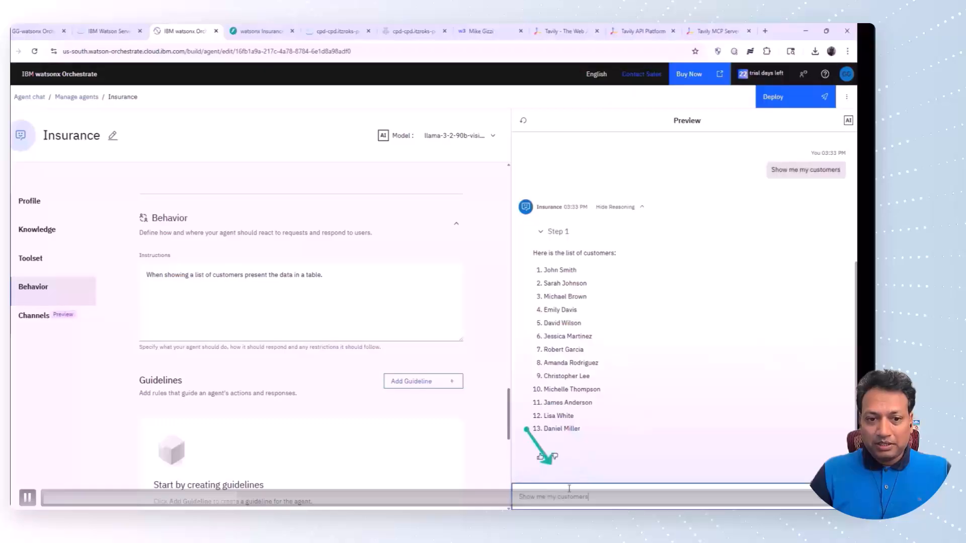
key("Return")
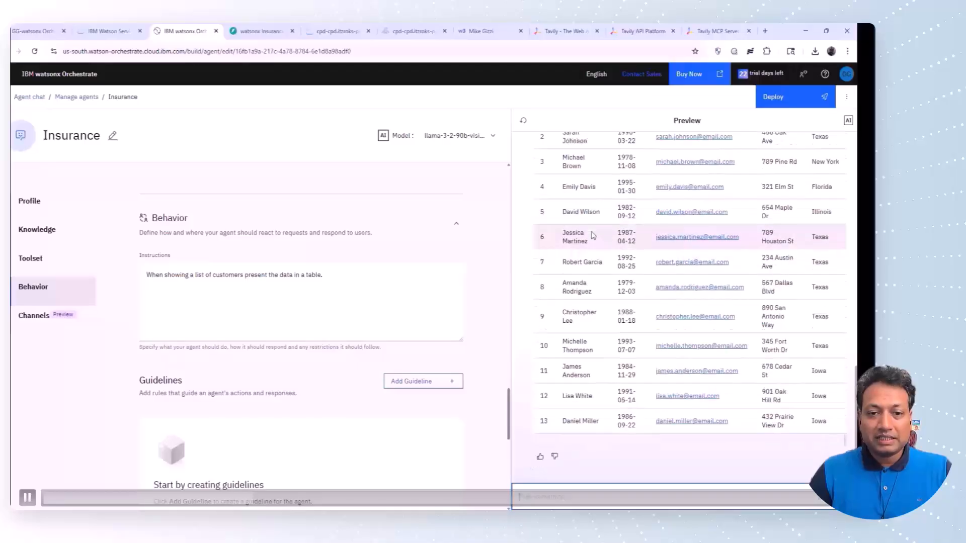
Ask the agent "show me my customers but only show the first 5" in the preview chat
left_click(549, 495)
type("show me my customers but only show the first 5")
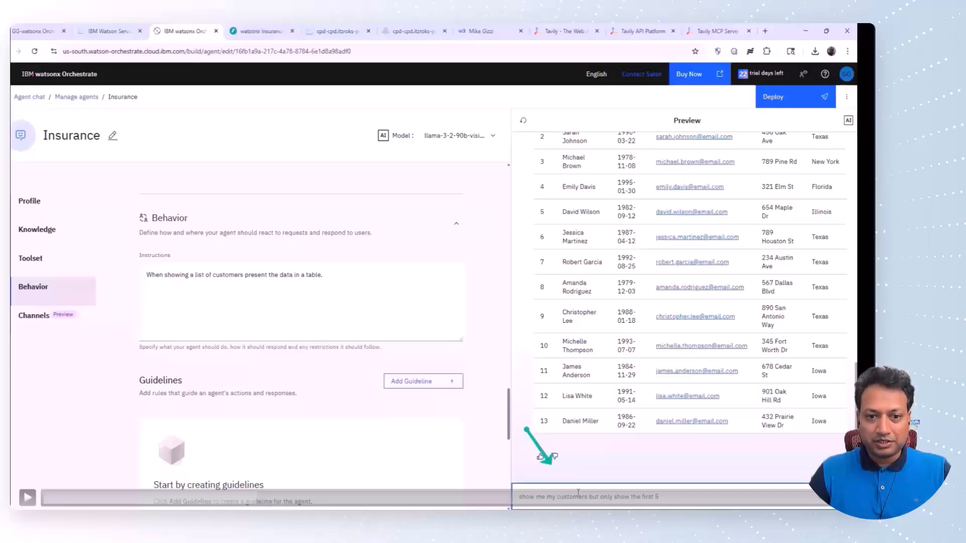
left_click_drag(520, 497, 672, 498)
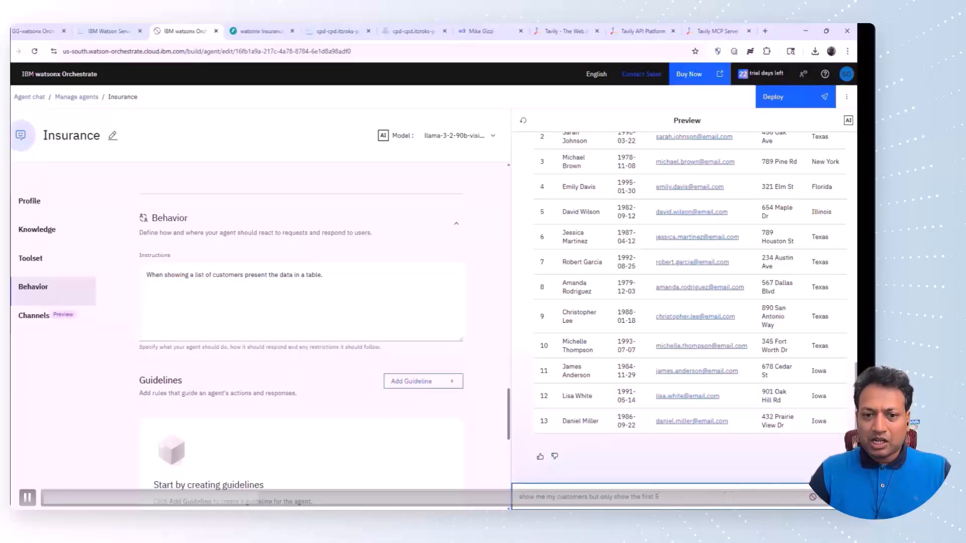
key("Return")
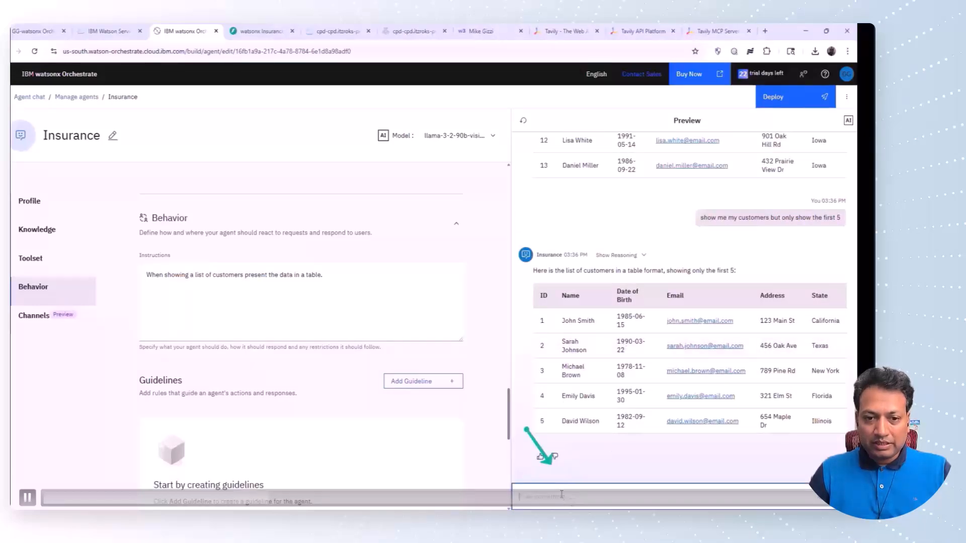
Ask the agent "show me my customers from Texas" in the preview chat
type("show me my customers from Texas")
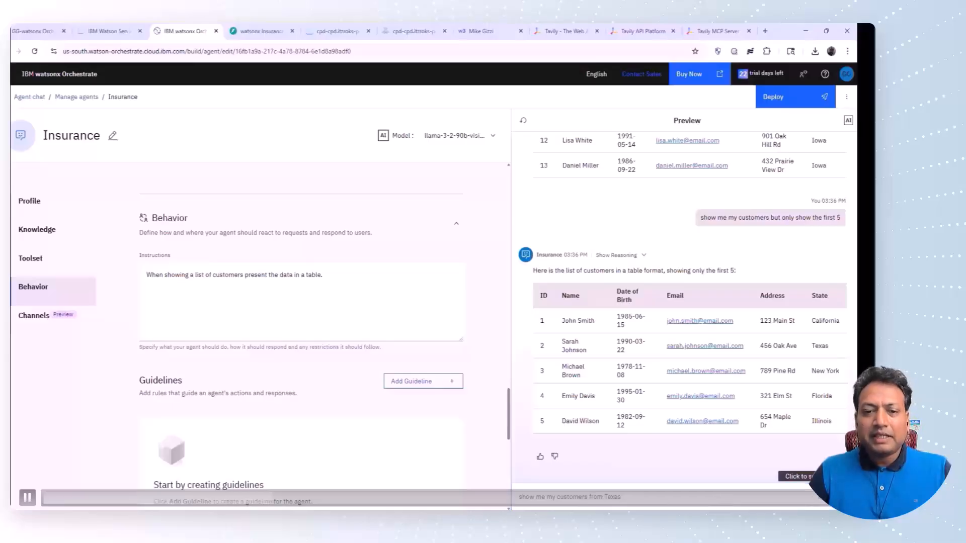
left_click(833, 497)
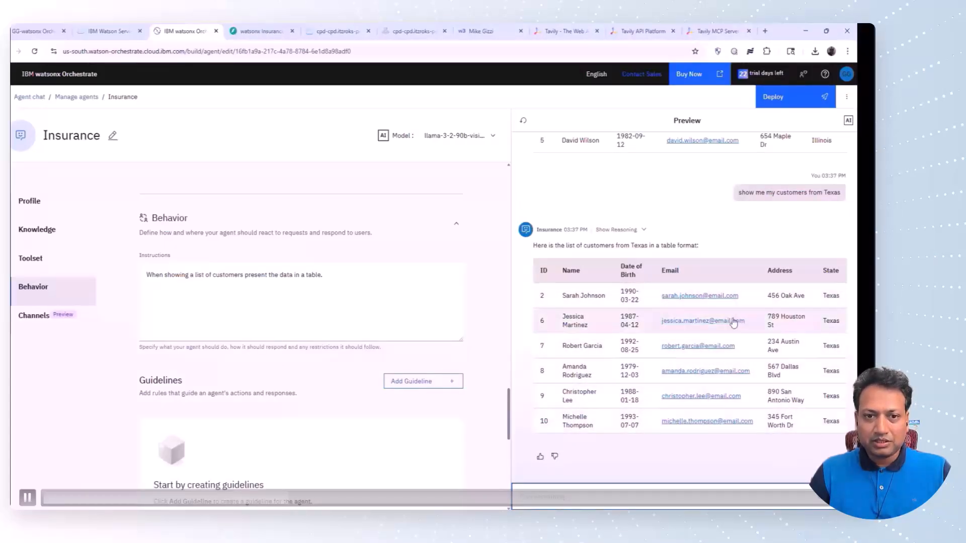
Examine the reasoning behind the "show me my customers but only show the first 5" reply, including its tool input and output
scroll(637, 264, "up", 5)
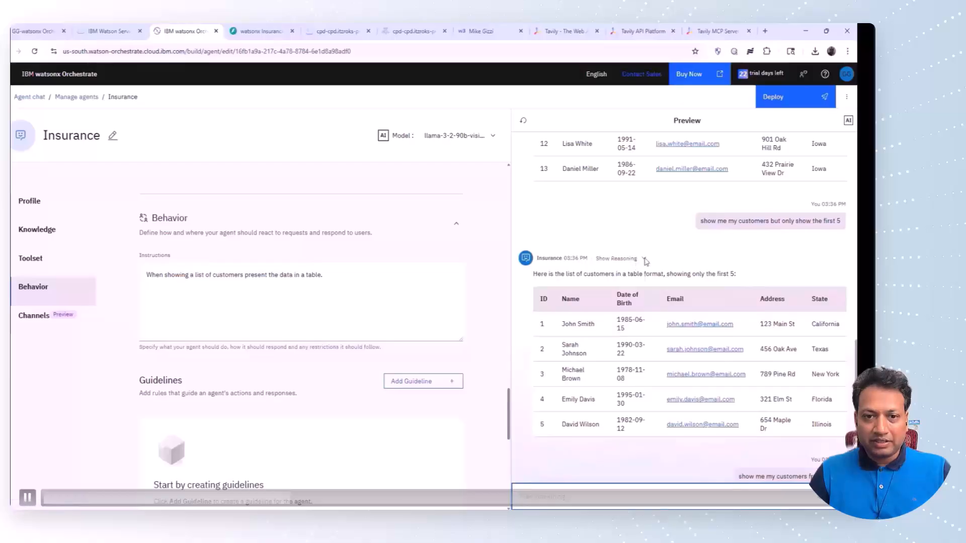
left_click(617, 259)
scroll(689, 351, "down", 2)
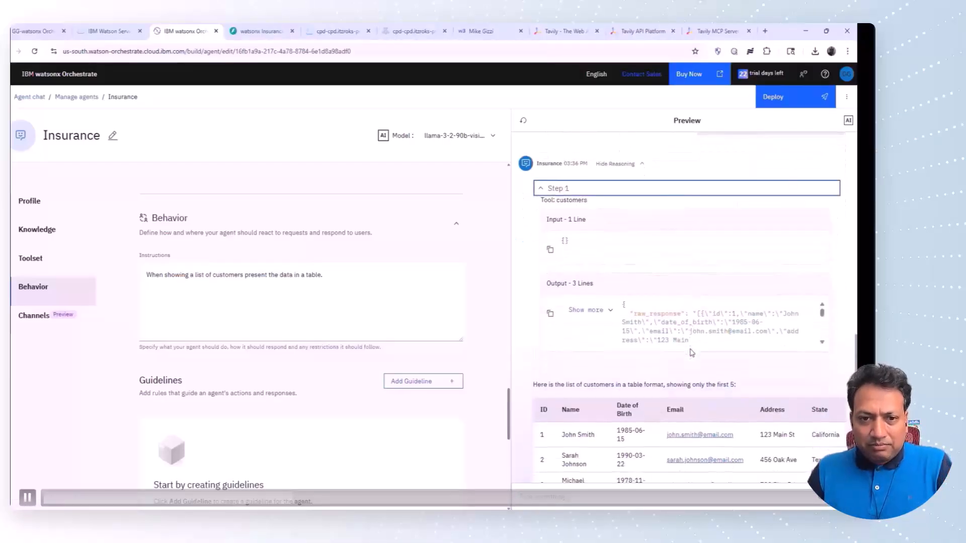
scroll(723, 322, "down", 2)
scroll(724, 323, "down", 8)
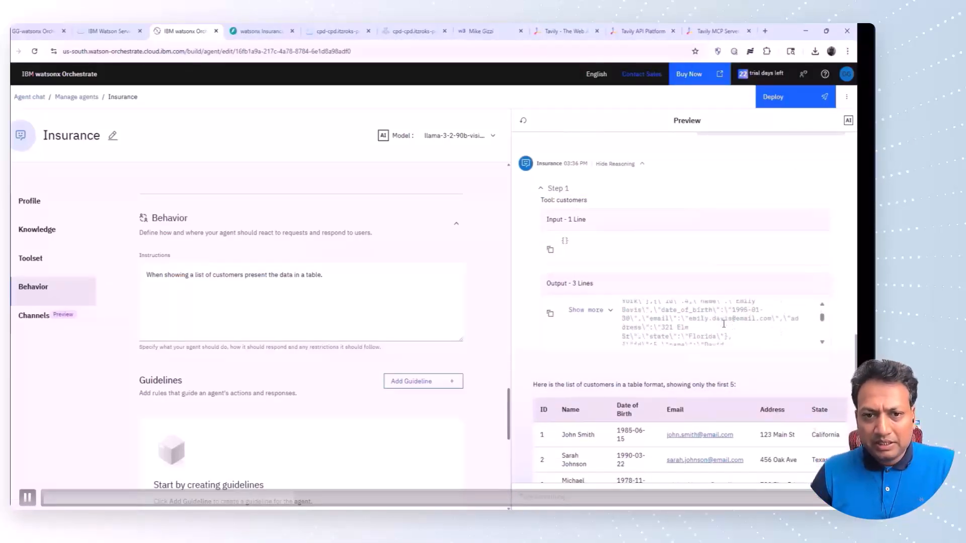
scroll(723, 323, "down", 2)
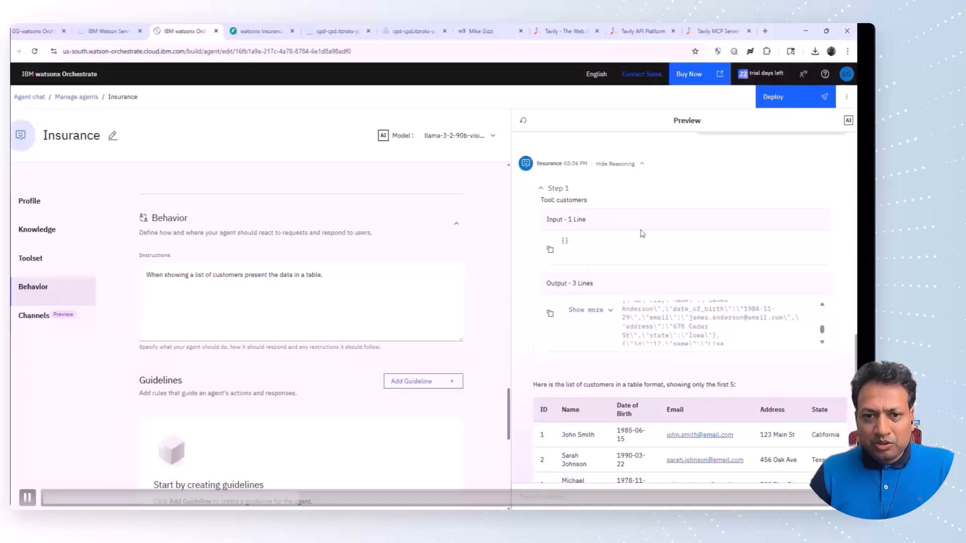
left_click(540, 188)
Examine the reasoning behind the "show me my customers from Texas" reply, checking which tool was called with what input and output
scroll(627, 349, "down", 4)
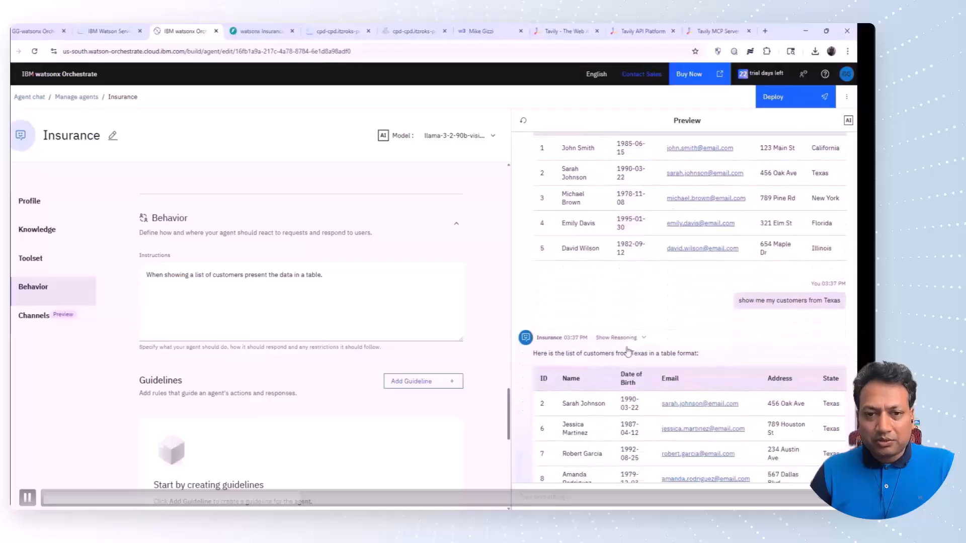
left_click(615, 259)
left_click(558, 285)
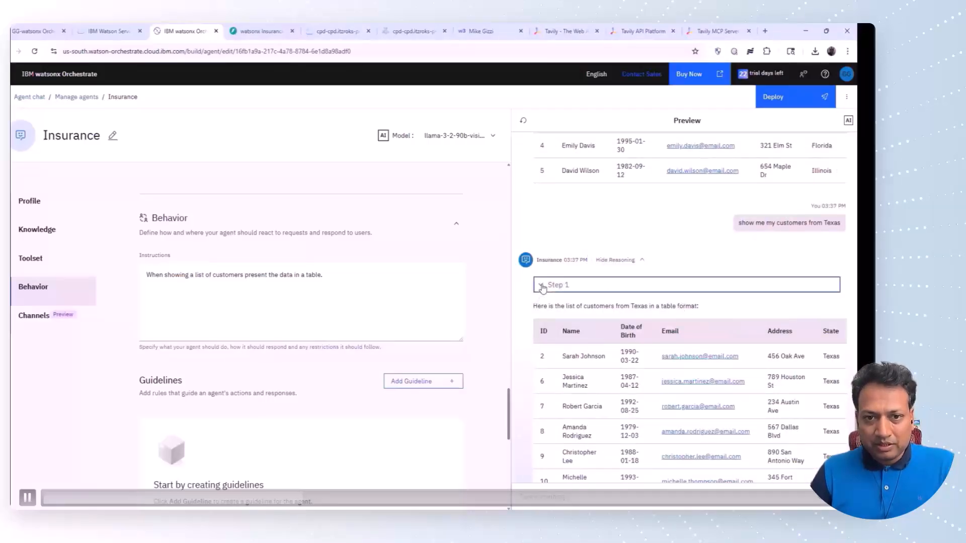
scroll(667, 328, "down", 2)
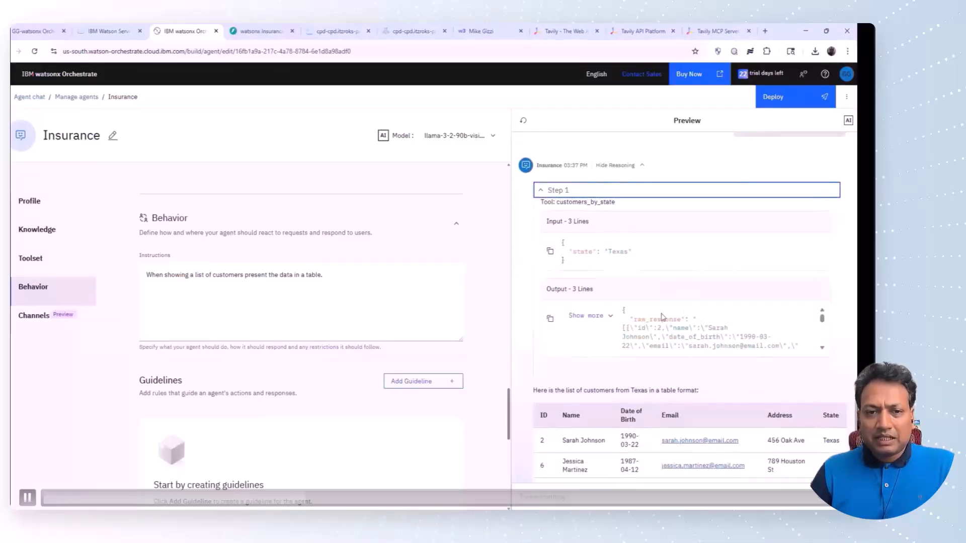
scroll(714, 324, "down", 3)
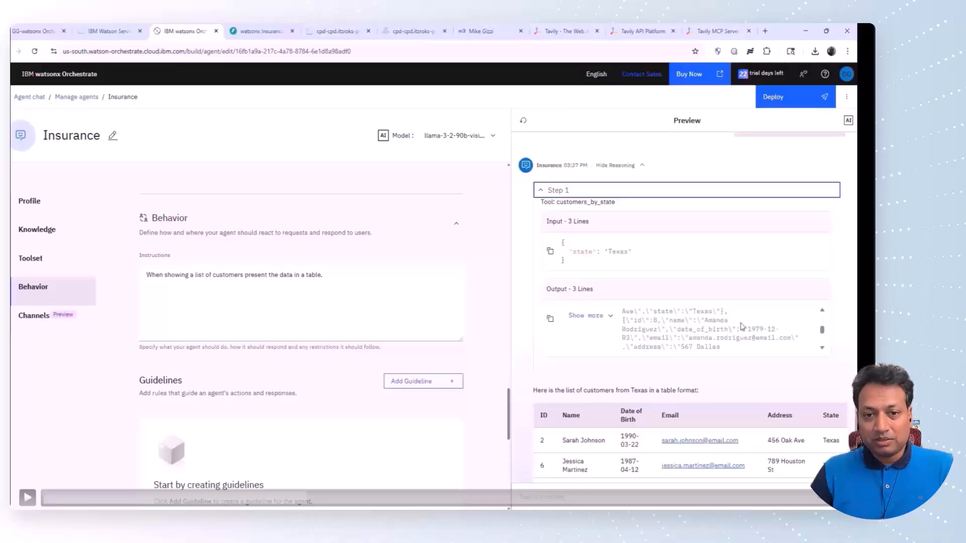
scroll(747, 332, "down", 2)
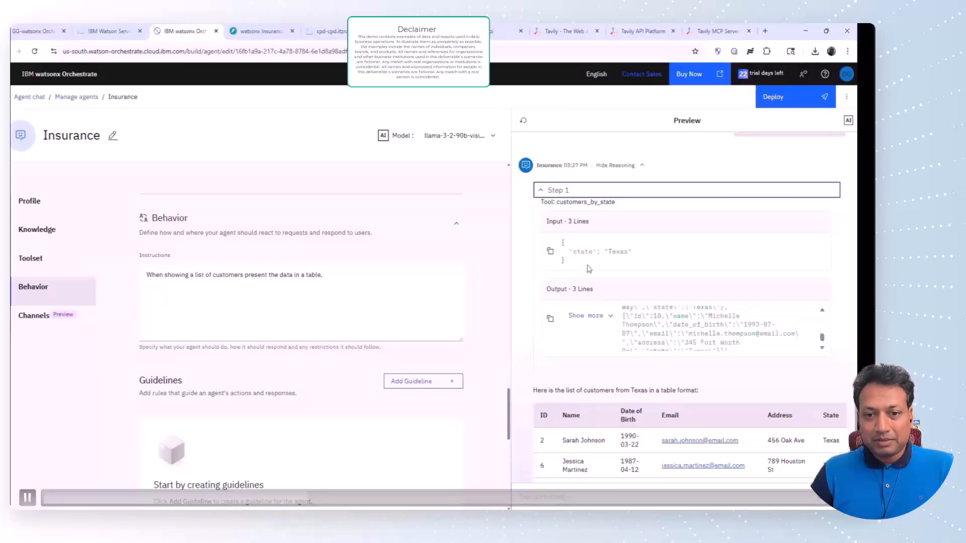
scroll(734, 332, "down", 2)
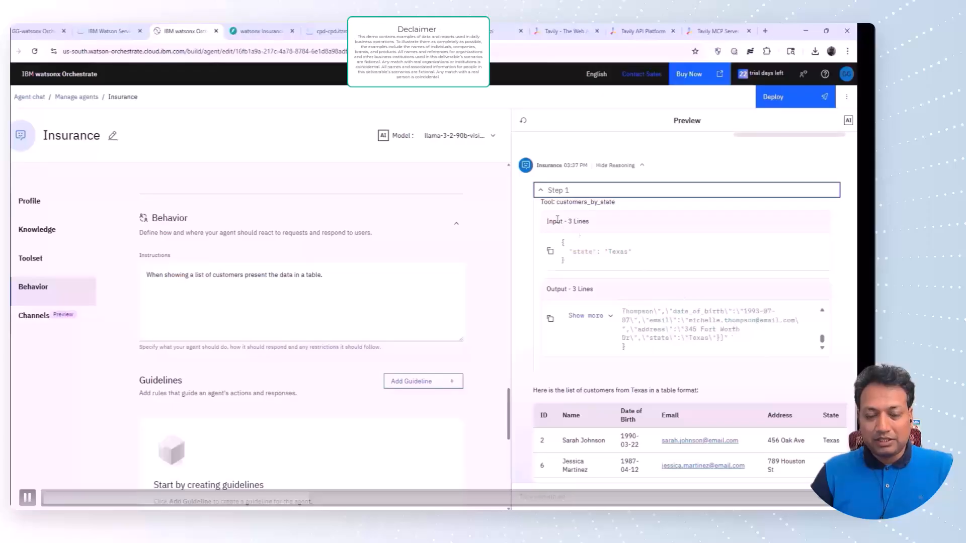
left_click(542, 192)
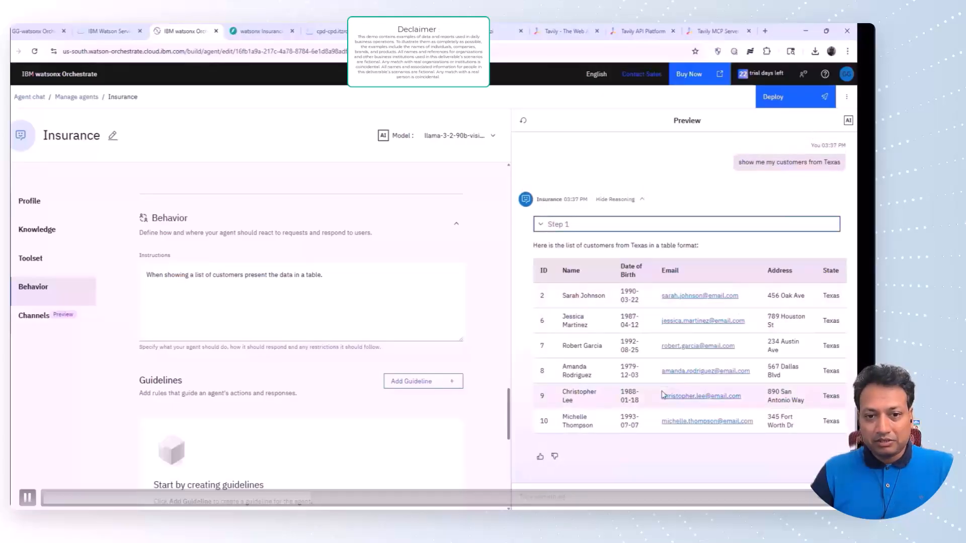
left_click(392, 32)
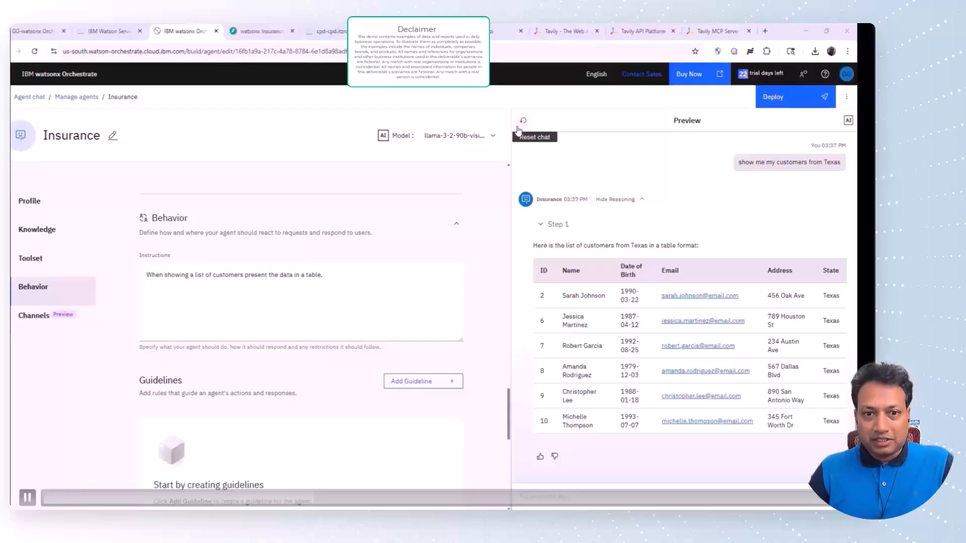
key("space")
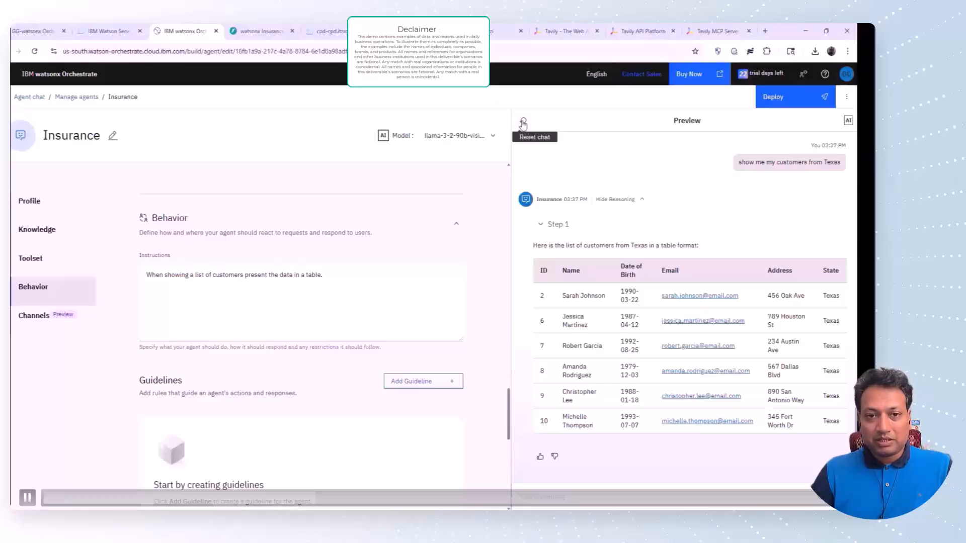
Reset the preview chat and ask the agent "show me my customers from Texas and Florida"
left_click(523, 123)
left_click(376, 40)
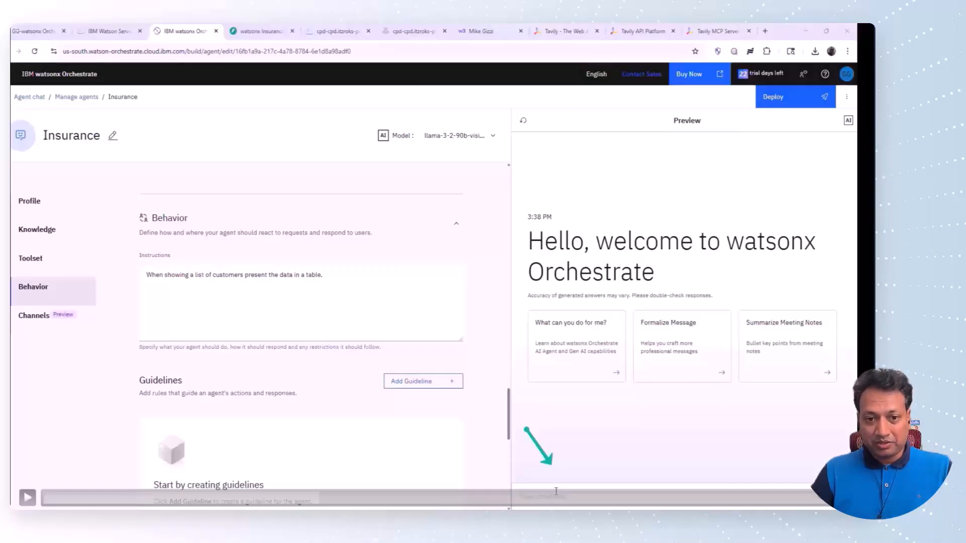
left_click(554, 495)
type("show me my customers from Texas and Florida")
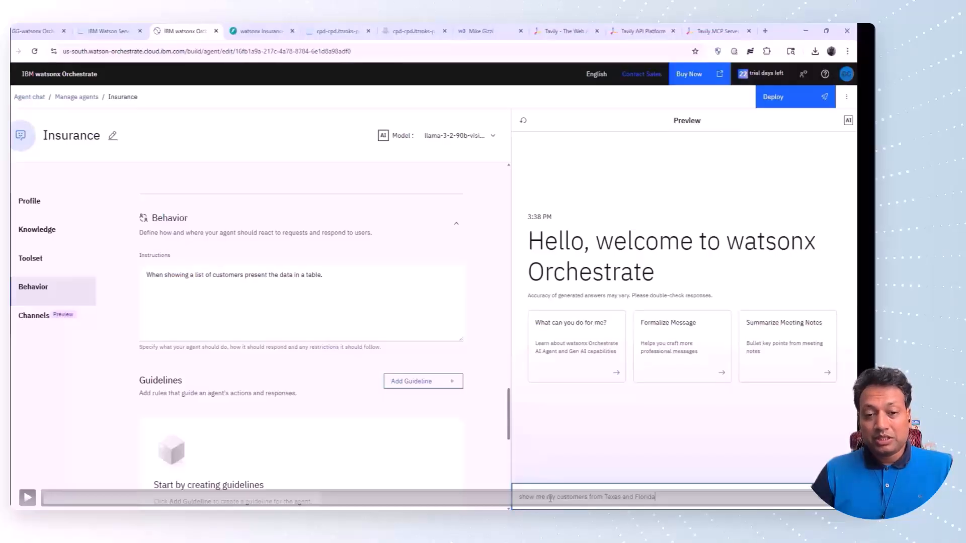
left_click_drag(604, 497, 812, 495)
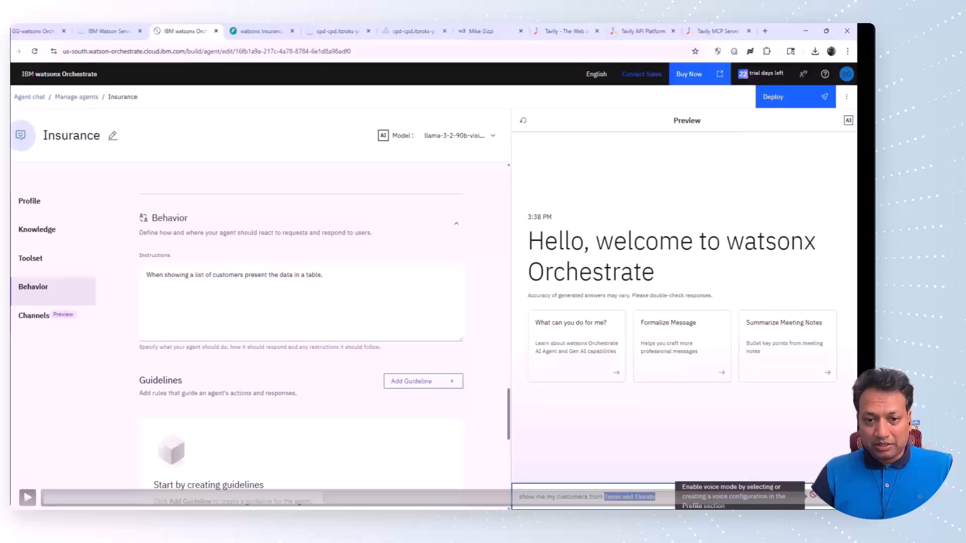
left_click(740, 497)
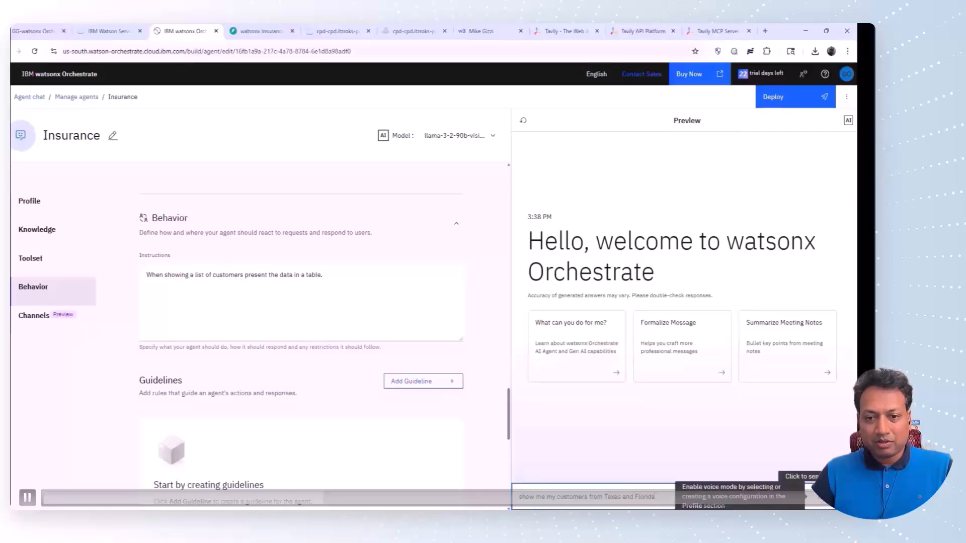
left_click(816, 497)
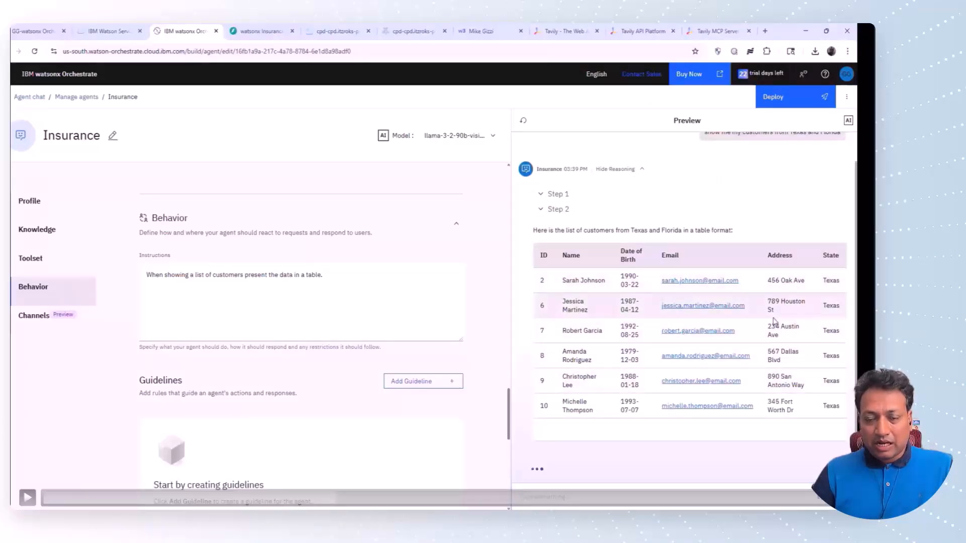
Inspect the first reasoning step of the Texas and Florida reply, checking its tool call and state input
left_click(541, 194)
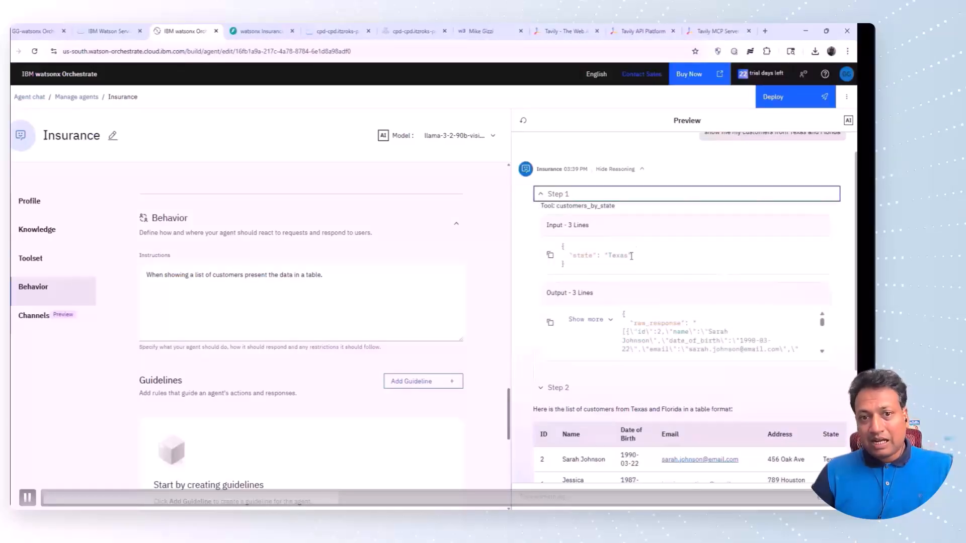
left_click(617, 169)
left_click(618, 200)
left_click(618, 169)
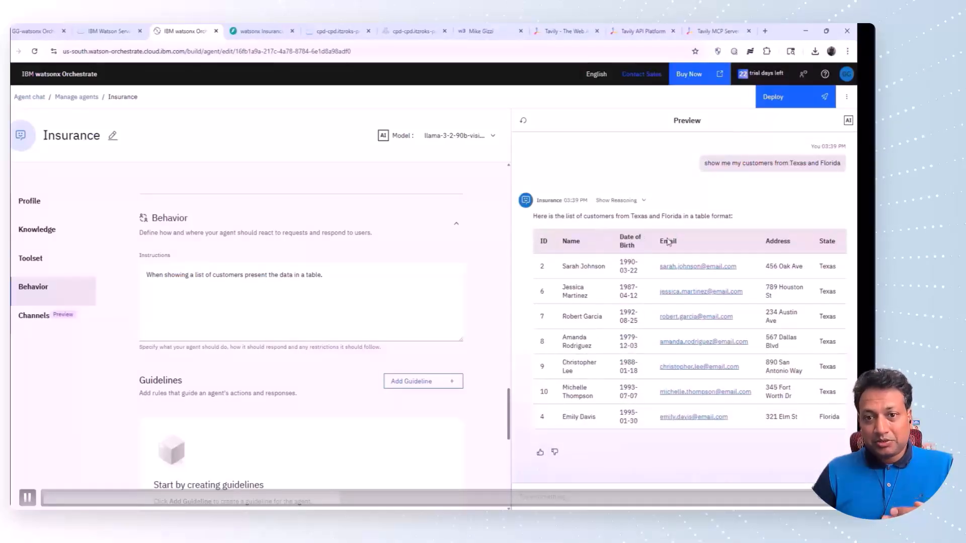
left_click(643, 202)
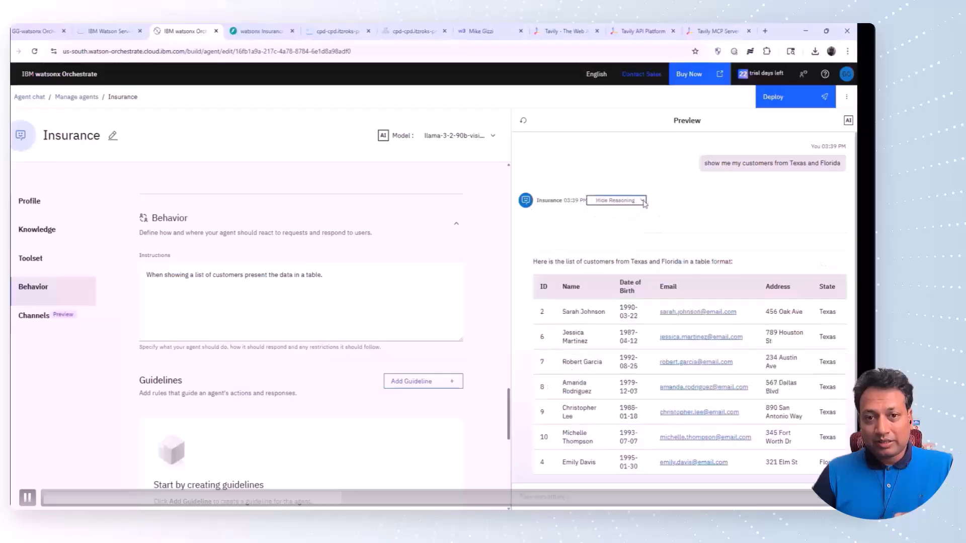
left_click(555, 225)
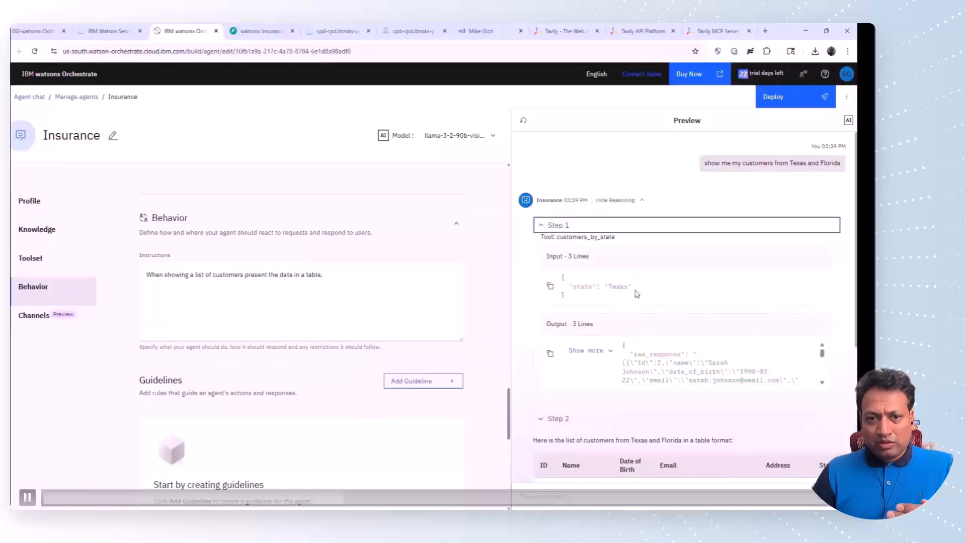
scroll(568, 302, "down", 3)
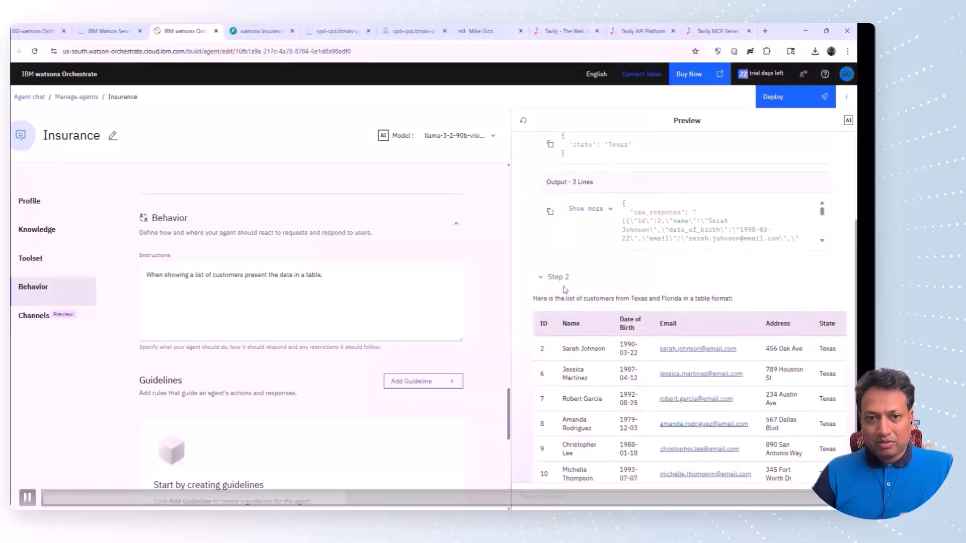
Inspect the second reasoning step of the Texas and Florida reply, compare it with the first, and collapse both steps
left_click(540, 280)
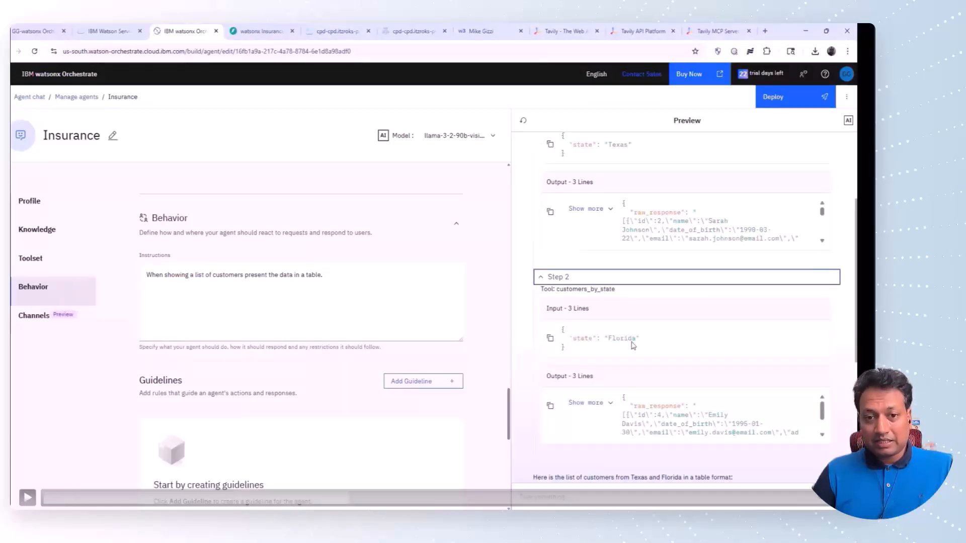
scroll(633, 342, "down", 1)
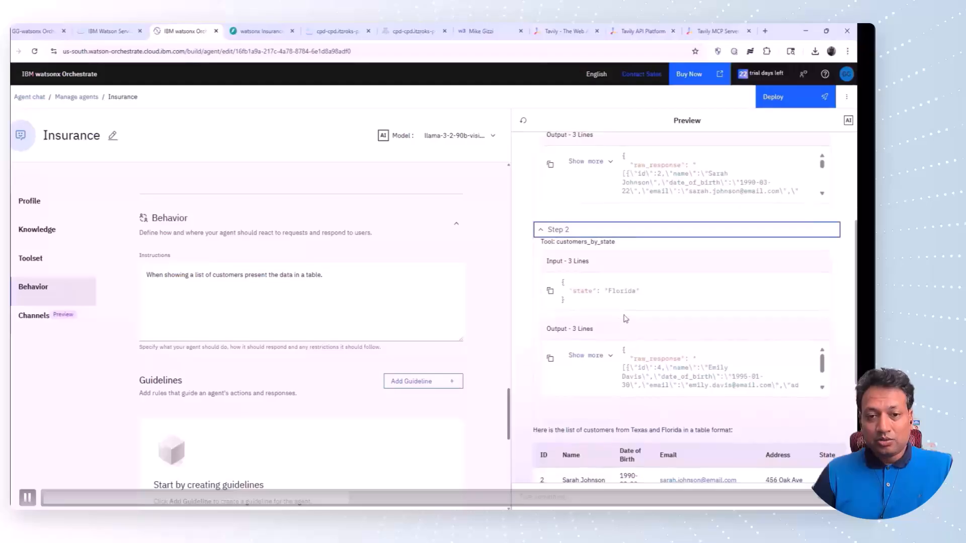
scroll(624, 318, "up", 2)
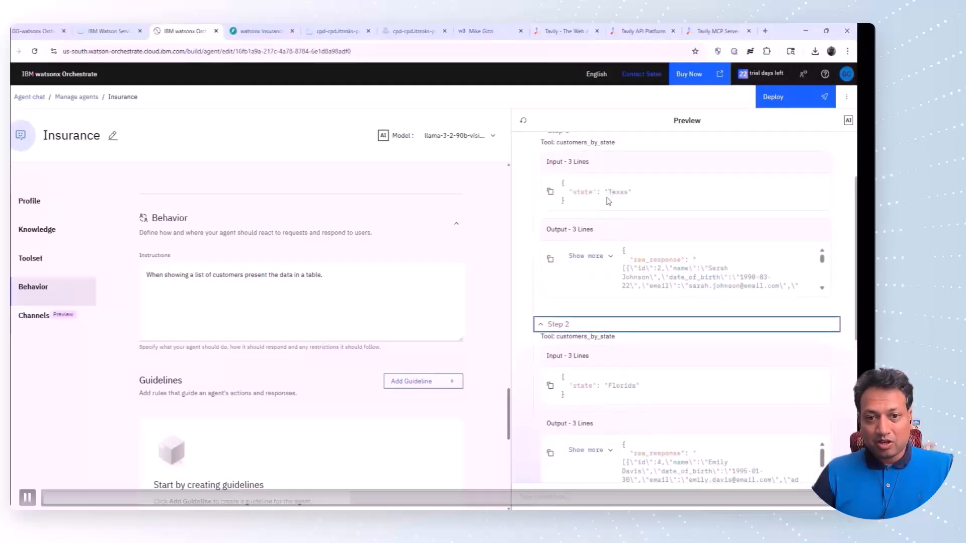
scroll(608, 199, "up", 2)
left_click(539, 226)
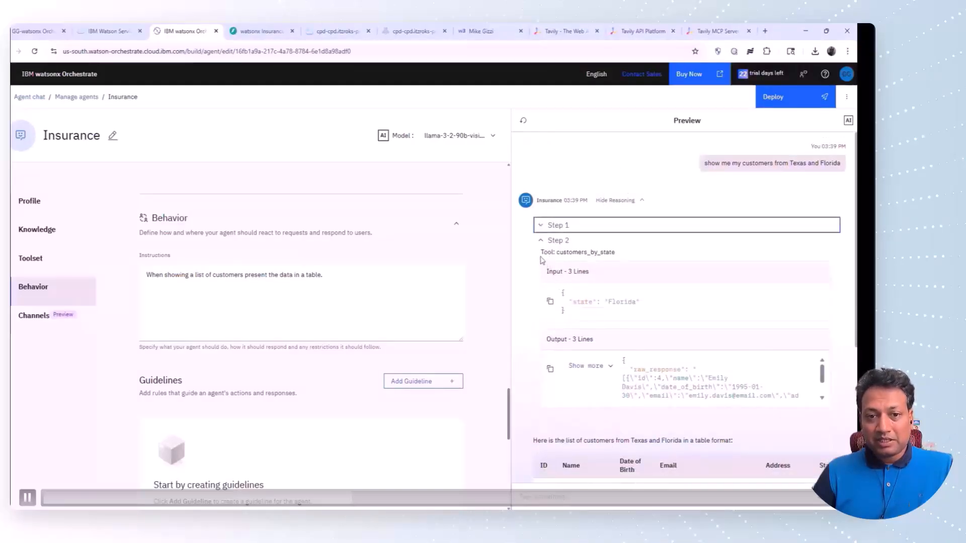
left_click(541, 239)
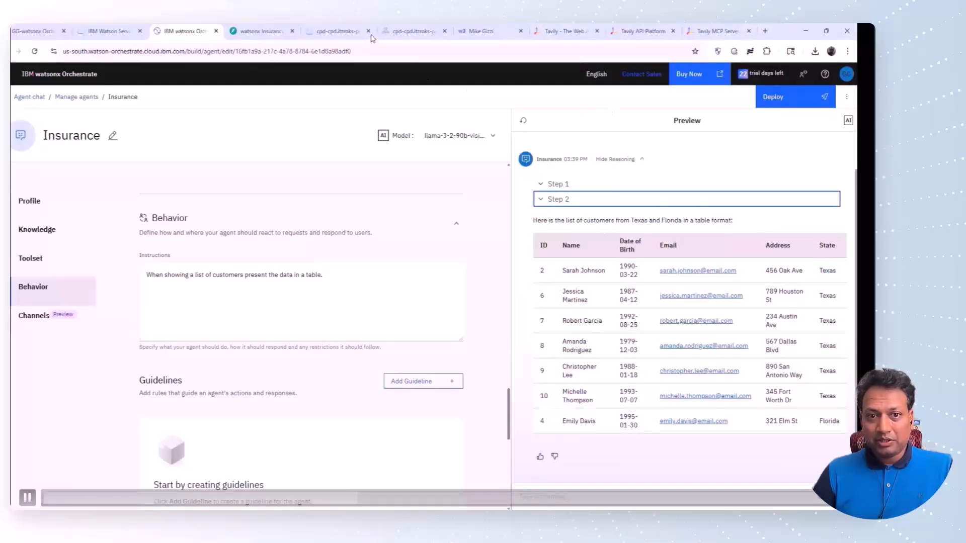
Ask the agent "just show me my customers from florida" in the preview chat
key("space")
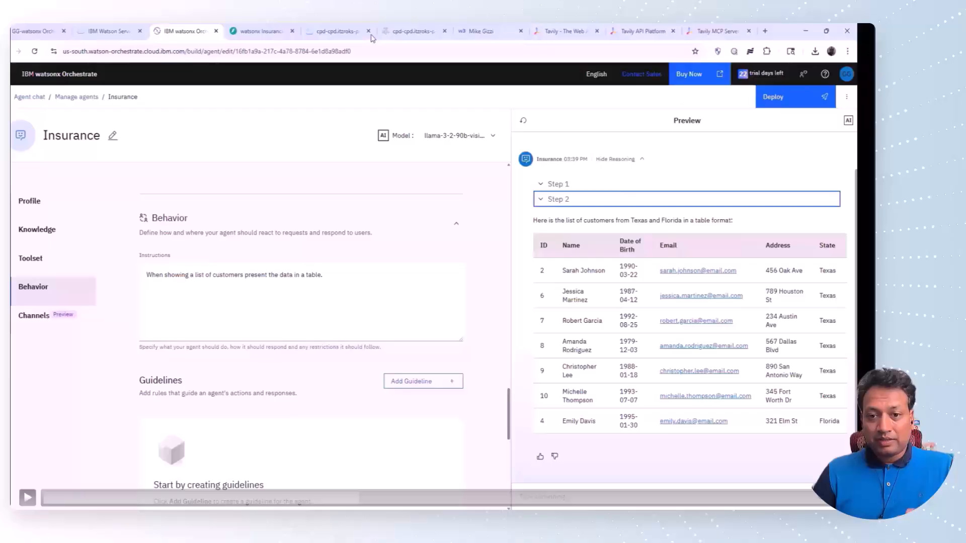
left_click(563, 492)
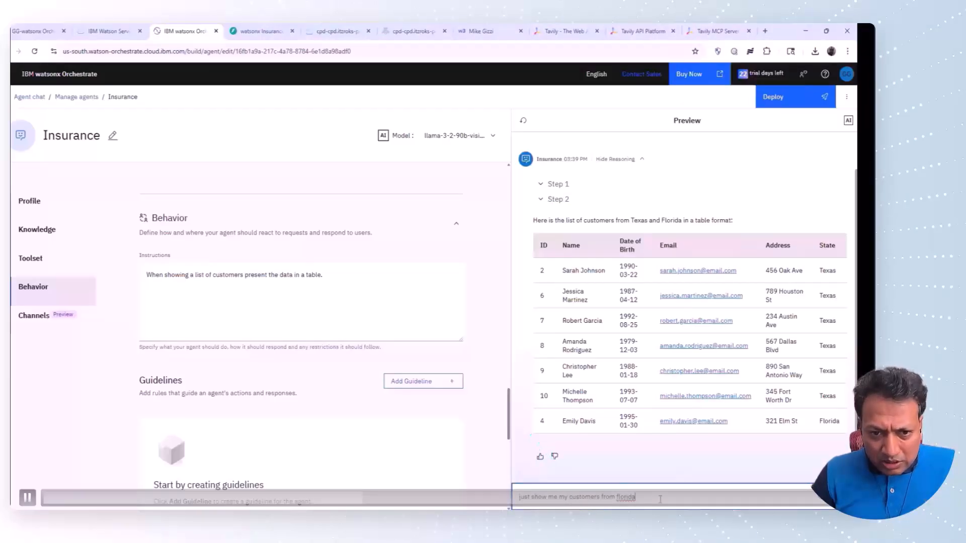
key("Return")
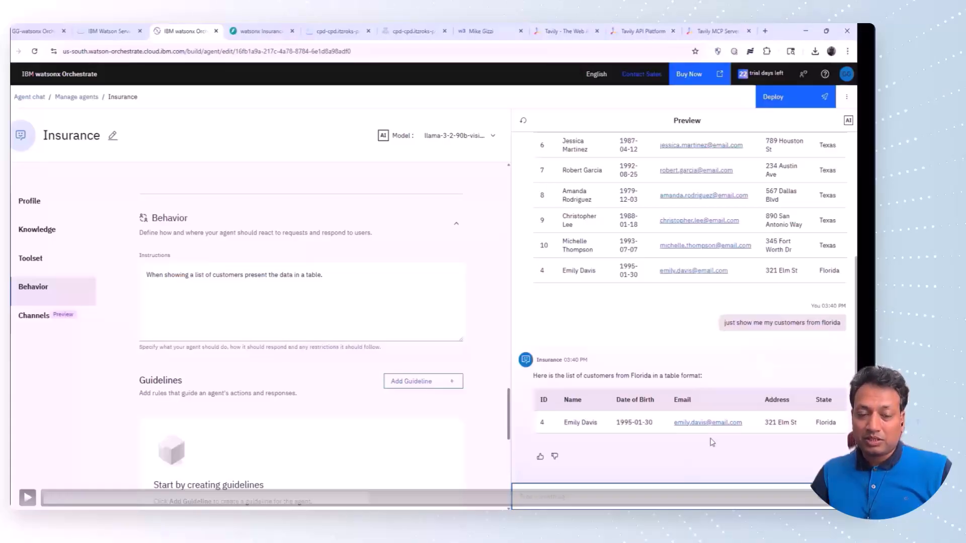
key("space")
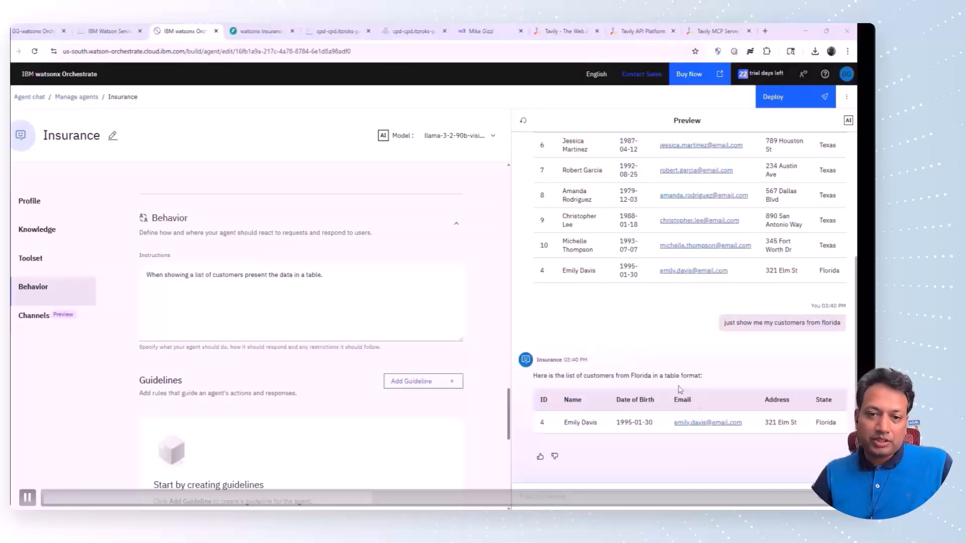
key("space")
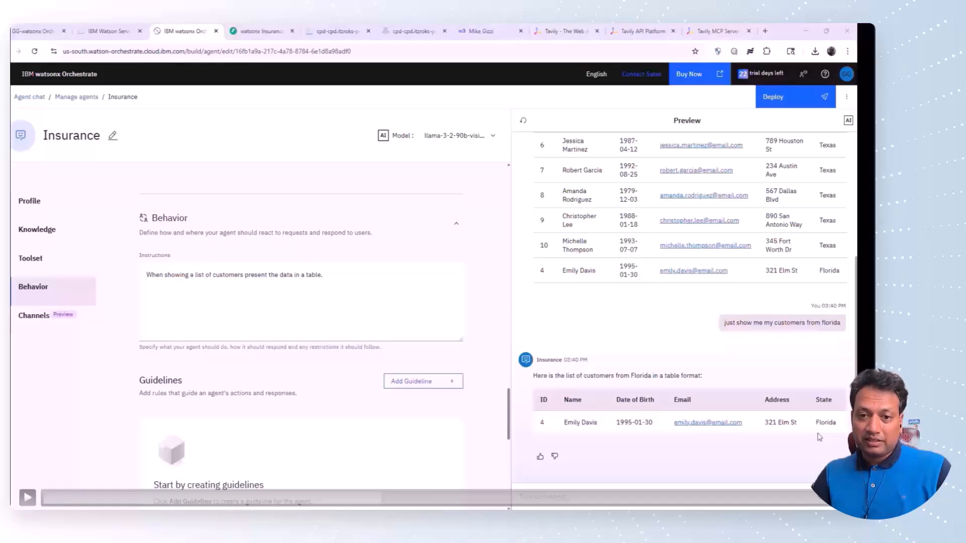
key("space")
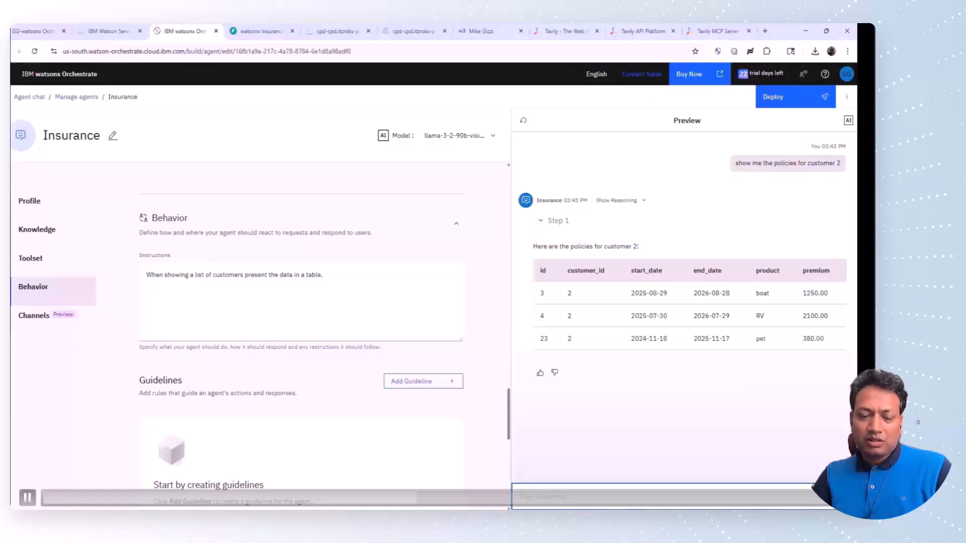
key("space")
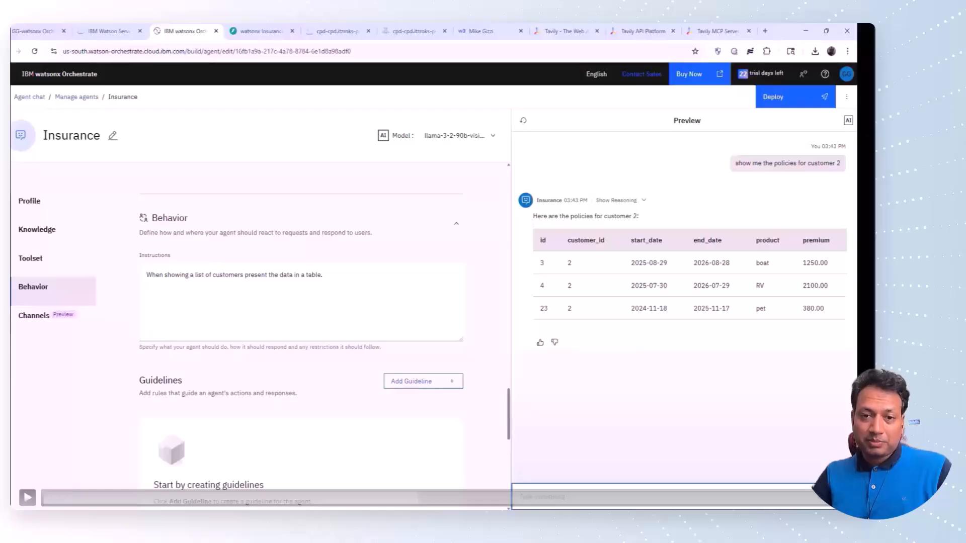
key("space")
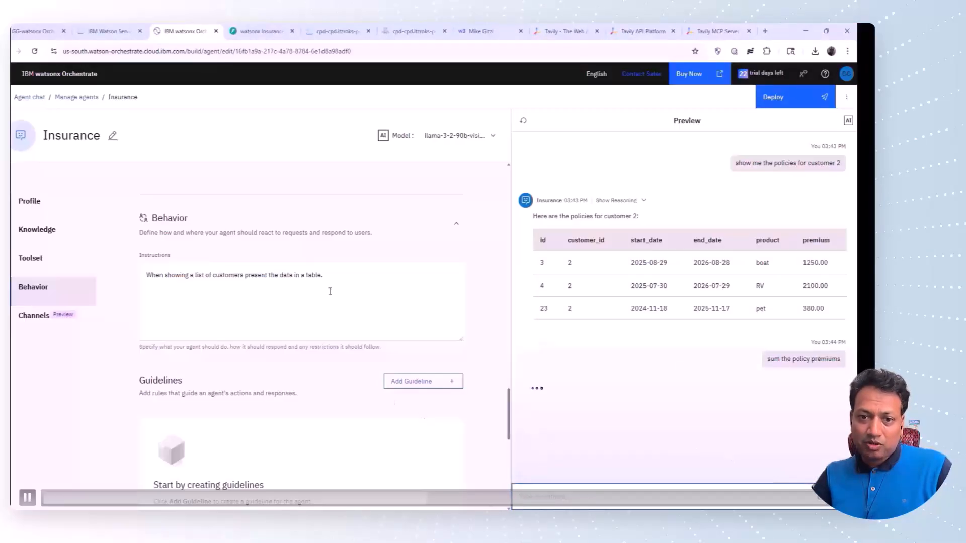
key("space")
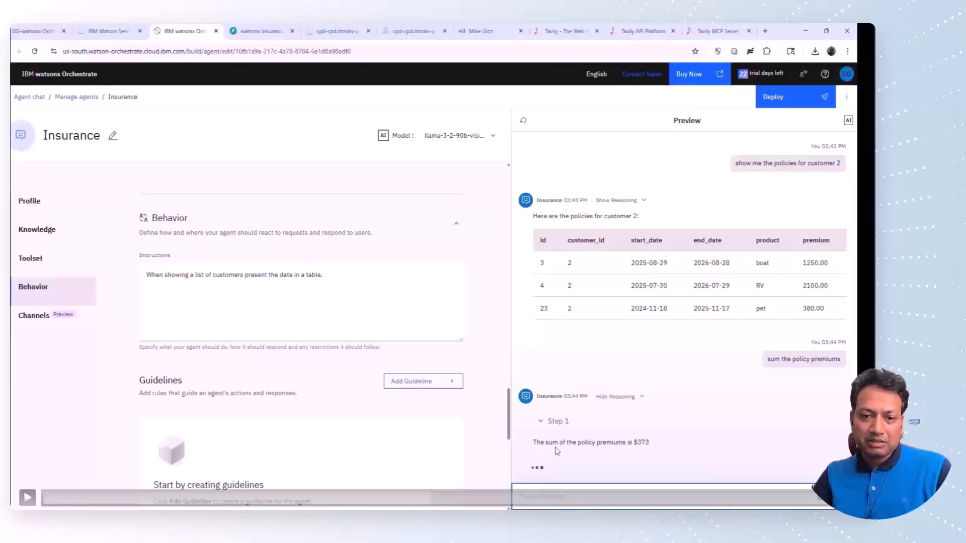
key("space")
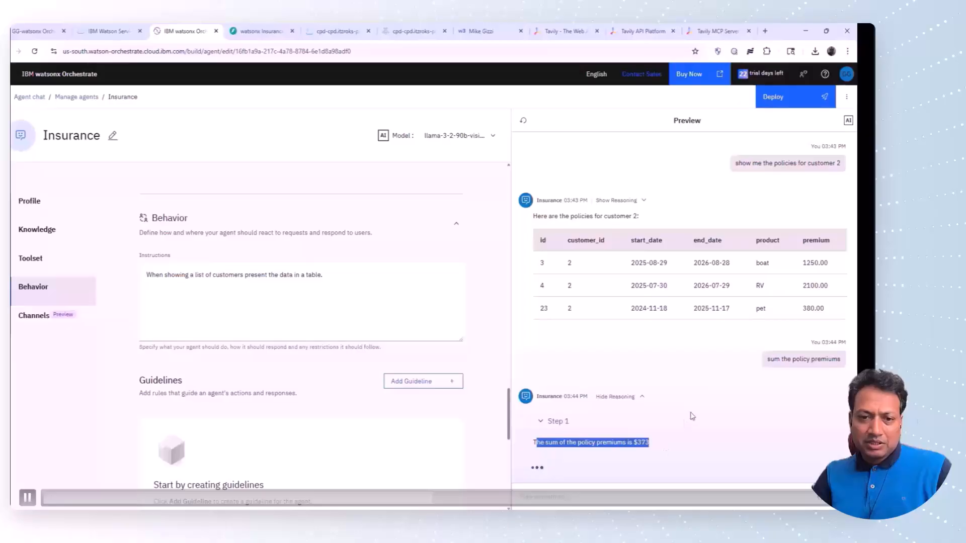
key("space")
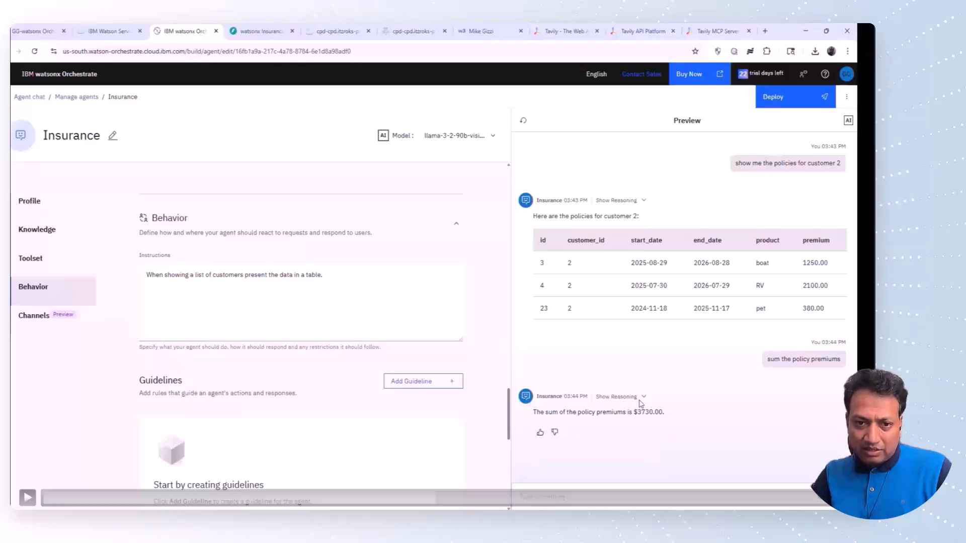
key("space")
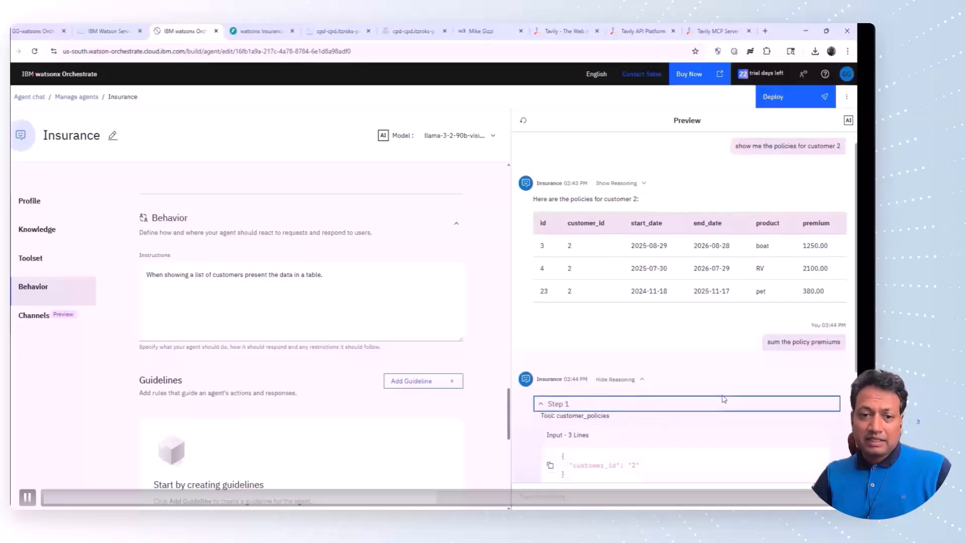
key("space")
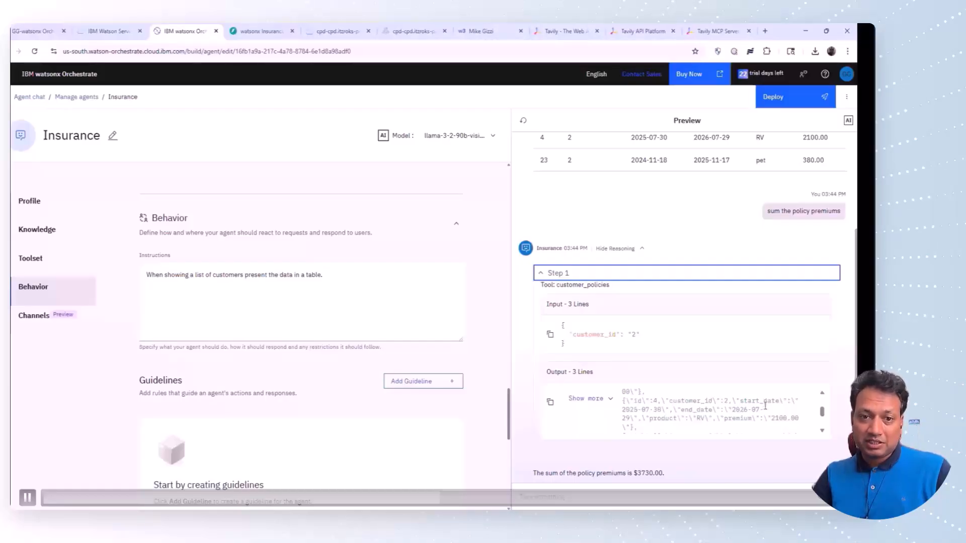
Examine the customer_policies output behind the "sum the policy premiums" reply, compare it with the stated total, and collapse the reasoning step
scroll(760, 419, "down", 1)
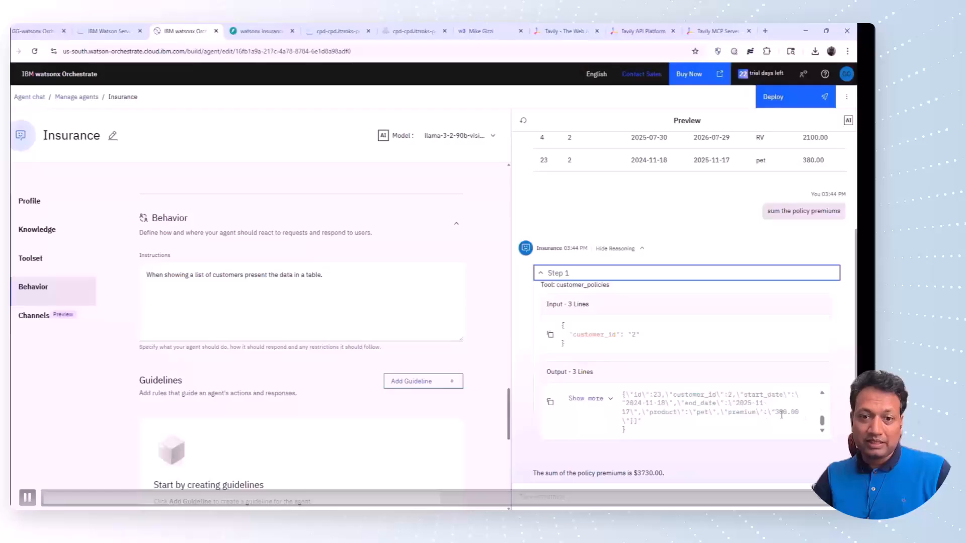
scroll(777, 416, "down", 1)
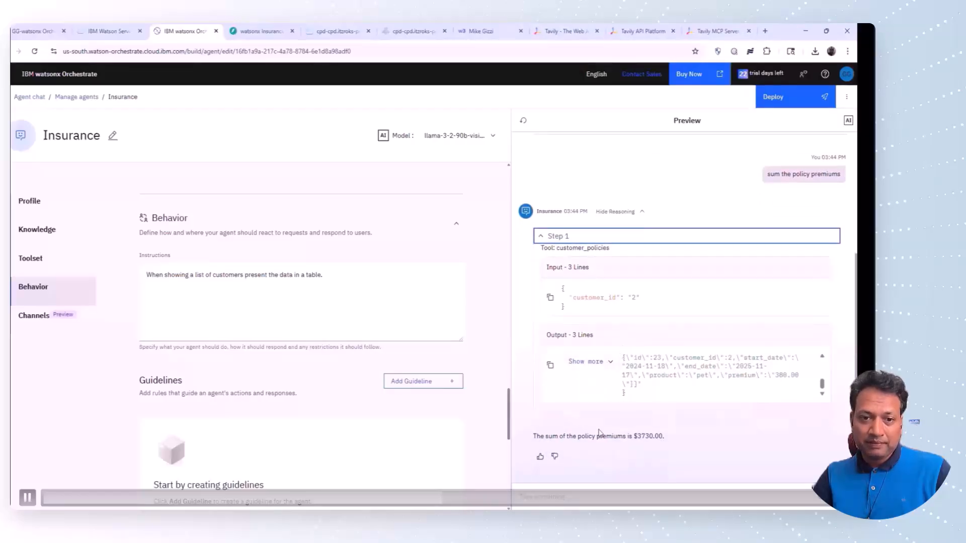
double_click(647, 436)
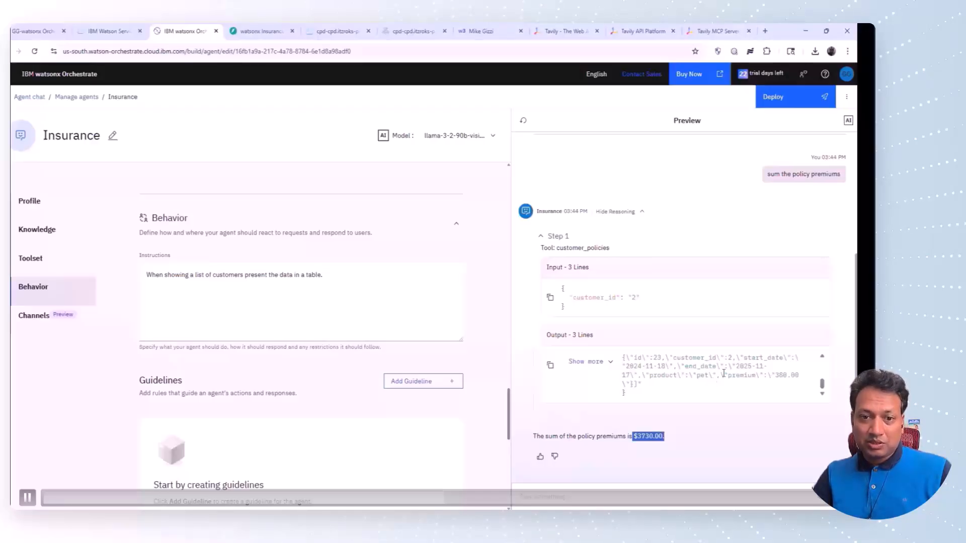
scroll(793, 379, "up", 5)
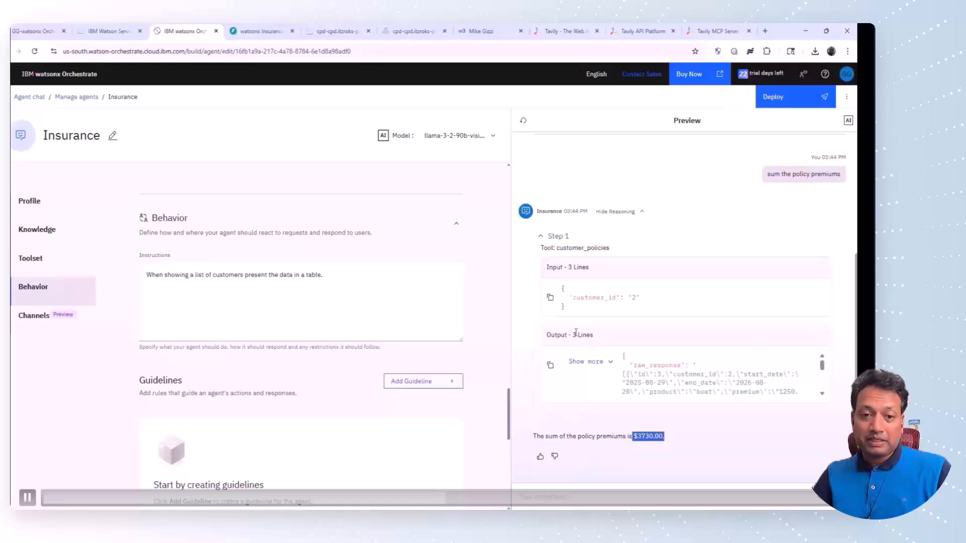
scroll(577, 333, "up", 3)
left_click(543, 335)
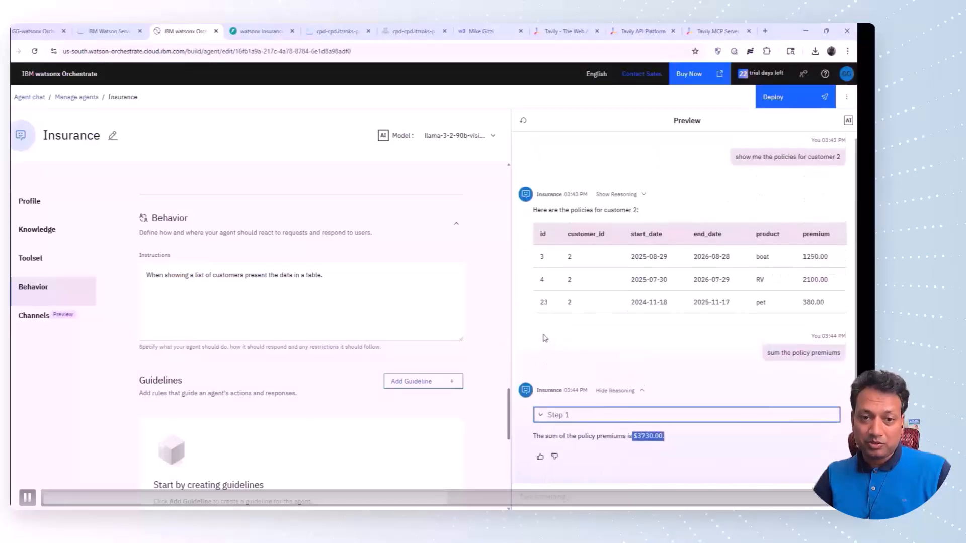
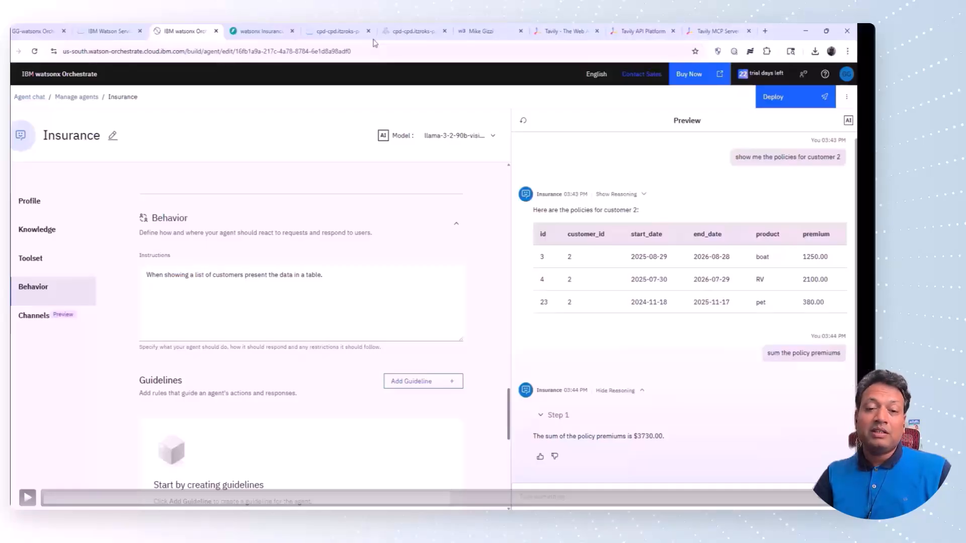
Reset the preview chat and ask the agent "calculate the sum of all policy premiums for customer 2"
left_click(524, 121)
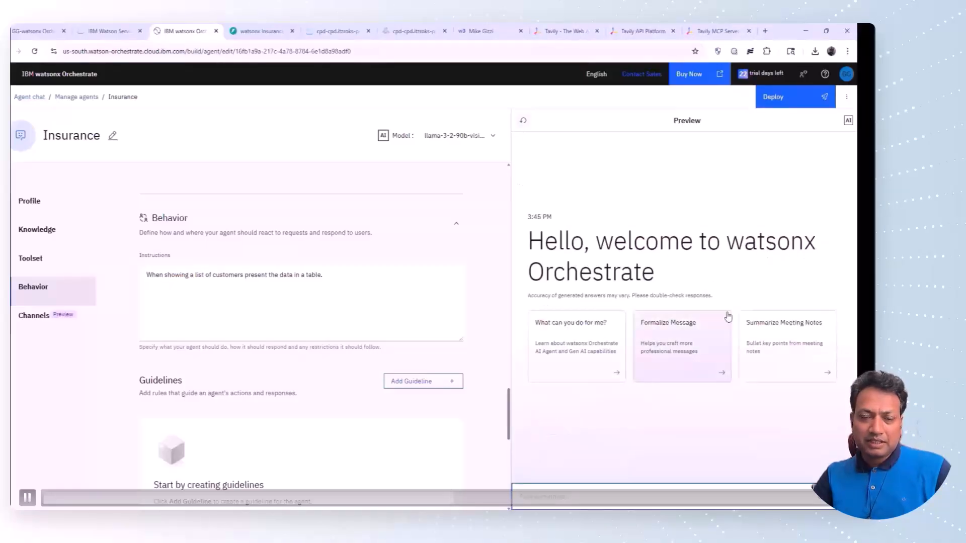
left_click(557, 488)
type("calculate the sum of all policy premiums for customer 2")
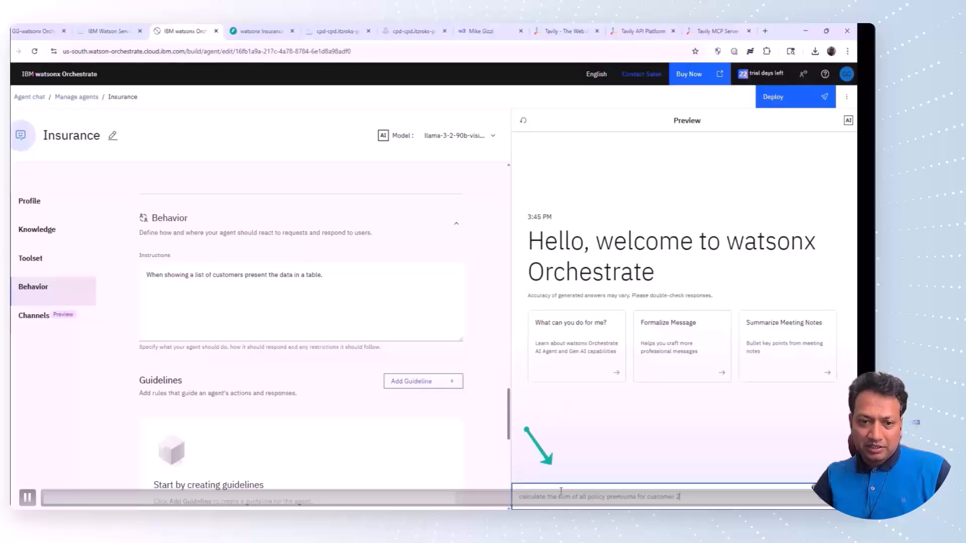
left_click_drag(579, 500, 636, 498)
left_click(679, 497)
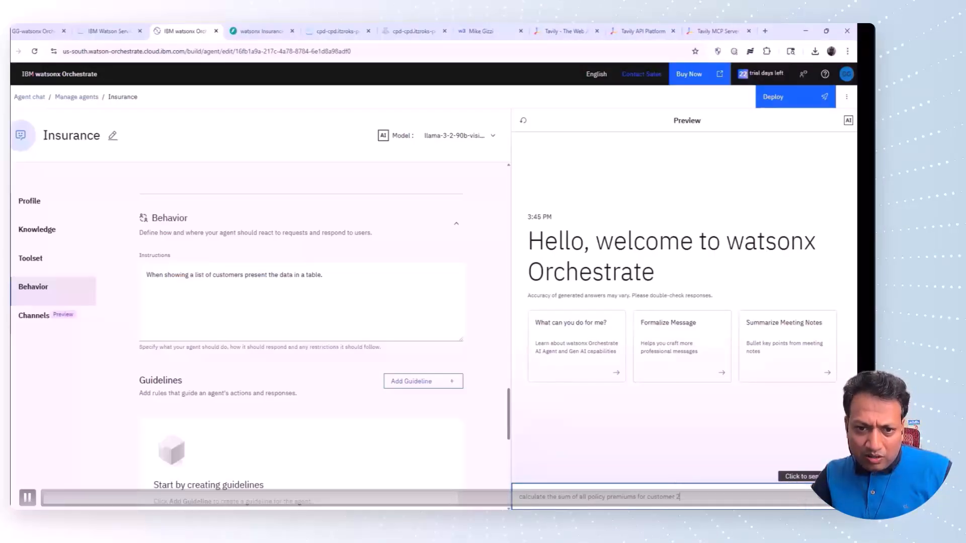
key("Return")
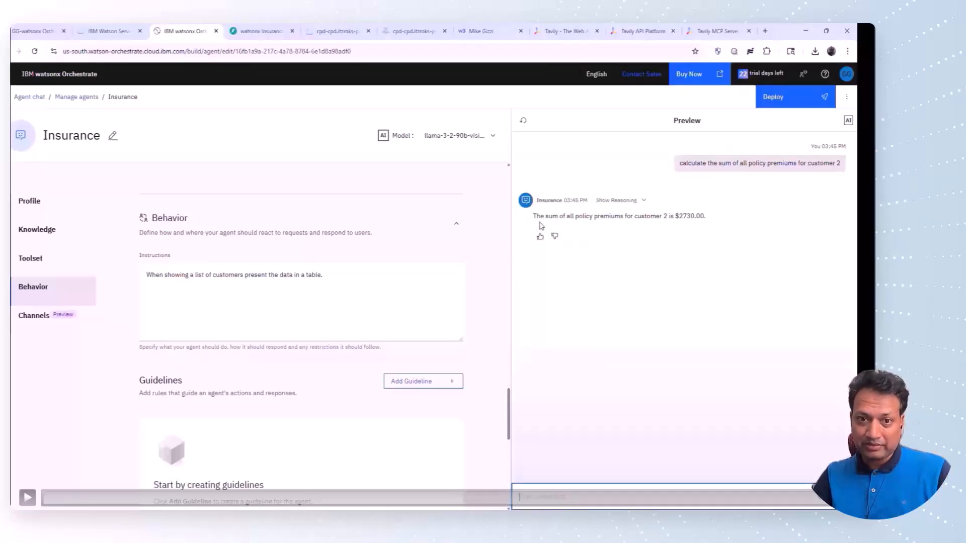
Inspect the reasoning step of the customer 2 premium reply, comparing the tool's output with the sum in the answer
left_click_drag(545, 217, 715, 218)
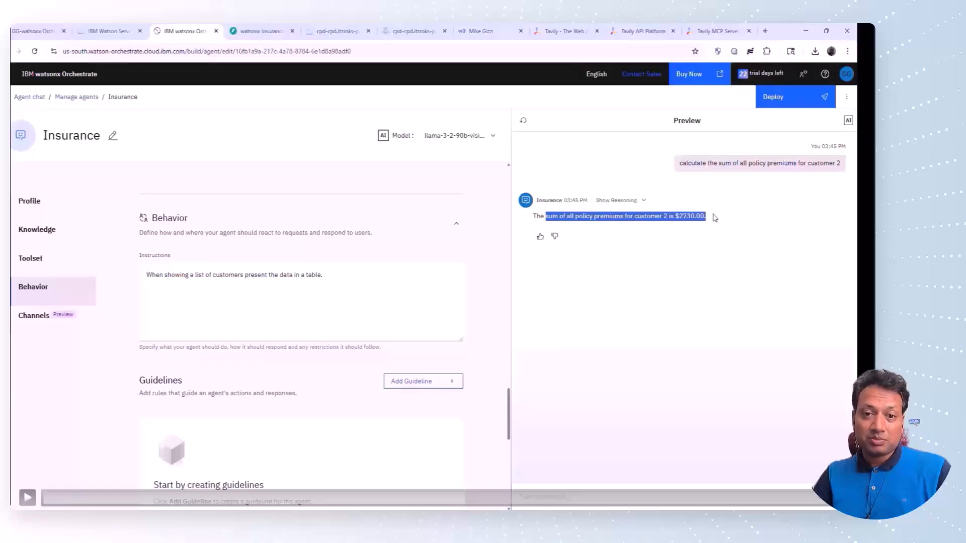
left_click(715, 218)
left_click(643, 200)
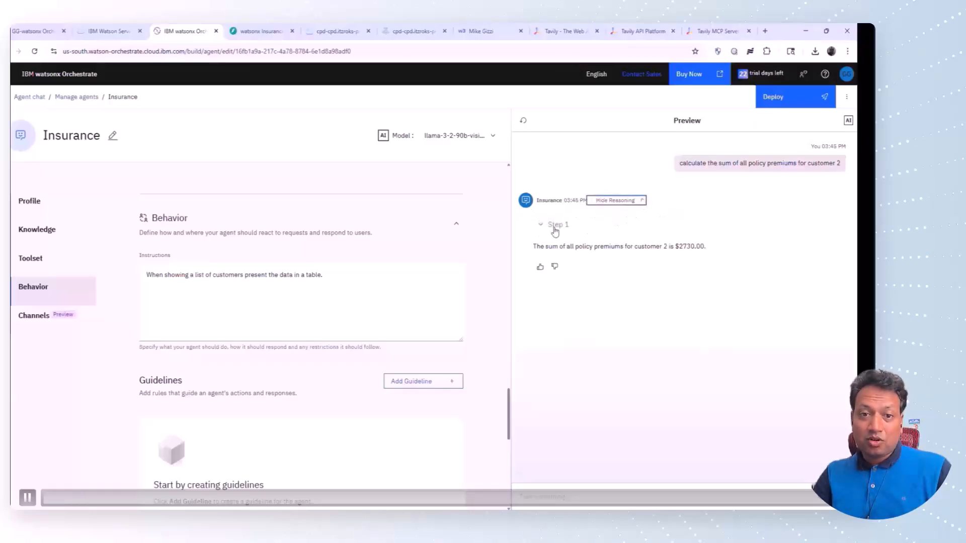
left_click(543, 227)
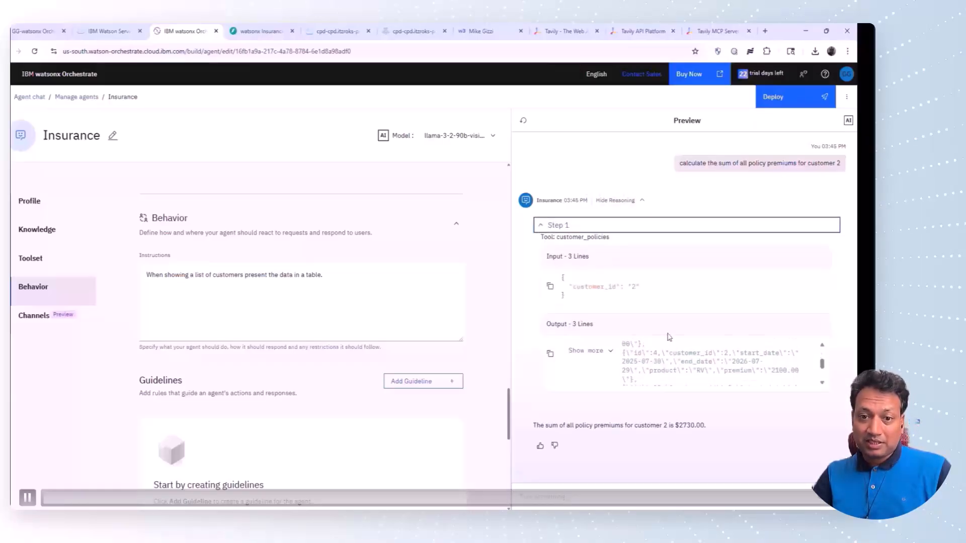
scroll(669, 355, "down", 3)
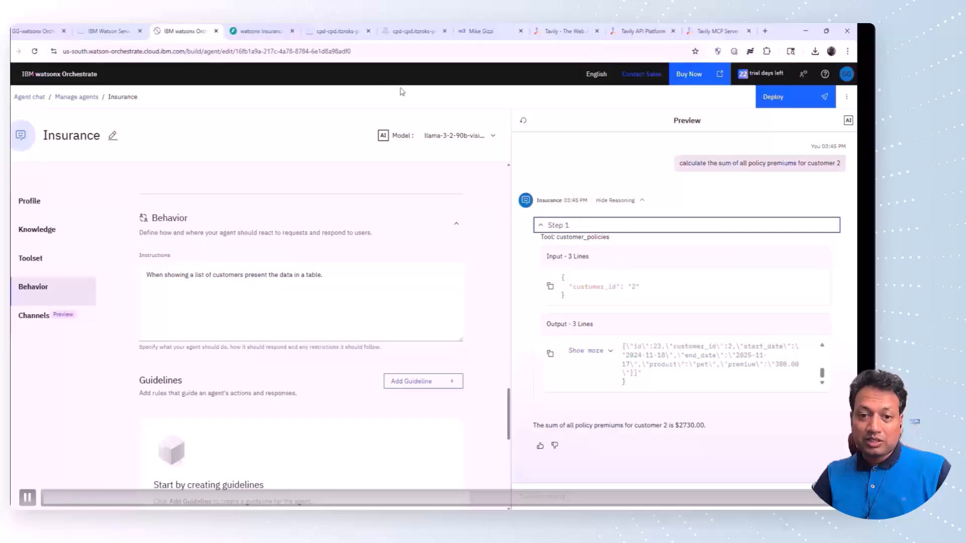
left_click(375, 38)
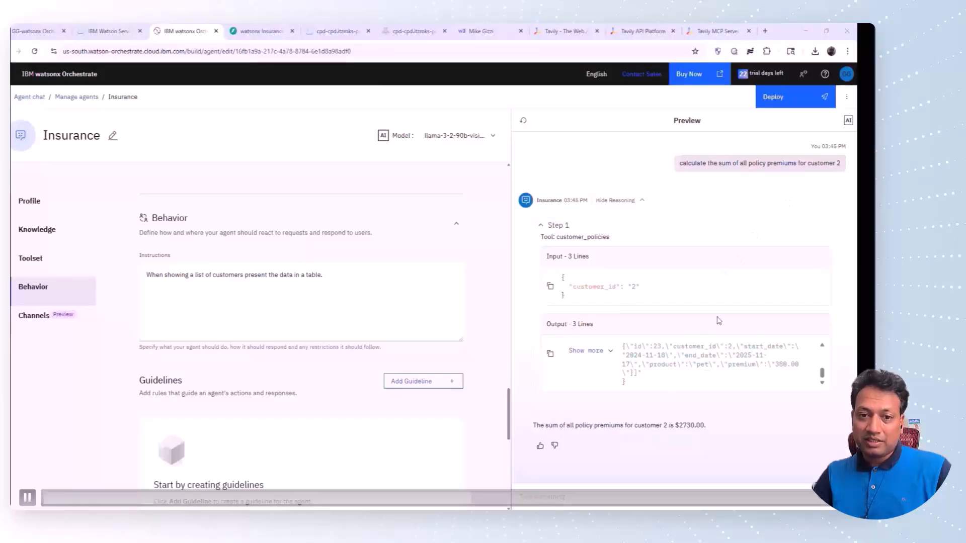
scroll(780, 358, "up", 3)
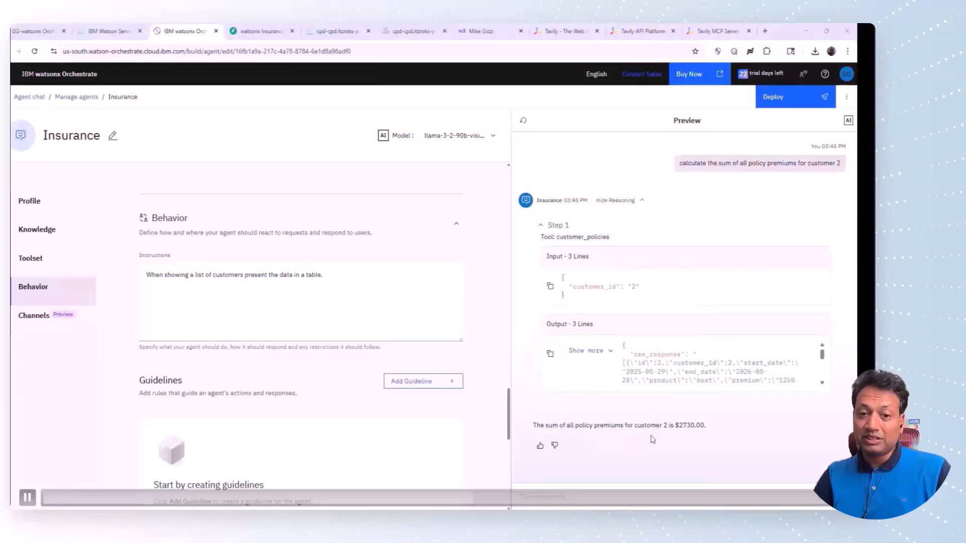
left_click_drag(656, 425, 707, 427)
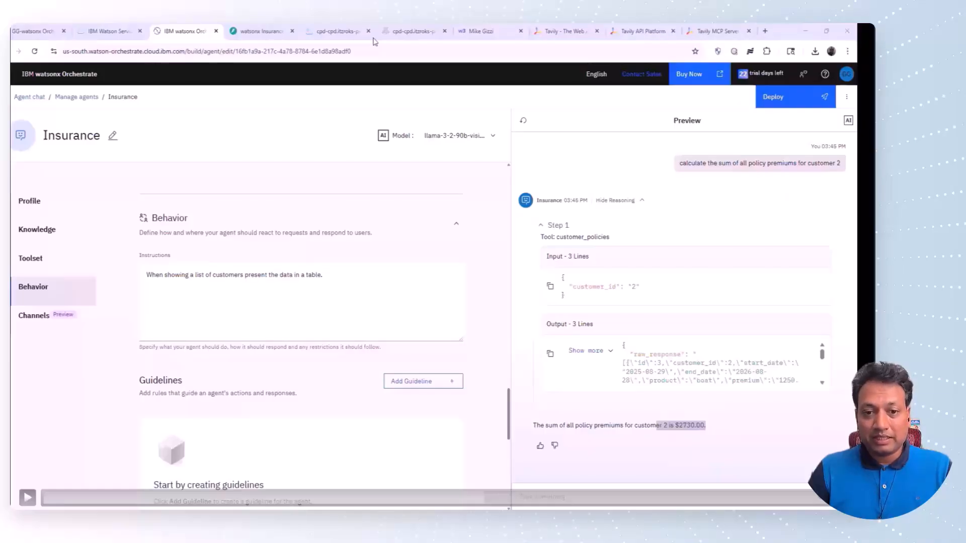
Start importing a tool from a file into the agent's toolset and upload the insurance-services OpenAPI file
left_click(34, 263)
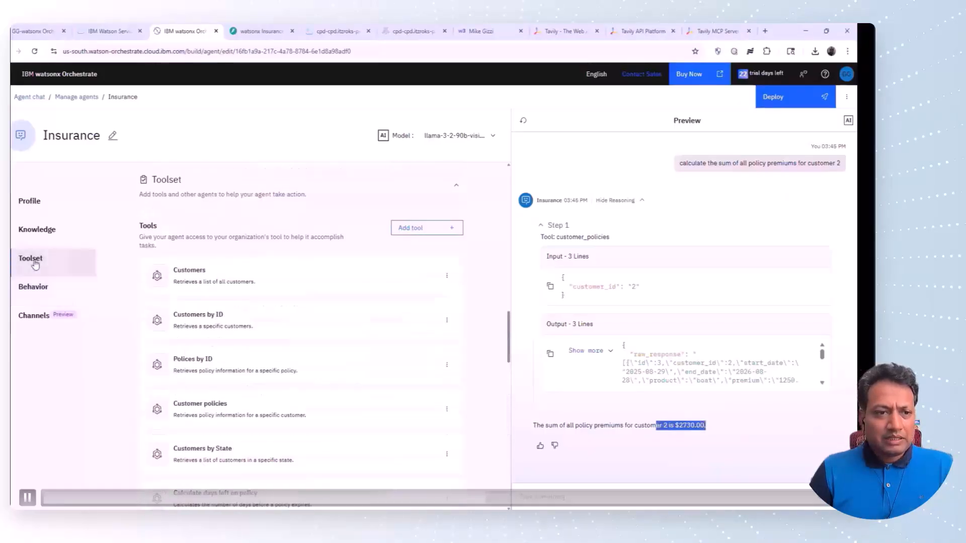
left_click(427, 266)
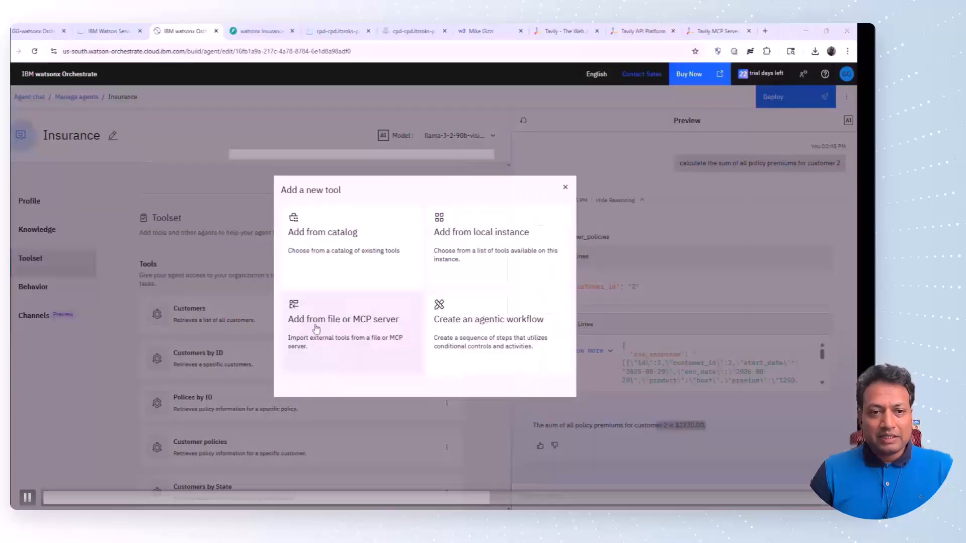
left_click(326, 336)
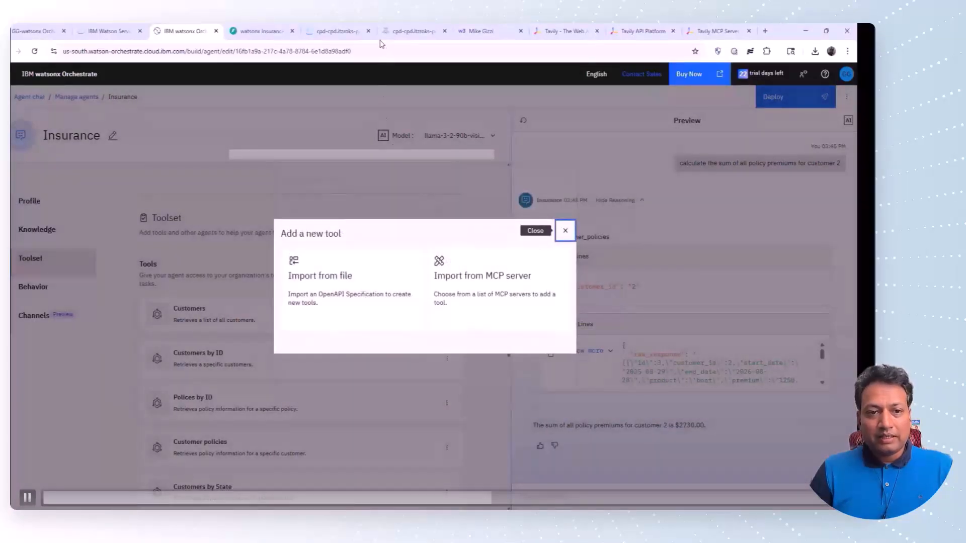
left_click(320, 286)
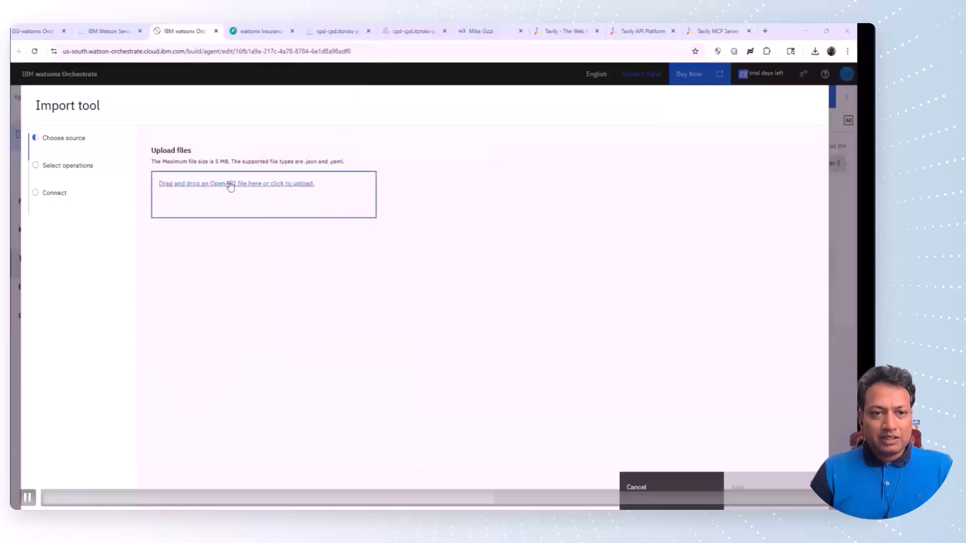
left_click(210, 186)
left_click(108, 99)
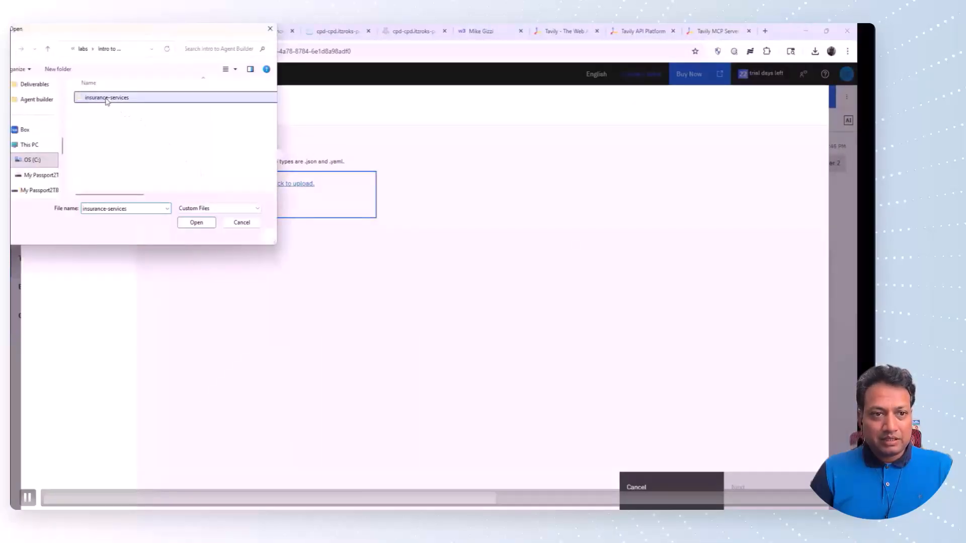
left_click(196, 222)
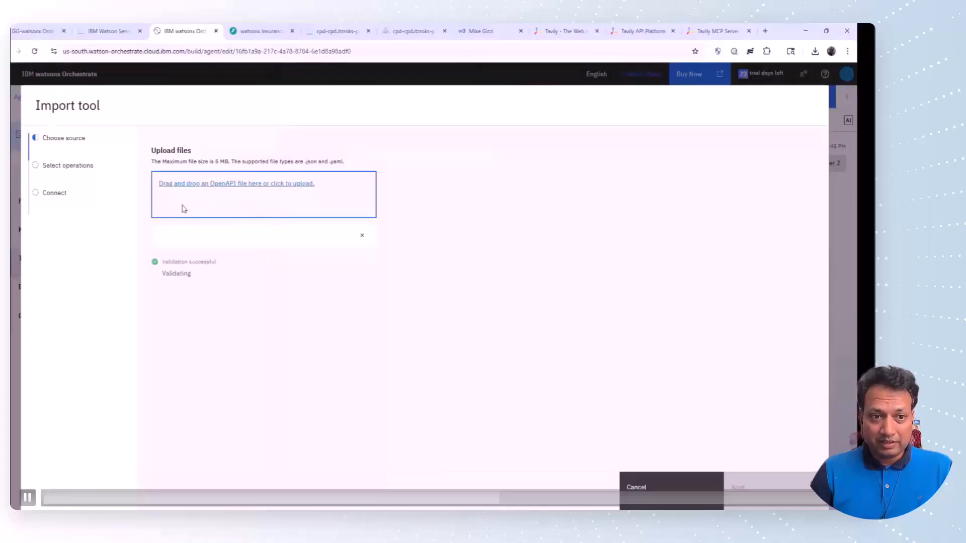
Add the Total premium operation as a tool and check the agent's tool list for it
left_click(738, 488)
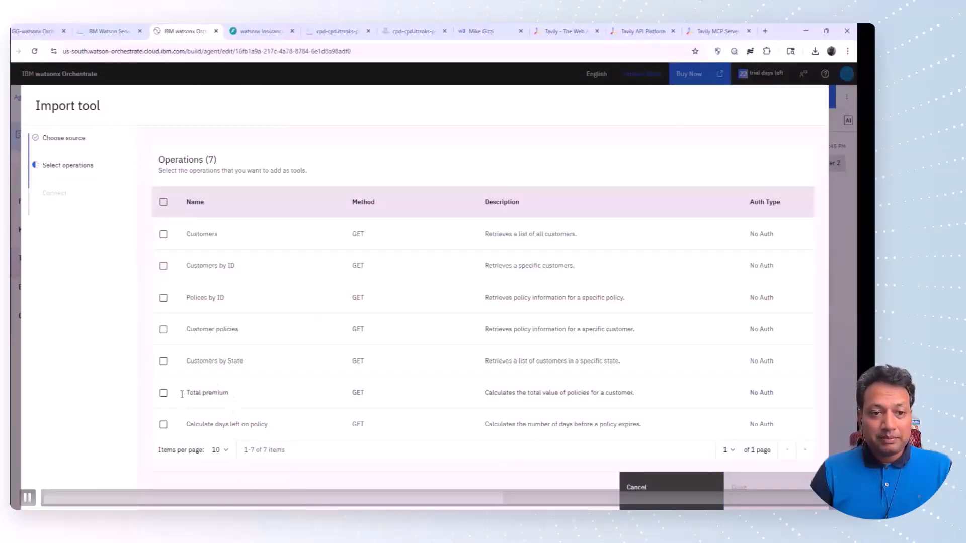
left_click(164, 395)
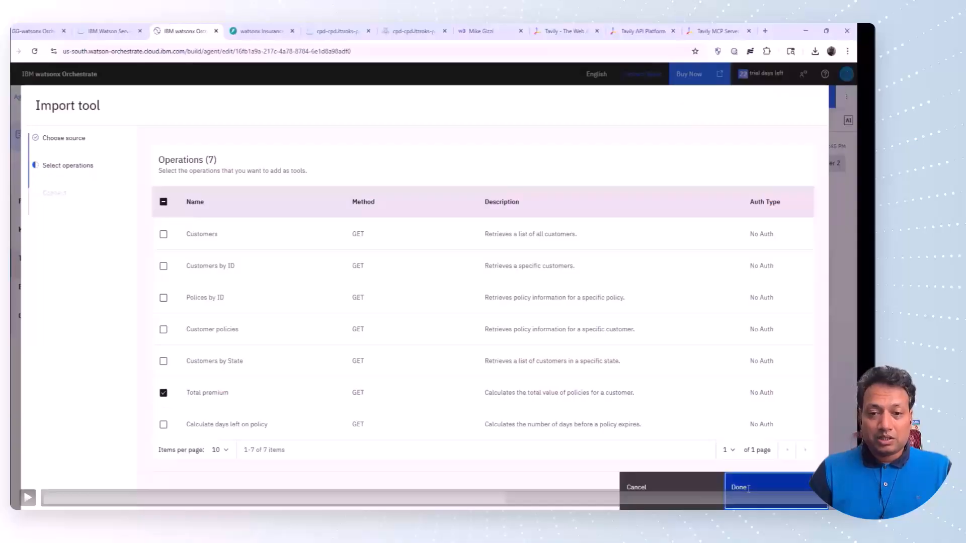
left_click(748, 488)
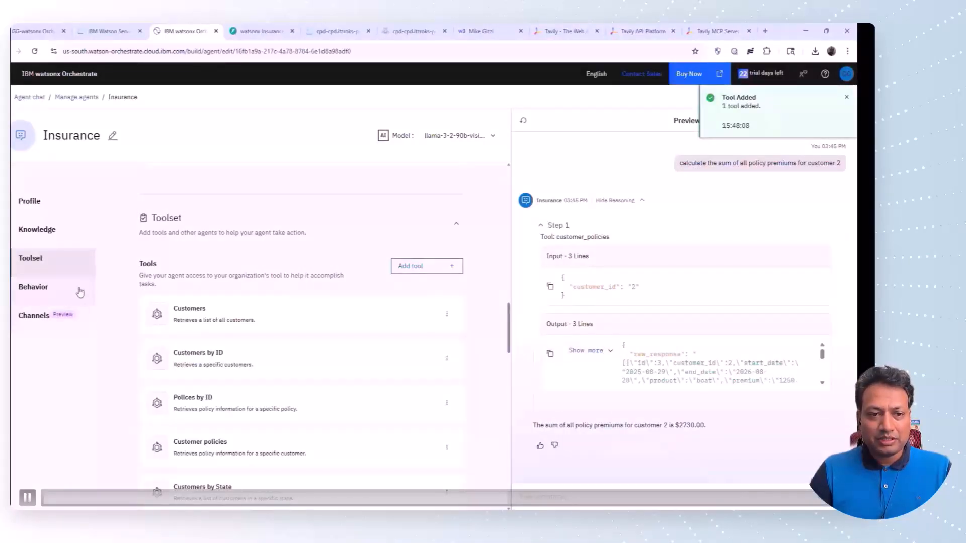
scroll(308, 367, "down", 2)
scroll(307, 367, "down", 1)
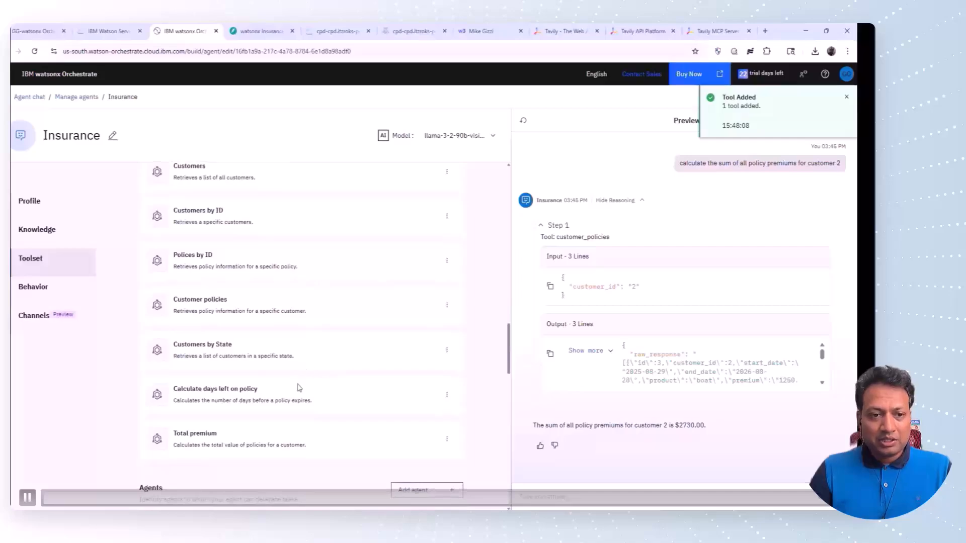
scroll(298, 388, "down", 1)
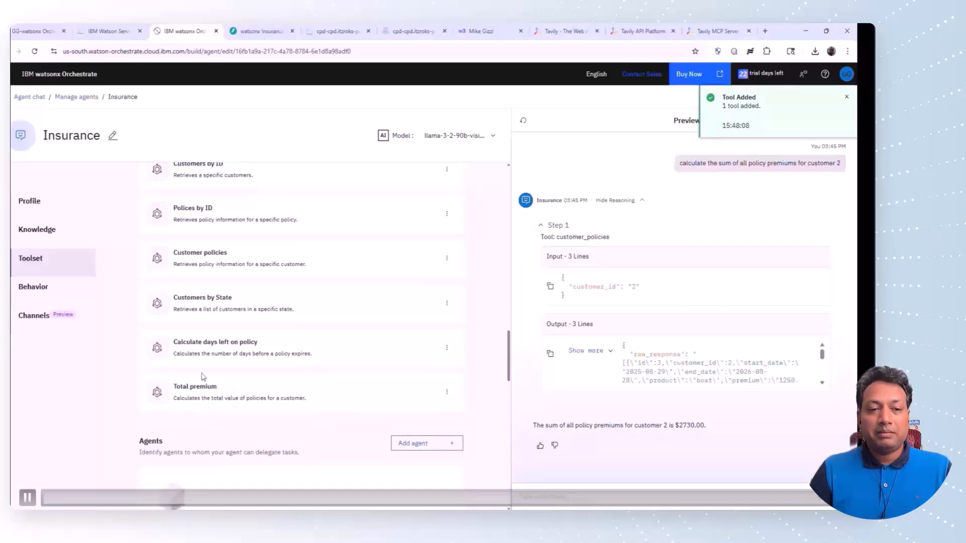
Replace the agent's behavior instructions with "When asked to calculate the total value of all policies for a customer always use the "Total premium" tool."
left_click(28, 290)
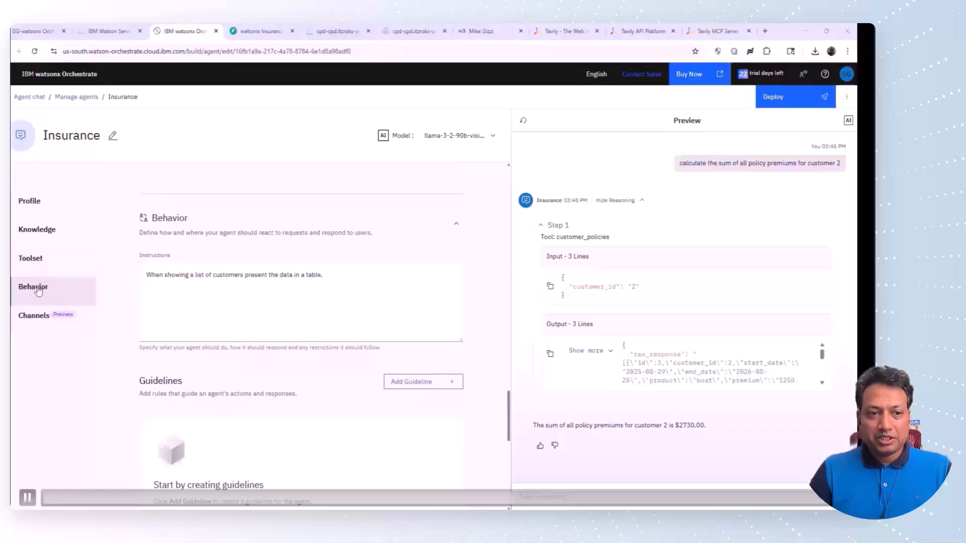
scroll(352, 256, "down", 1)
left_click(367, 247)
left_click_drag(326, 229, 110, 233)
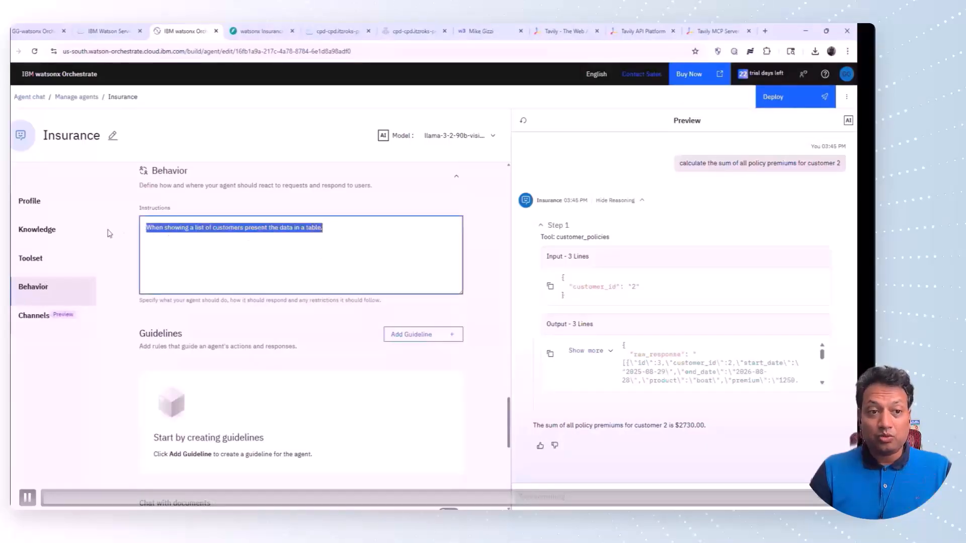
type("When asked to calculate the total value of all policies for a customer always use the \"Total premium\" tool.")
left_click(27, 498)
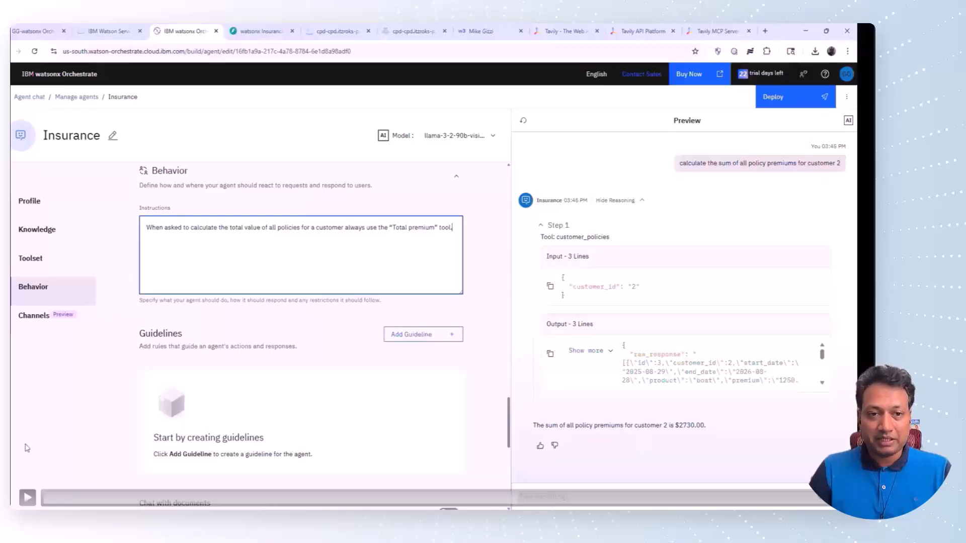
Ask a fresh preview chat "calculate the sum of all policy premiums for customer 2" and inspect the tool output in its reasoning step
left_click(27, 497)
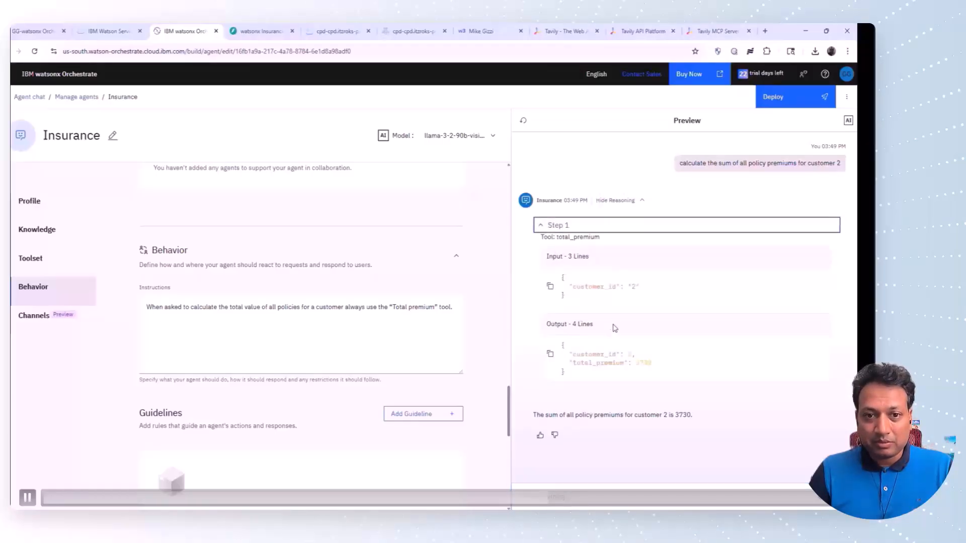
key("space")
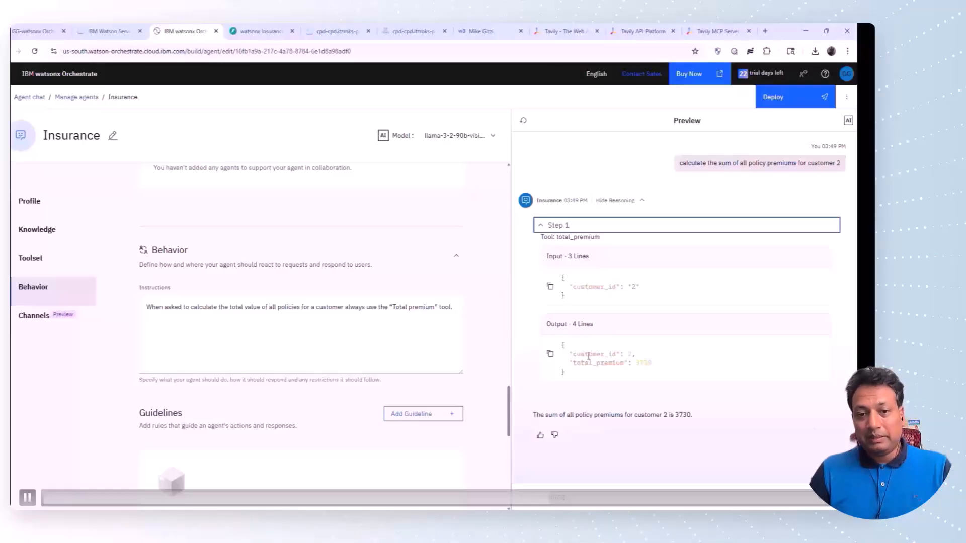
left_click_drag(654, 362, 565, 359)
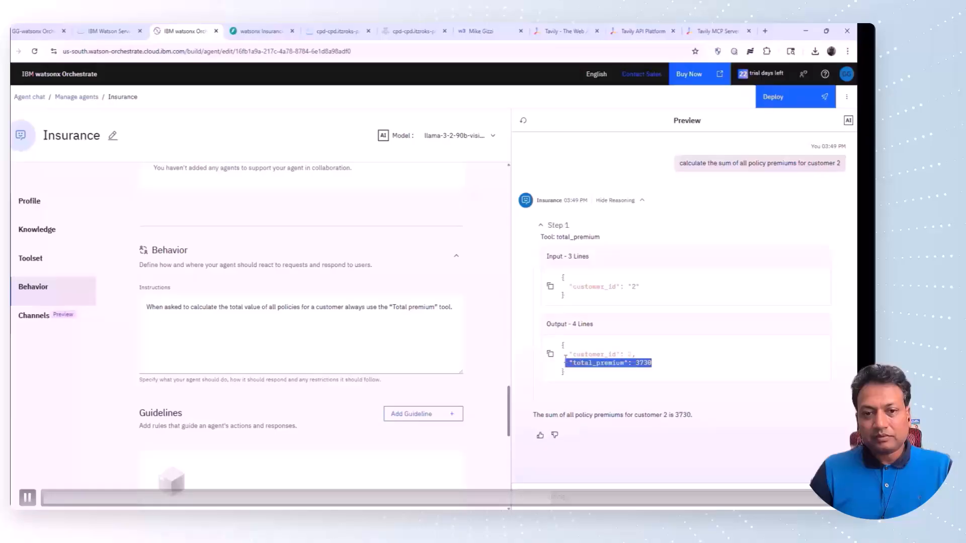
left_click(638, 201)
left_click_drag(692, 214, 636, 215)
Reset the preview chat and ask the agent "show me my customers from Texas"
left_click(523, 120)
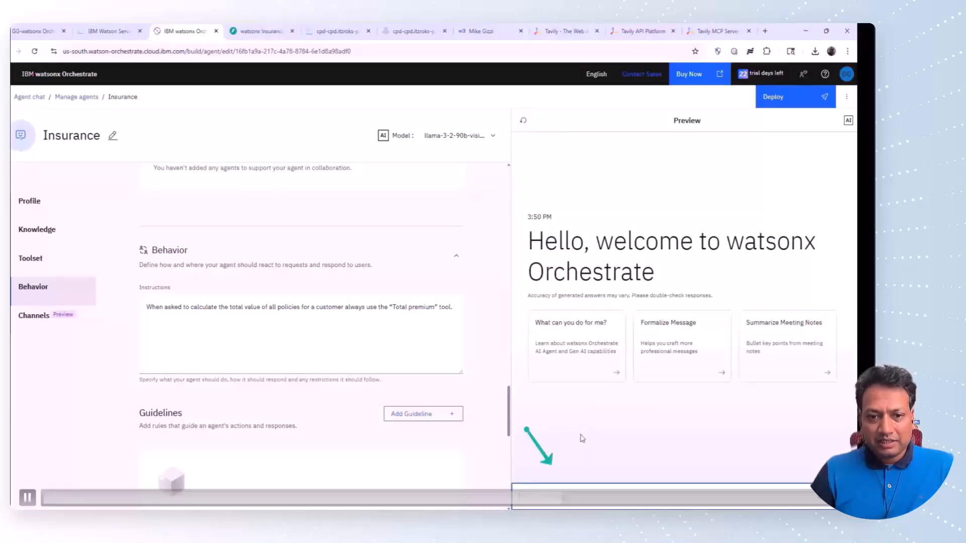
type("show me my customers from Texas")
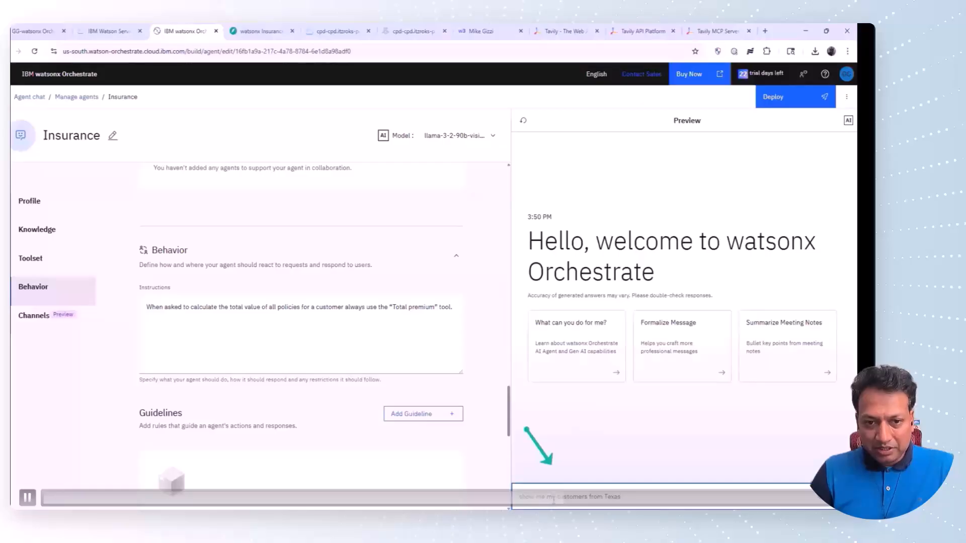
key("Return")
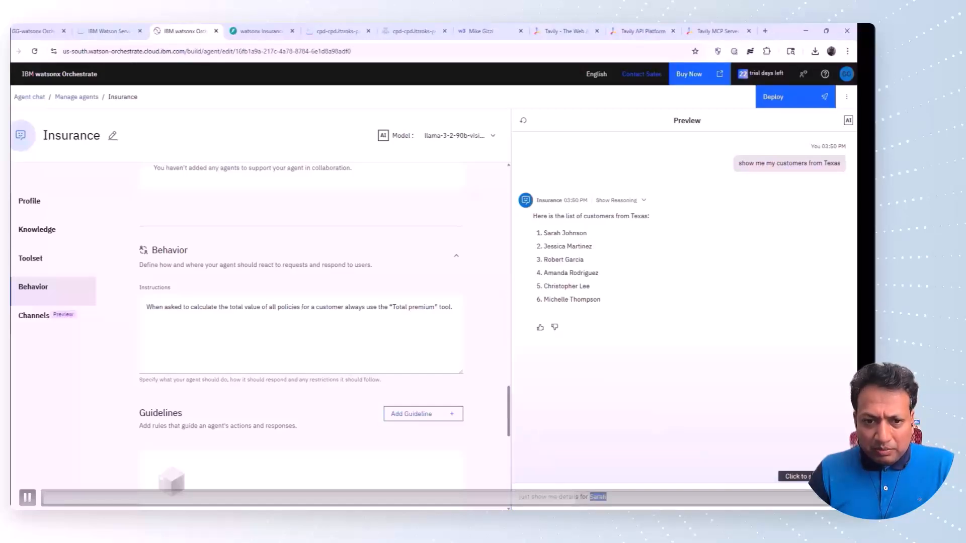
Ask for only the first listed Texas customer's details and inspect the tool call in the reply's reasoning step
left_click(844, 497)
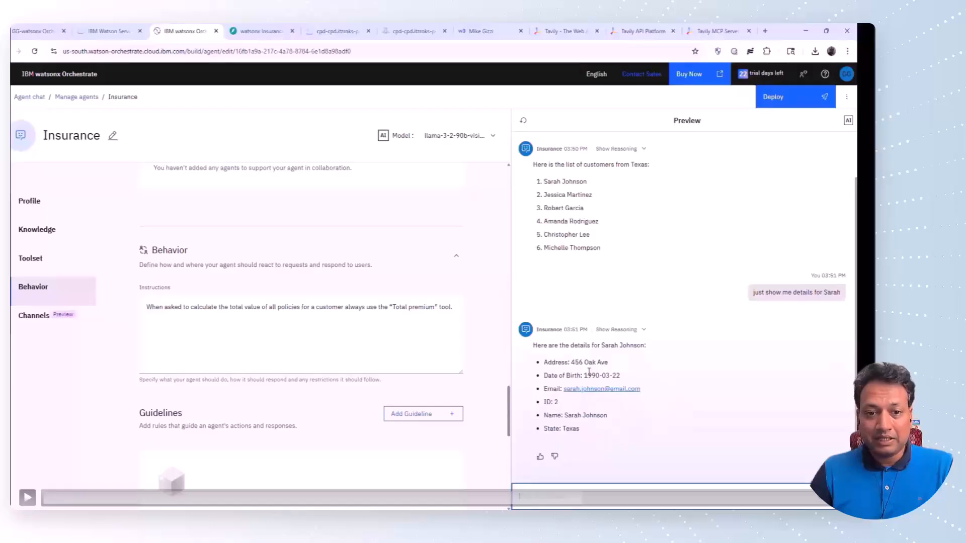
left_click(642, 331)
left_click(544, 325)
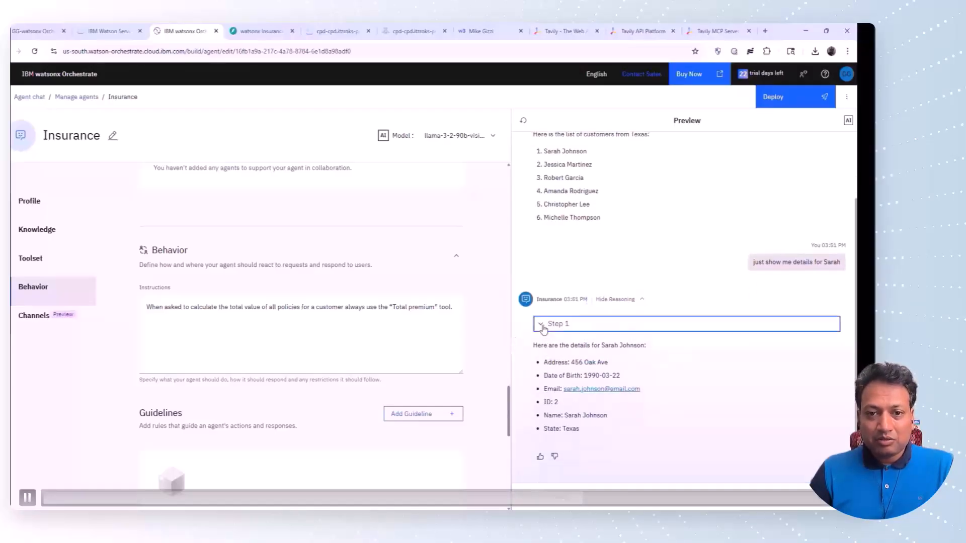
scroll(642, 384, "down", 1)
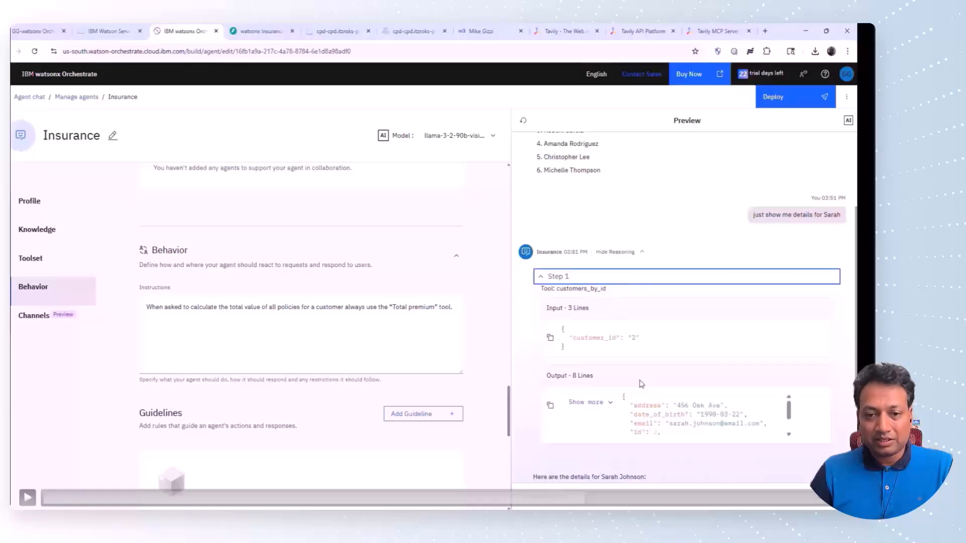
Ask for that customer's policies ending within the next 30 days and inspect the inputs and outputs of the reply's reasoning steps
key("space")
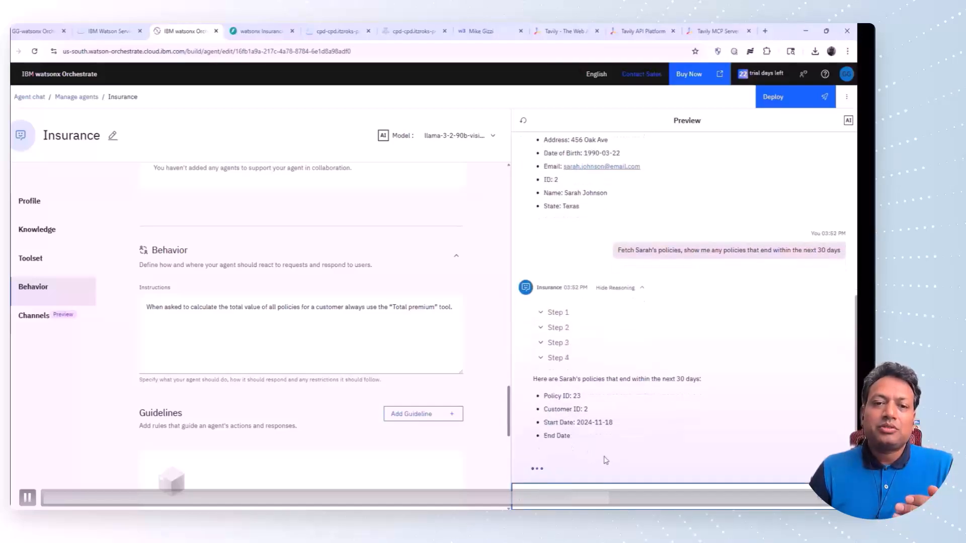
left_click(581, 452)
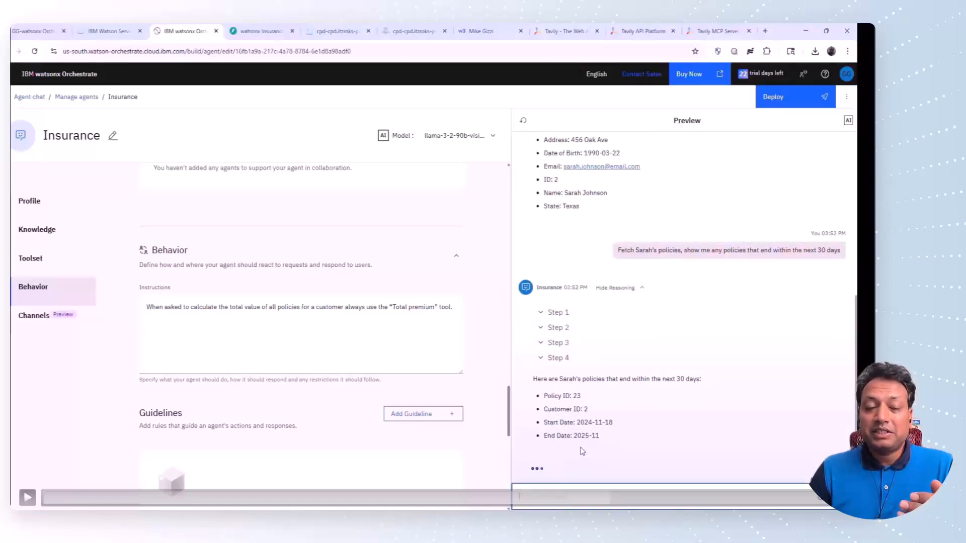
left_click(581, 452)
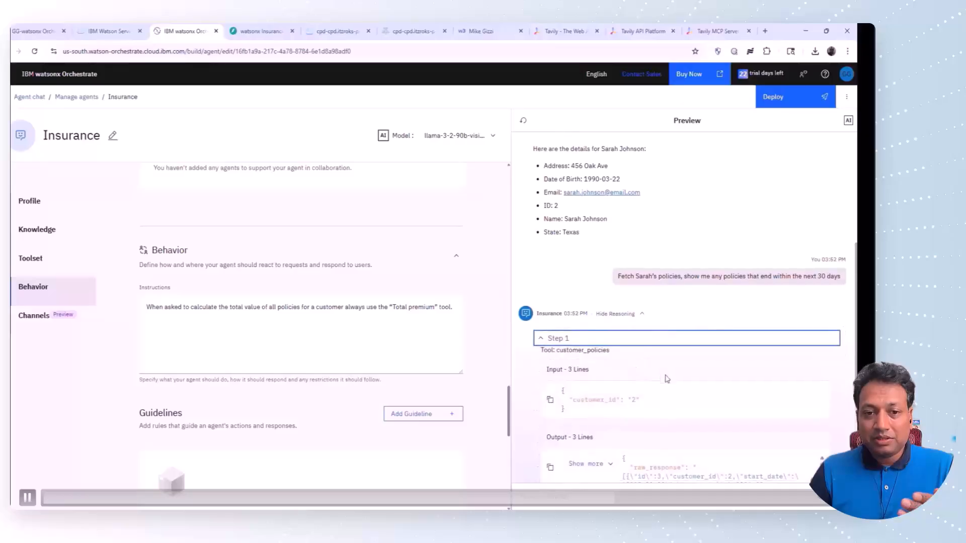
left_click(630, 351)
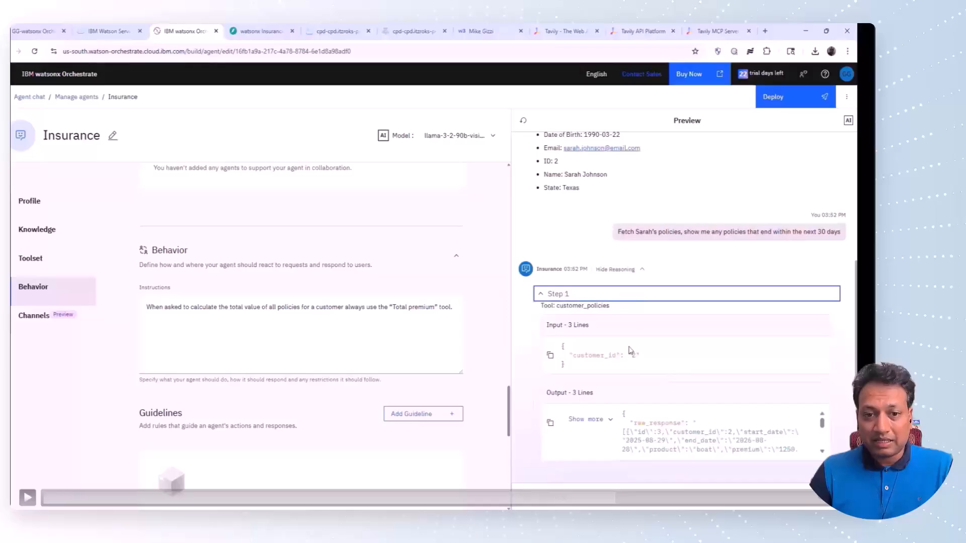
key("space")
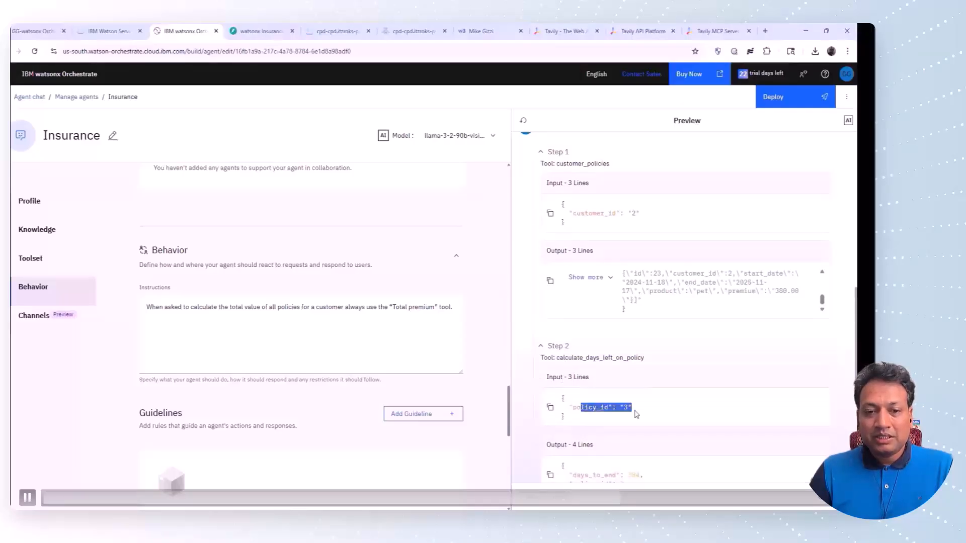
left_click(591, 382)
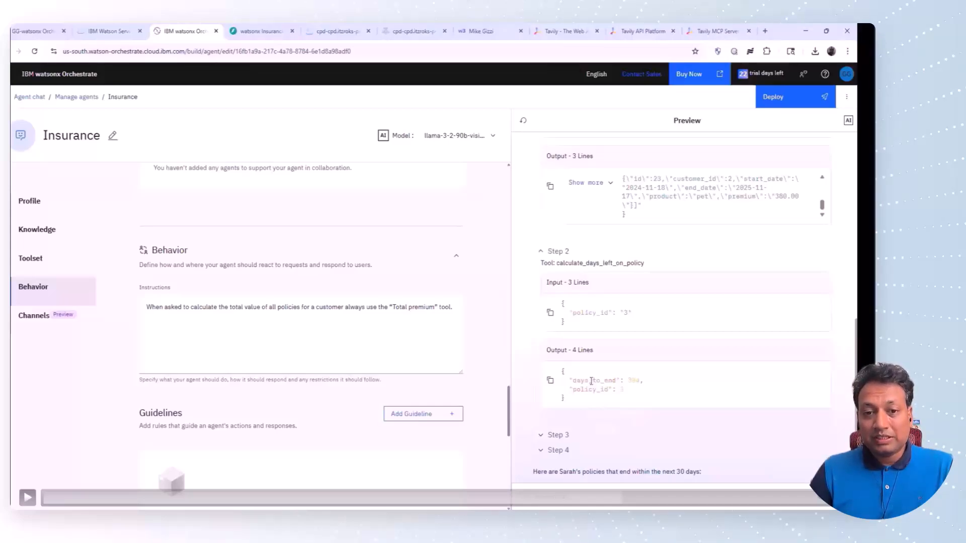
left_click(591, 381)
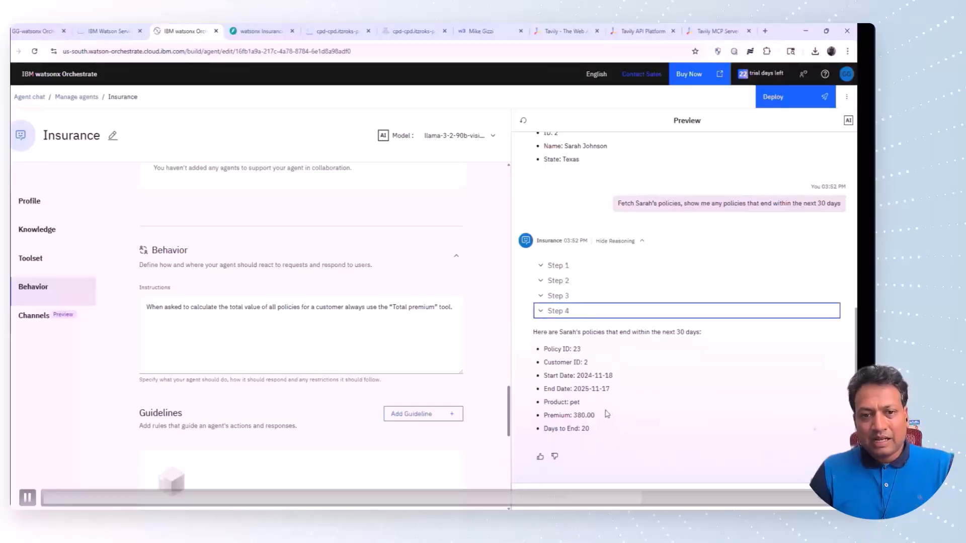
Review the expiring policy in the reply against the customer policies and days-left tool calls in reasoning steps 1 to 4
key("space")
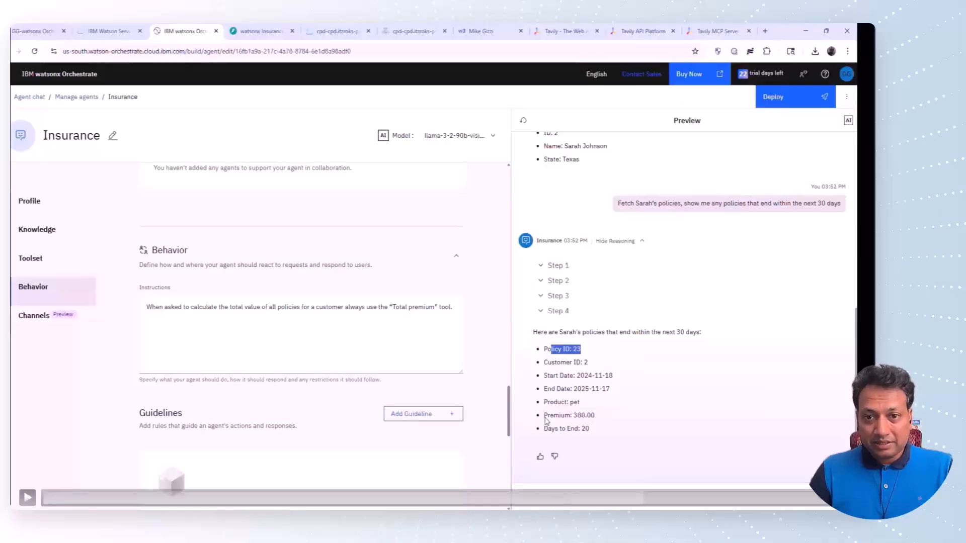
key("space")
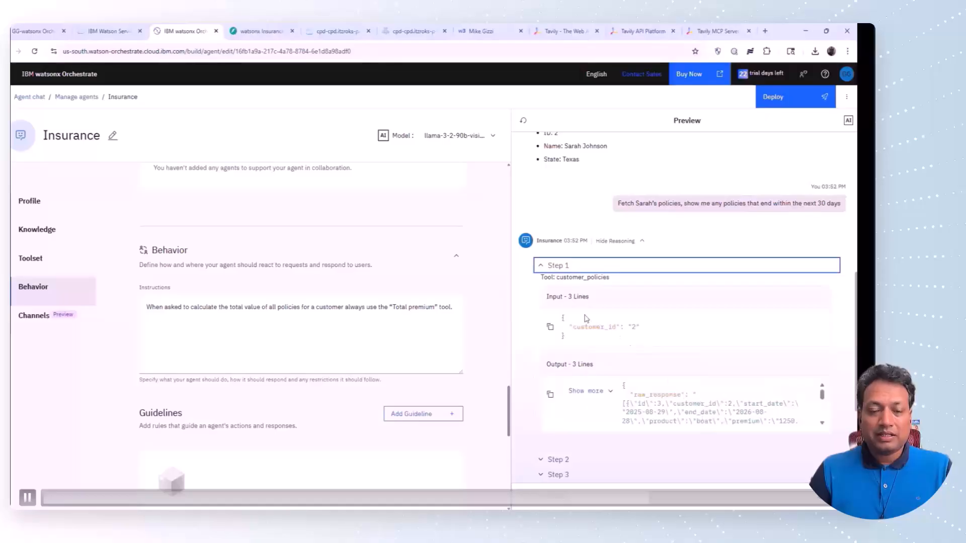
left_click(537, 267)
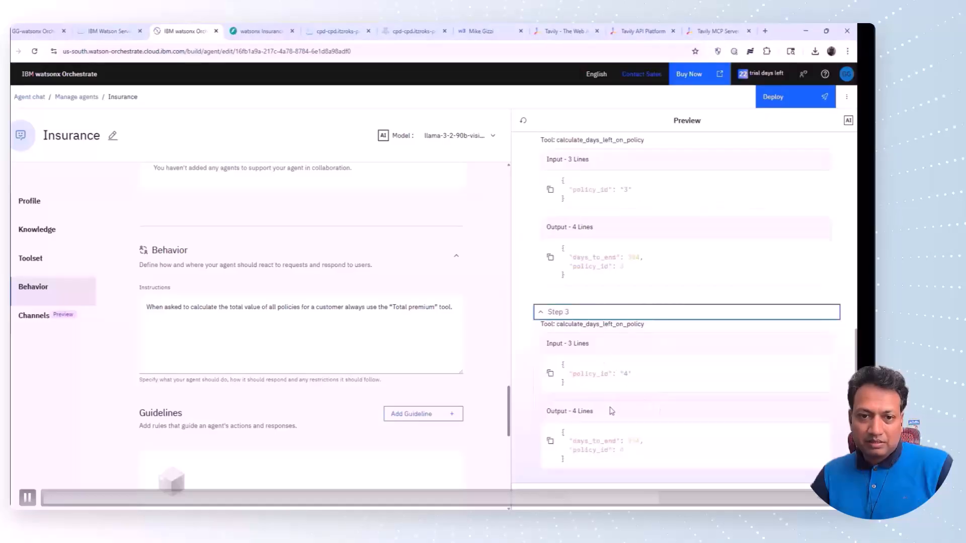
scroll(610, 407, "down", 3)
left_click(541, 355)
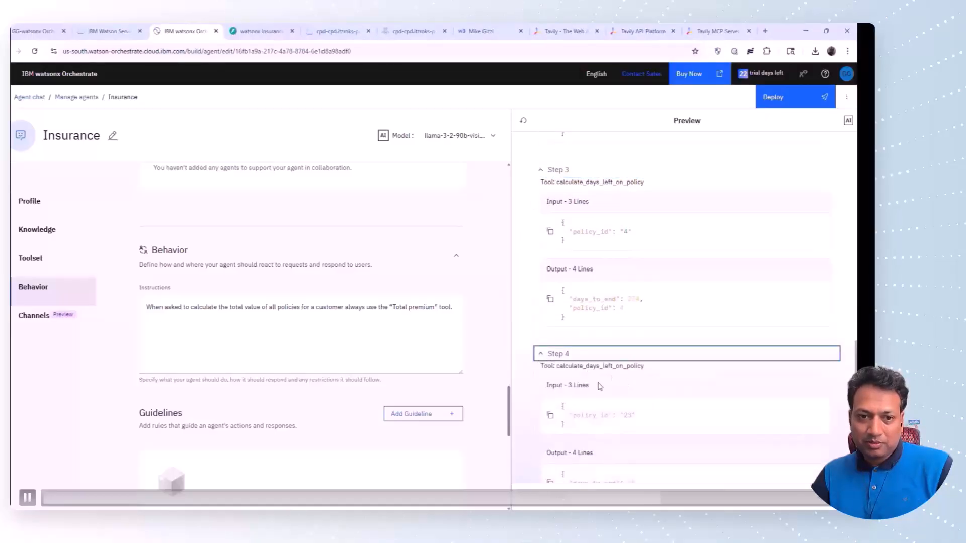
scroll(629, 403, "down", 3)
scroll(633, 394, "up", 10)
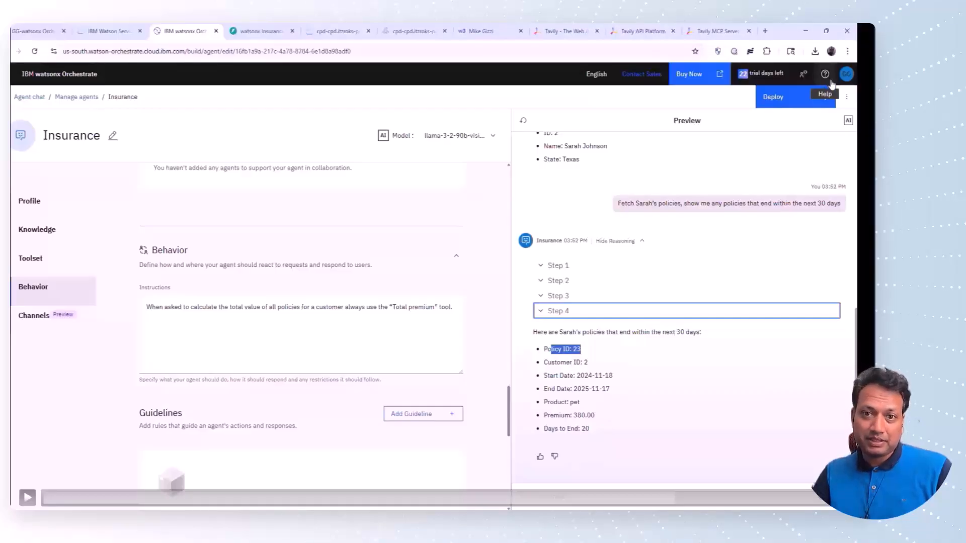
Review the pre-deployment summary and deploy the Insurance agent
left_click(790, 99)
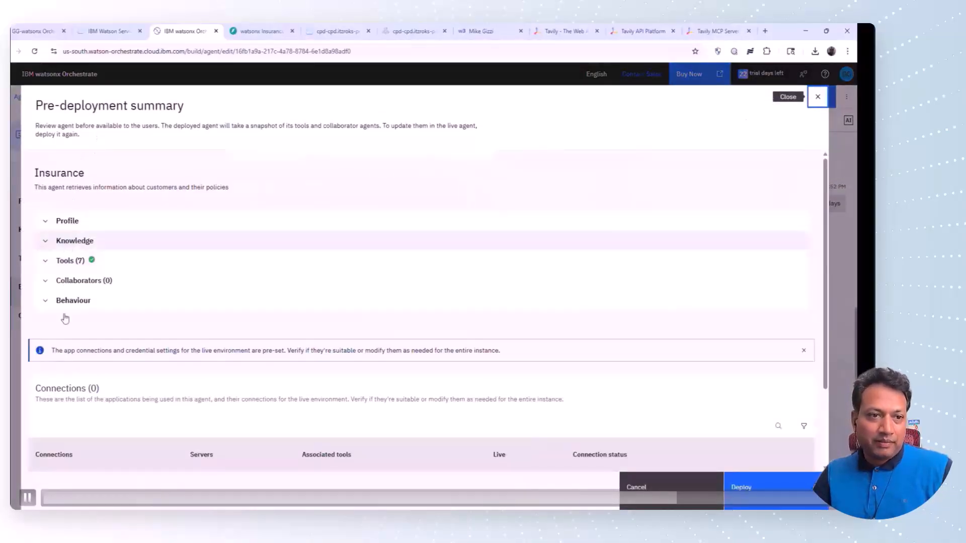
key("space")
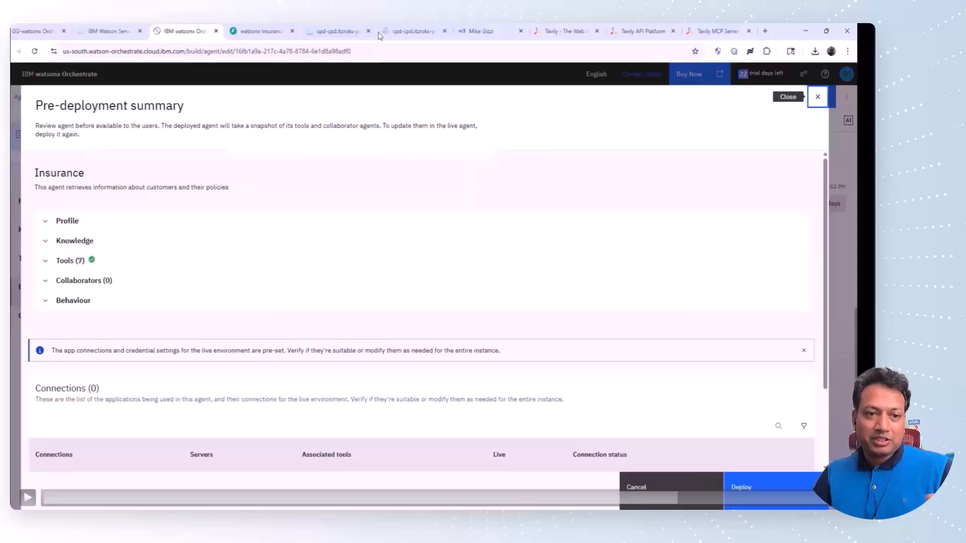
key("space")
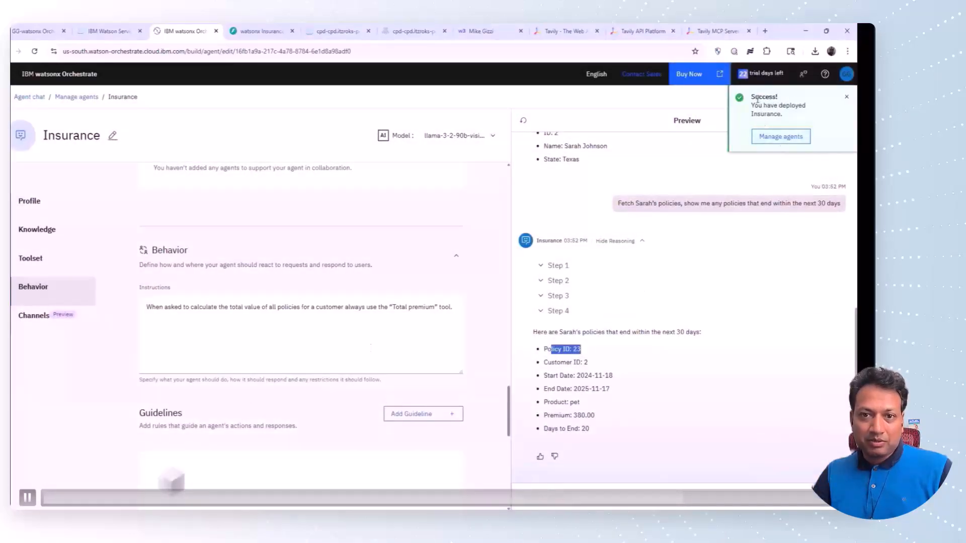
key("space")
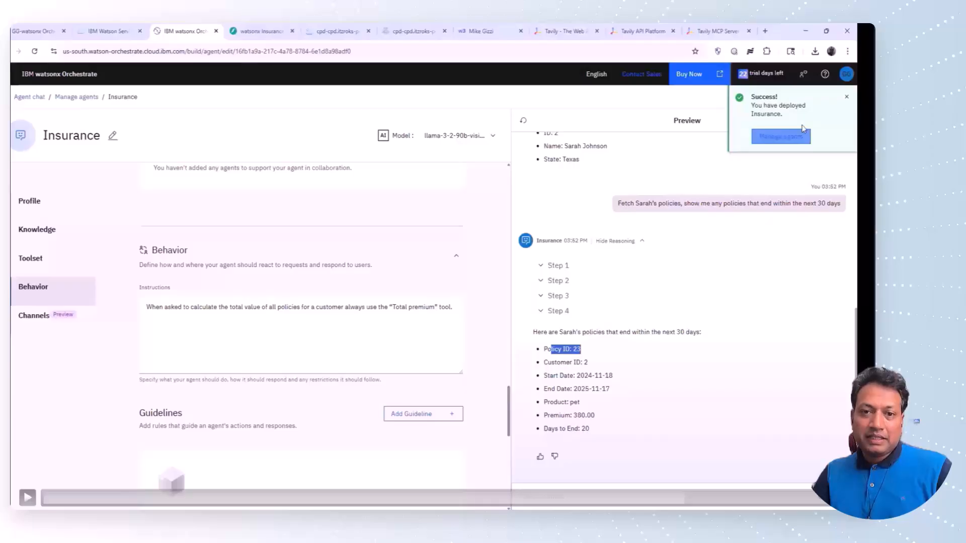
key("space")
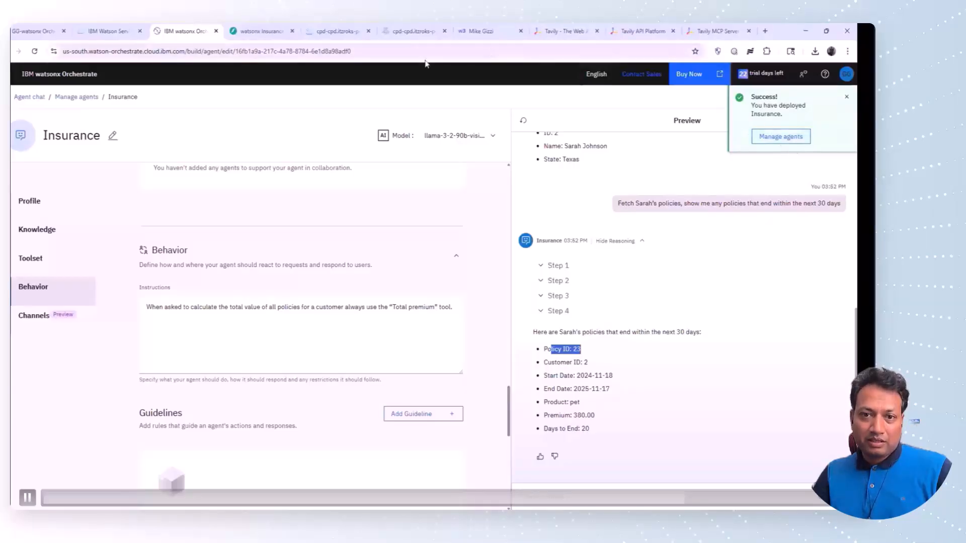
key("space")
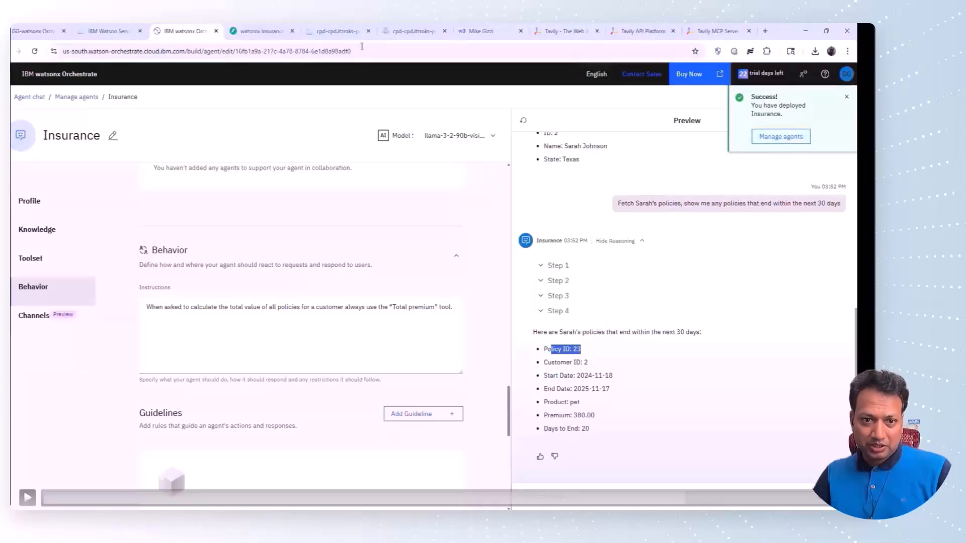
Choose the Insurance agent in the main chat and ask "Show me the policies for customer 2, just display the policy id, product and premium"
key("space")
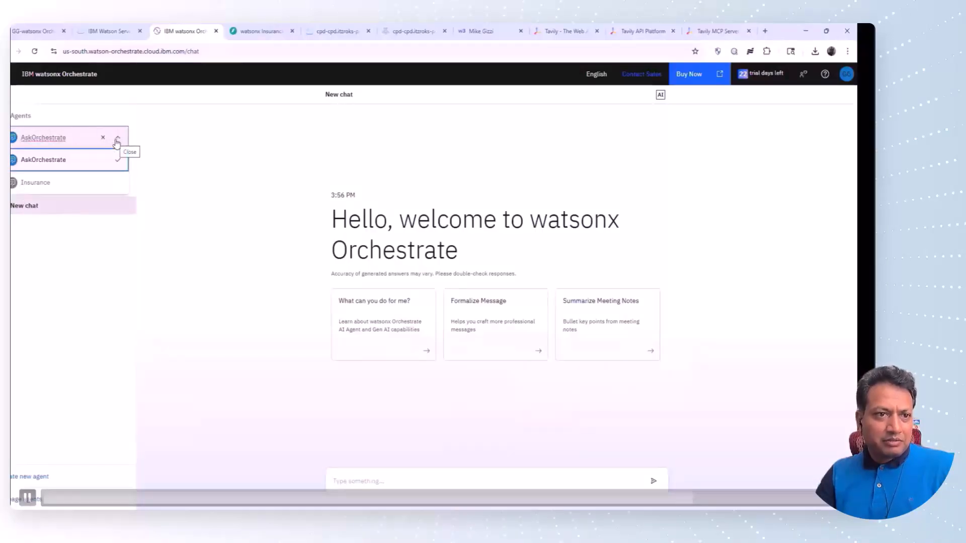
left_click(49, 188)
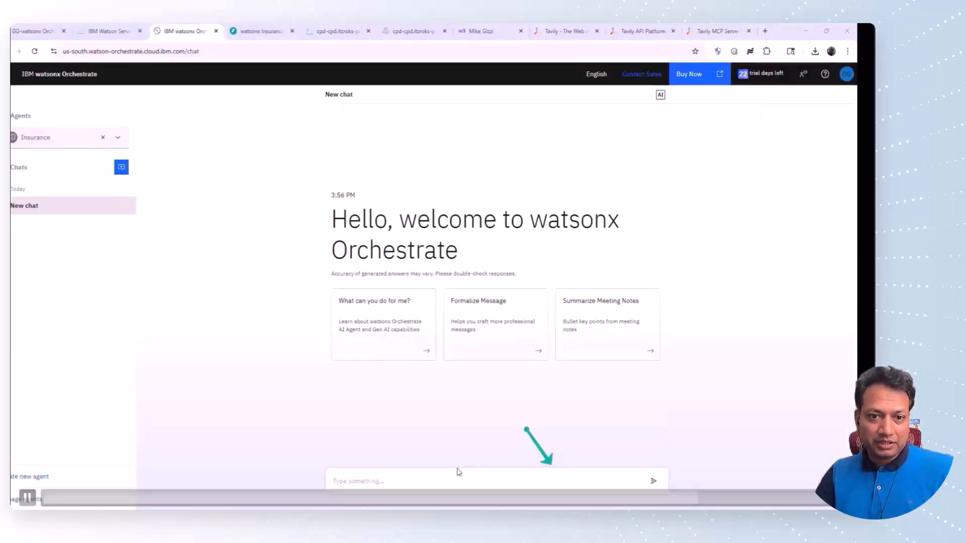
left_click(426, 477)
type("Show me the policies for customer 2, just display the policy id, product and premium")
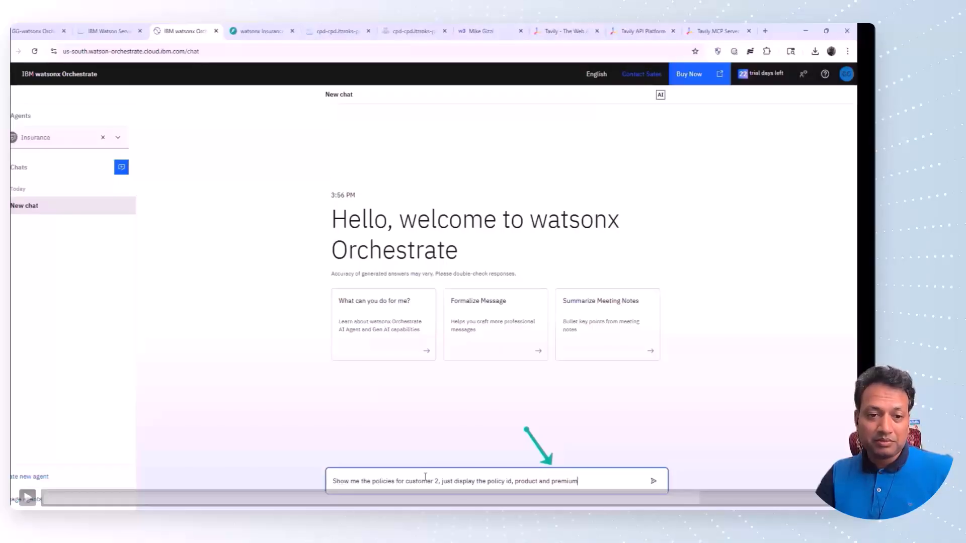
left_click_drag(369, 482, 602, 482)
left_click(606, 481)
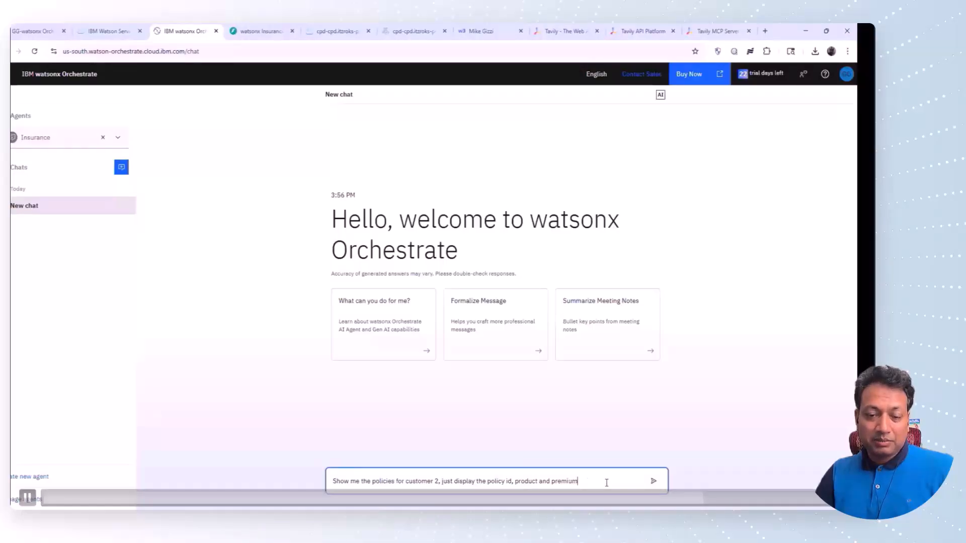
left_click(653, 480)
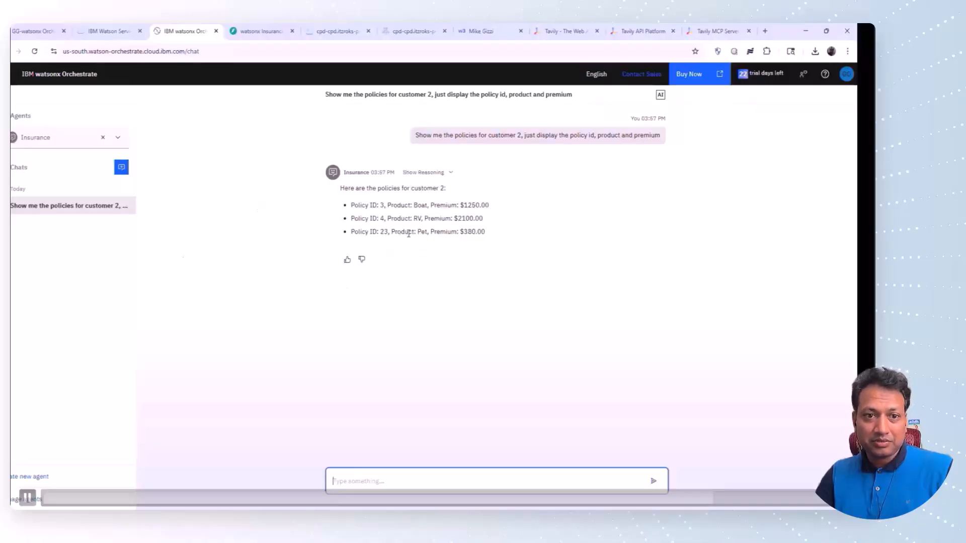
Review the listed policies for customer 2 and inspect the customer_policies tool call in the reply's reasoning step 1
left_click_drag(488, 233, 351, 205)
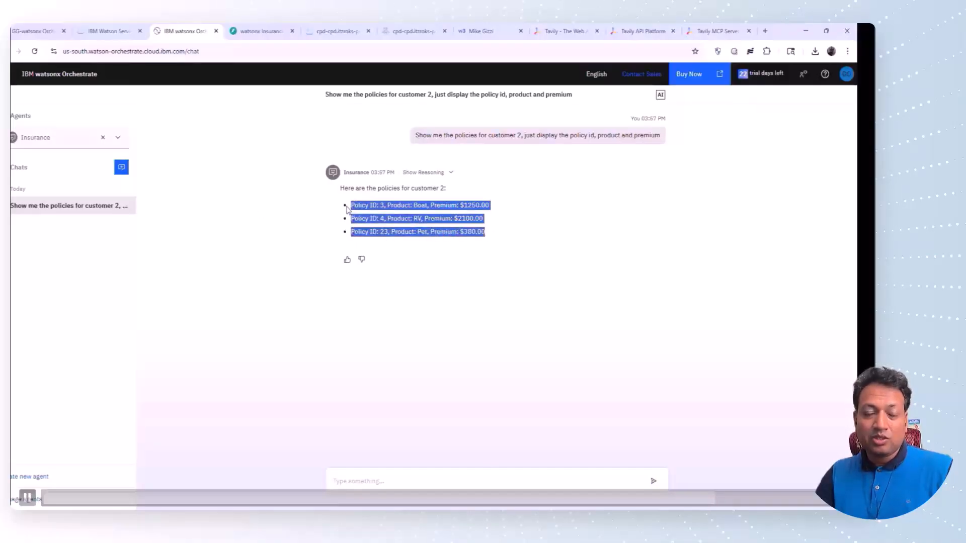
left_click(590, 222)
left_click(450, 173)
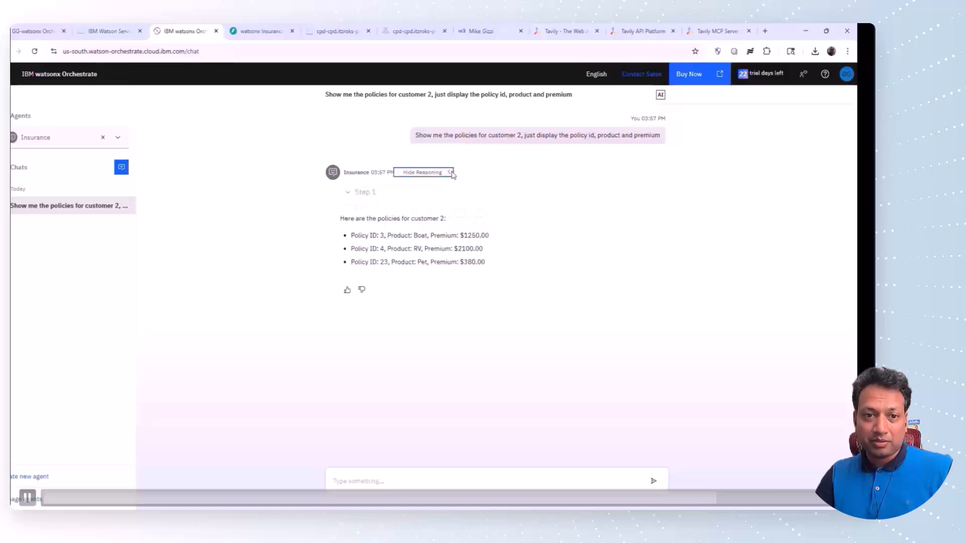
left_click(347, 197)
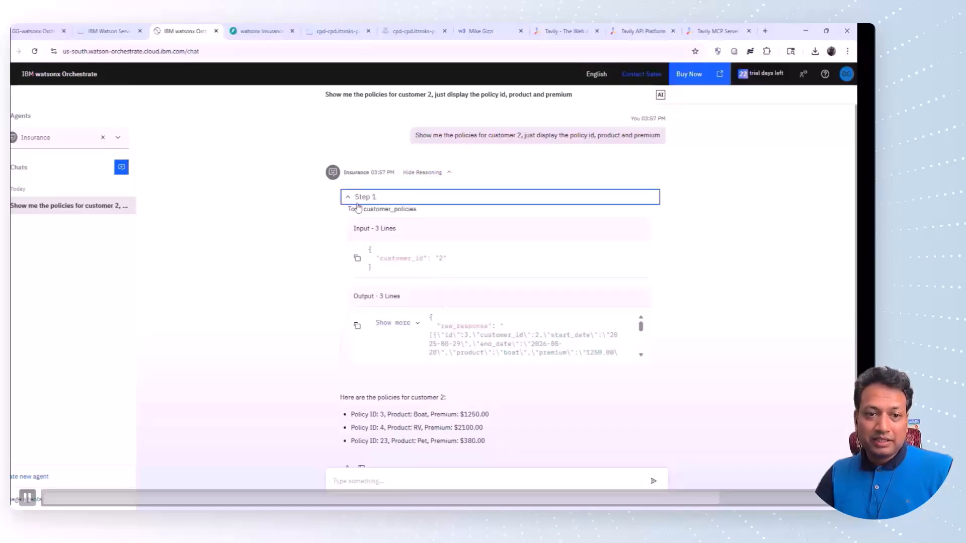
scroll(369, 265, "down", 1)
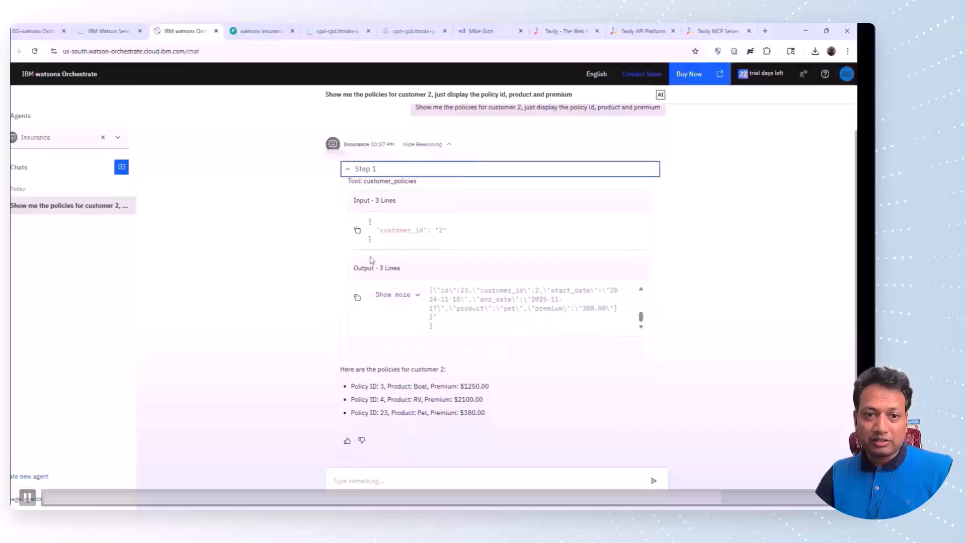
left_click(347, 169)
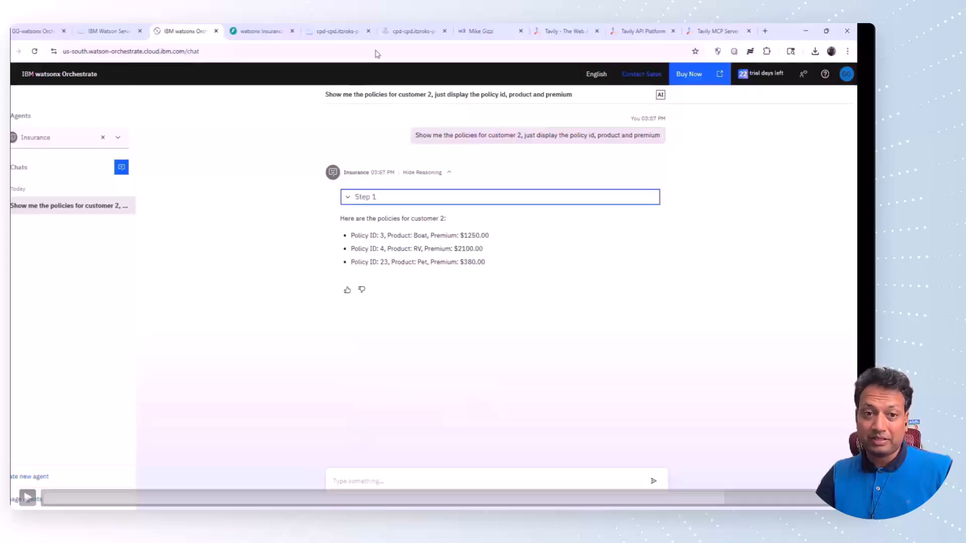
Go from the chat to the Agent Builder's list of all agents and open the full agent analytics
left_click(11, 74)
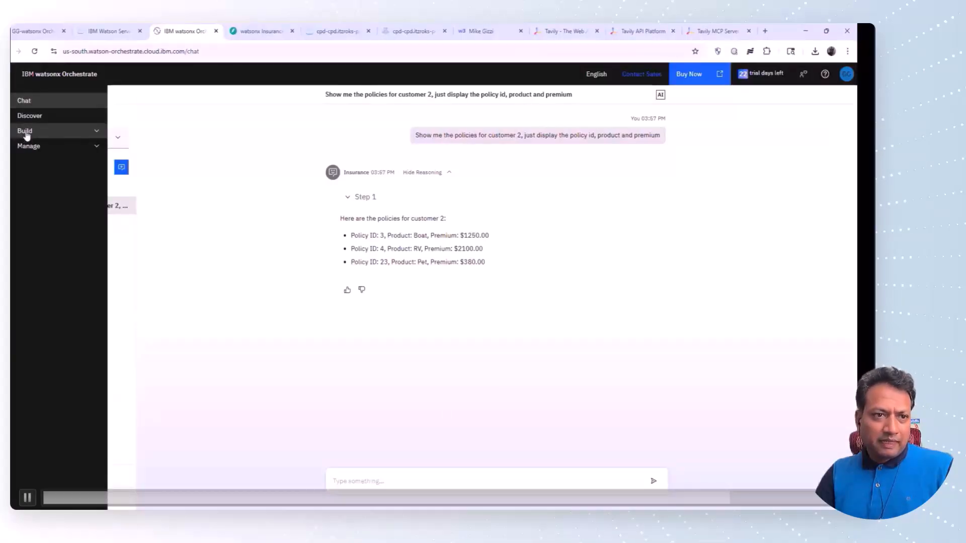
left_click(27, 133)
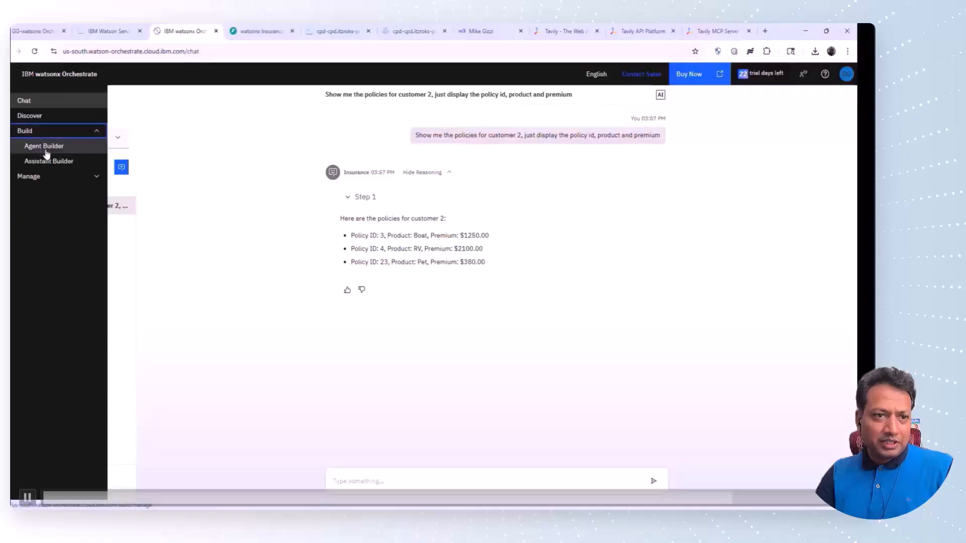
left_click(47, 151)
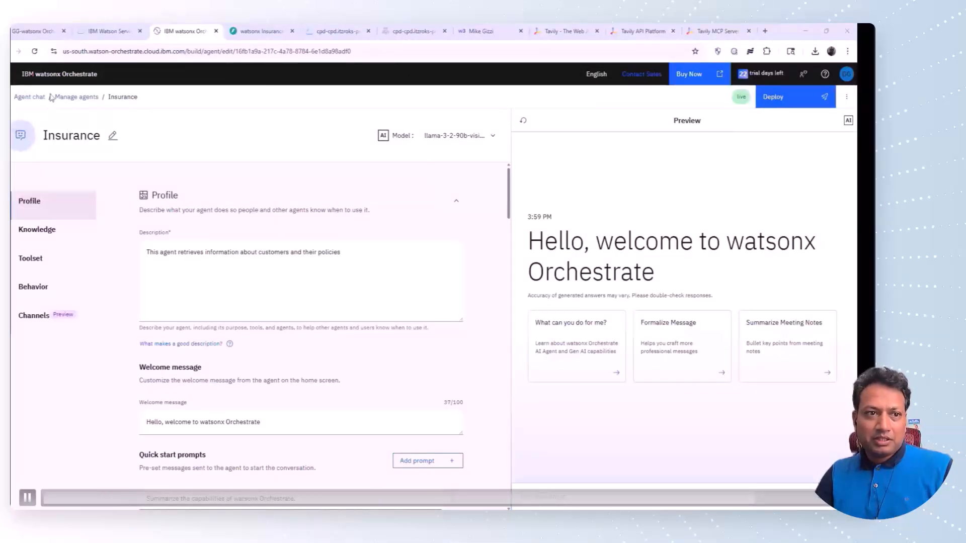
left_click(74, 99)
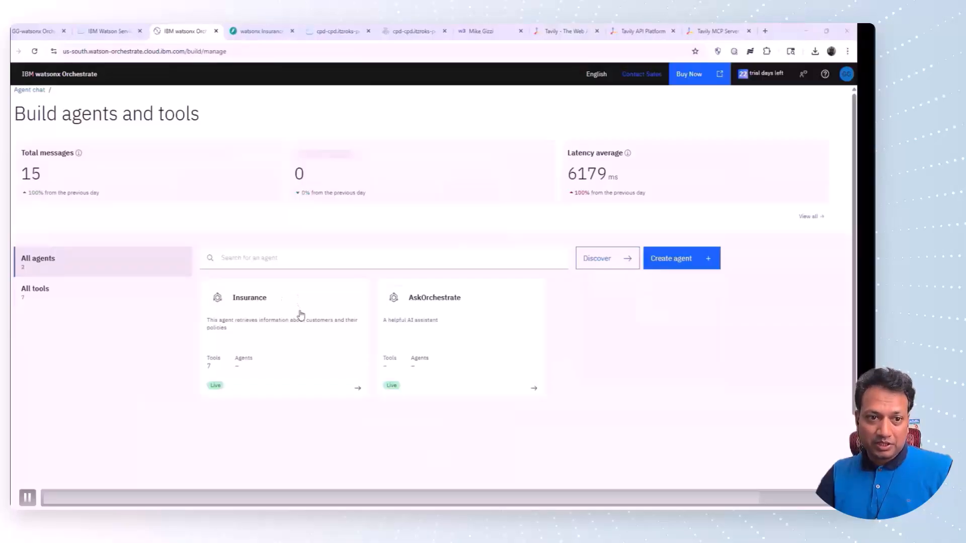
left_click(301, 258)
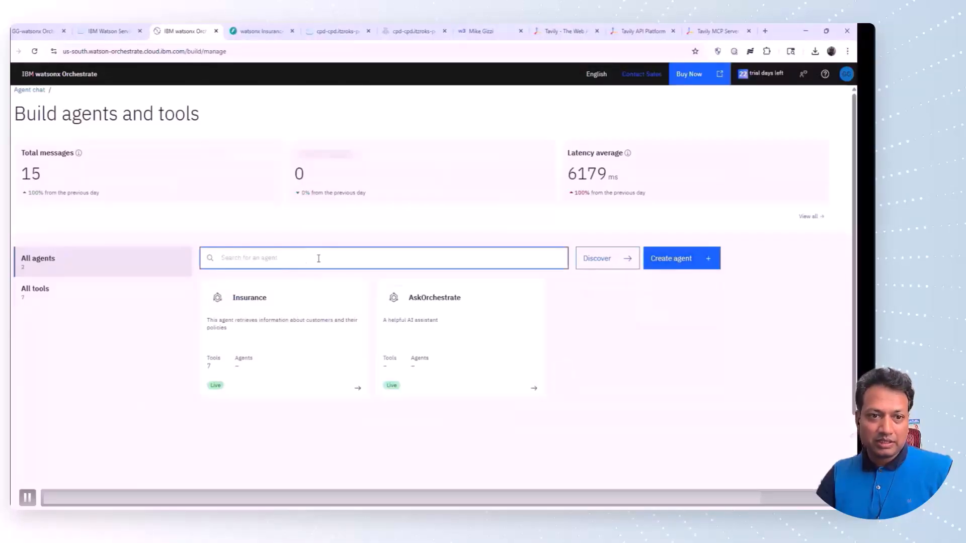
left_click(808, 218)
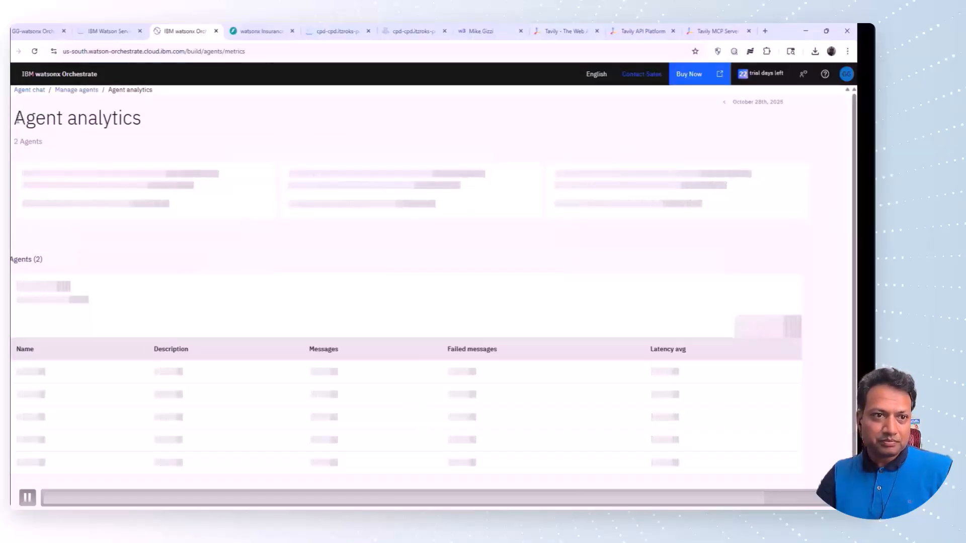
left_click_drag(17, 121, 169, 132)
left_click(217, 133)
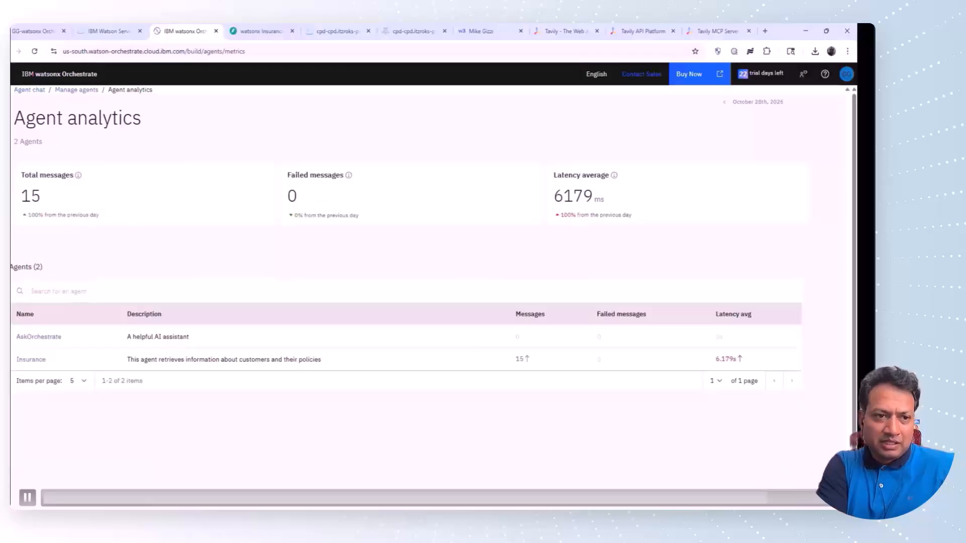
Filter the analytics by "Insurance" and open the trace detail of that agent's most recent run
left_click(99, 290)
type("Insura")
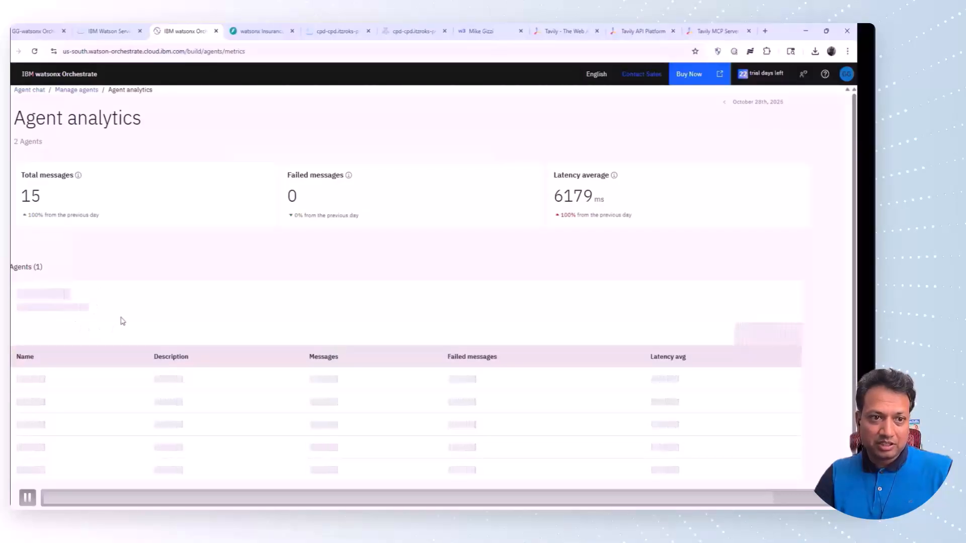
scroll(245, 308, "down", 1)
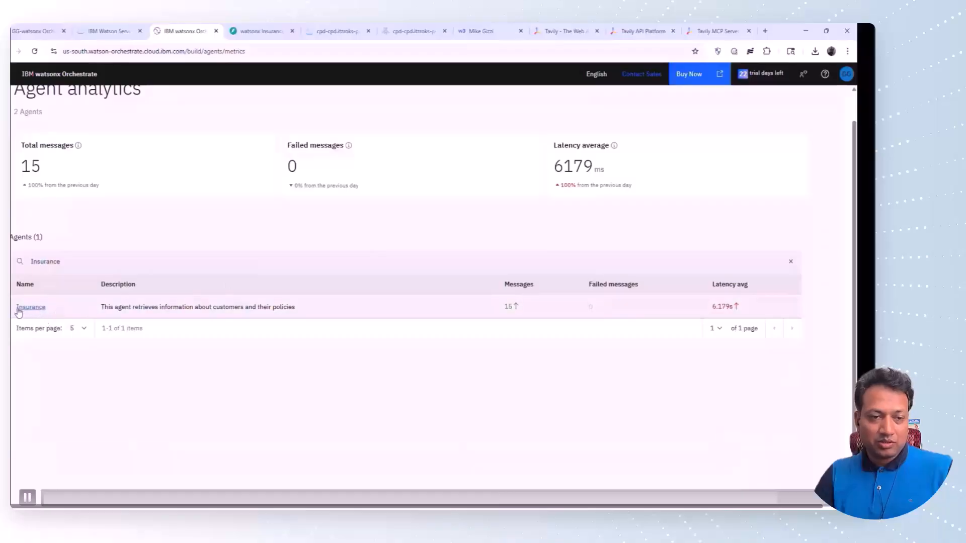
left_click(31, 307)
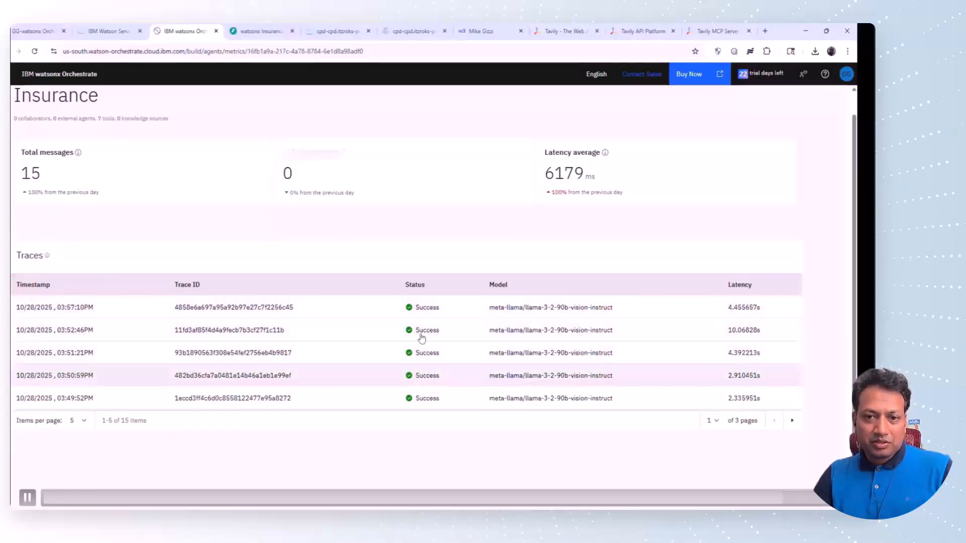
left_click(81, 309)
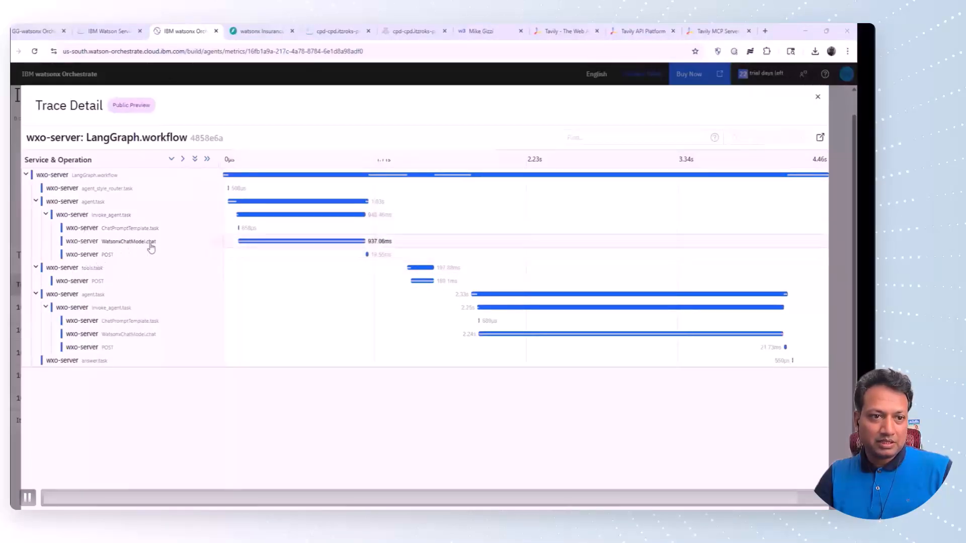
Expand the tags of the first WatsonxChatModel.chat span and examine its system prompt, user instructions and user question
left_click(122, 245)
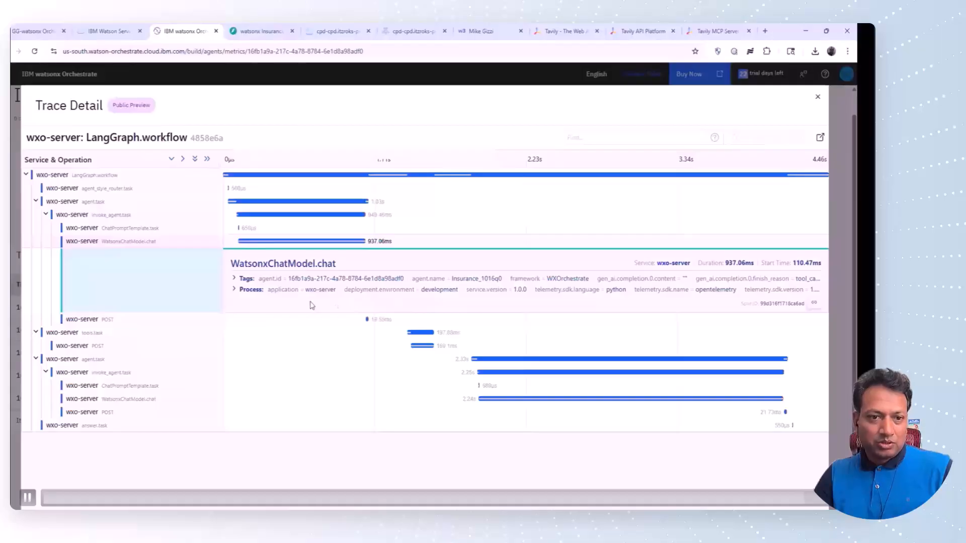
left_click(234, 280)
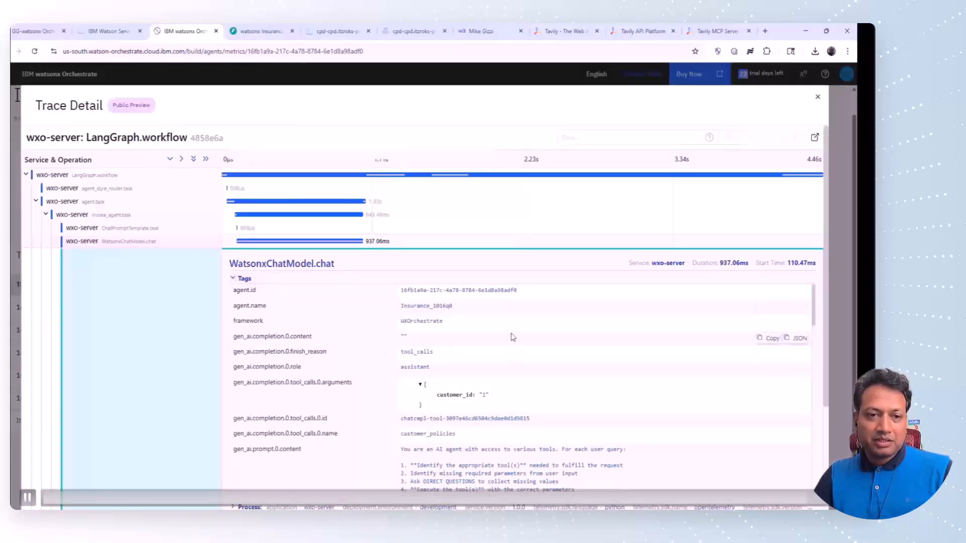
scroll(512, 335, "down", 1)
left_click_drag(401, 402, 606, 411)
scroll(607, 411, "down", 2)
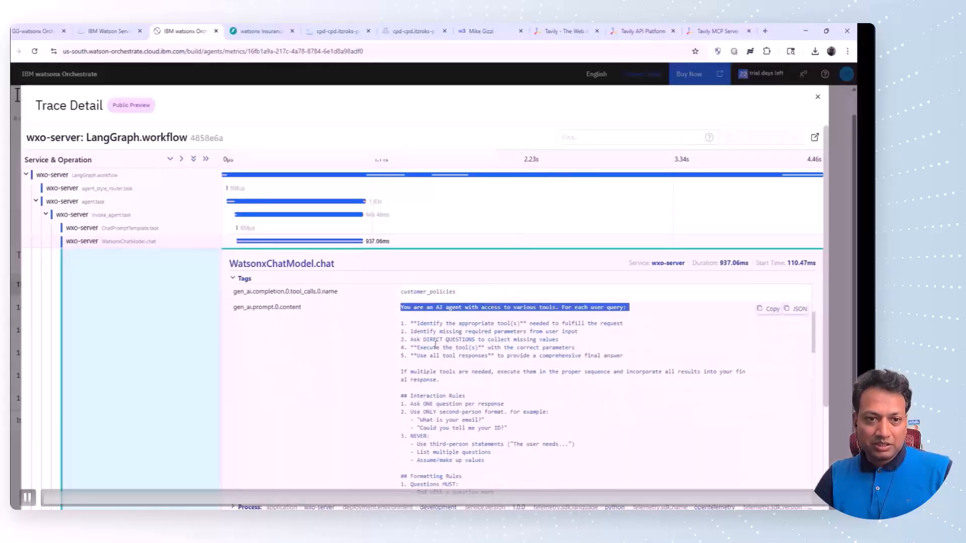
scroll(443, 393, "down", 5)
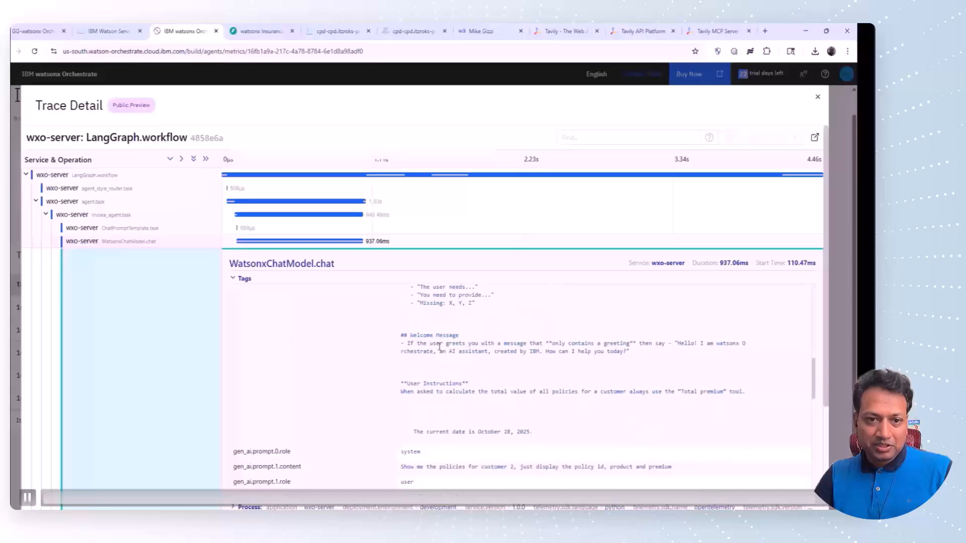
scroll(440, 347, "down", 1)
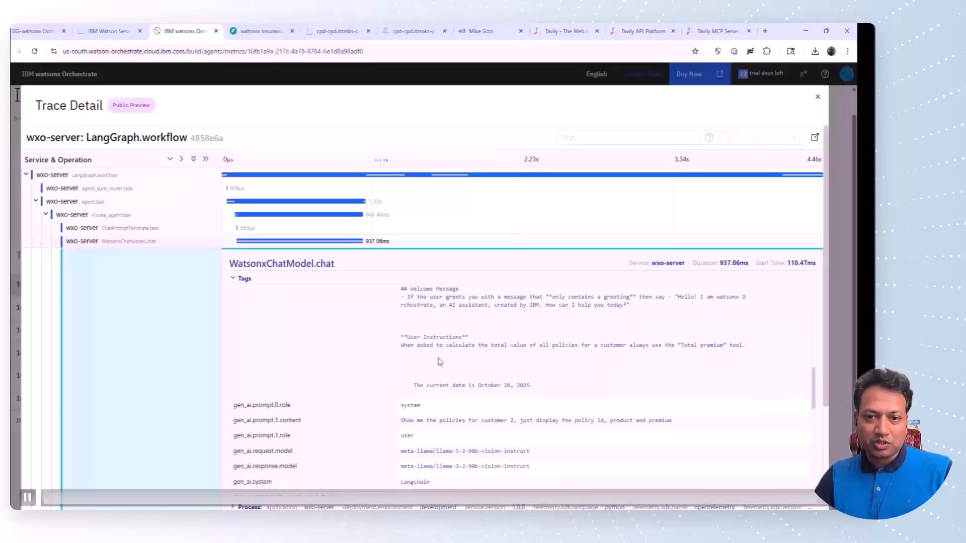
scroll(437, 363, "down", 1)
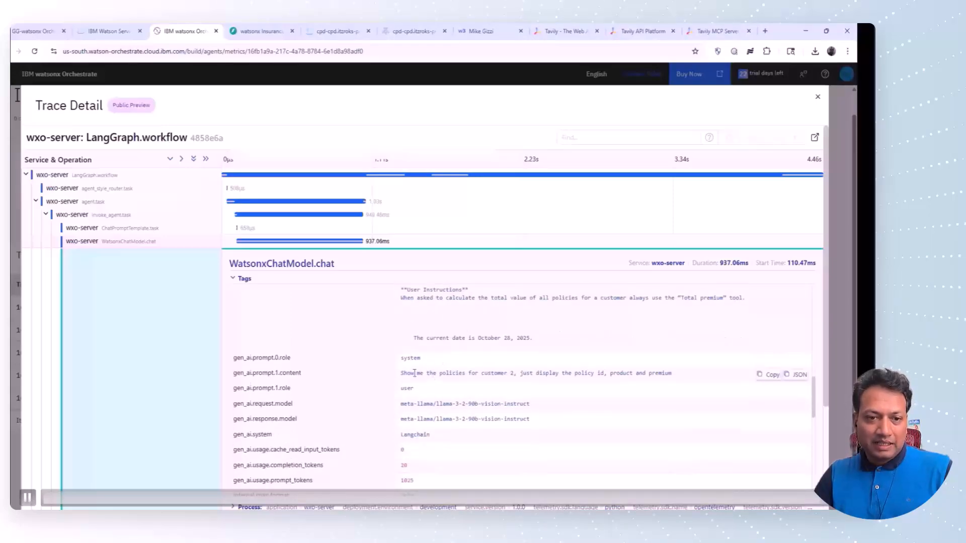
left_click_drag(403, 375, 672, 382)
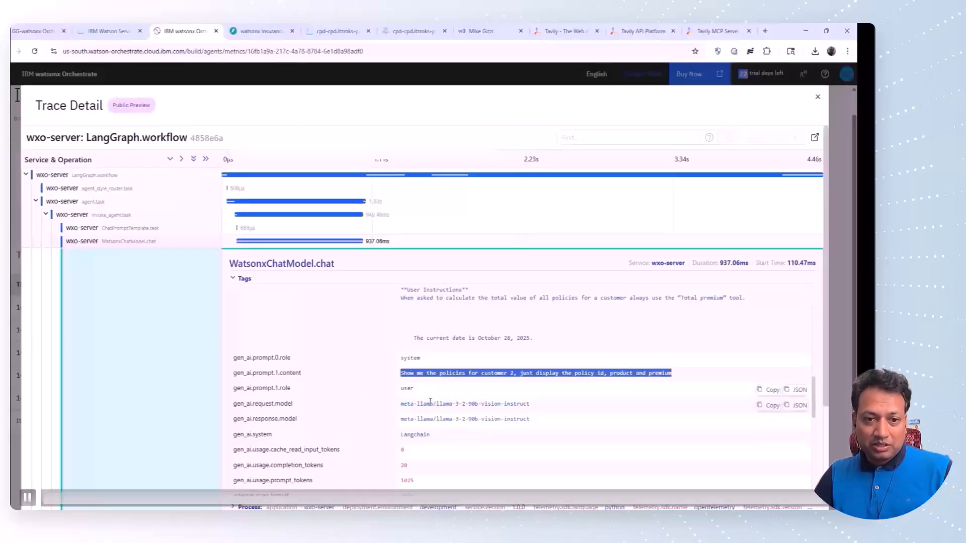
Examine the span's model, token usage, session and workflow tags, recheck its prompt and tool call, and collapse the span
scroll(456, 397, "down", 1)
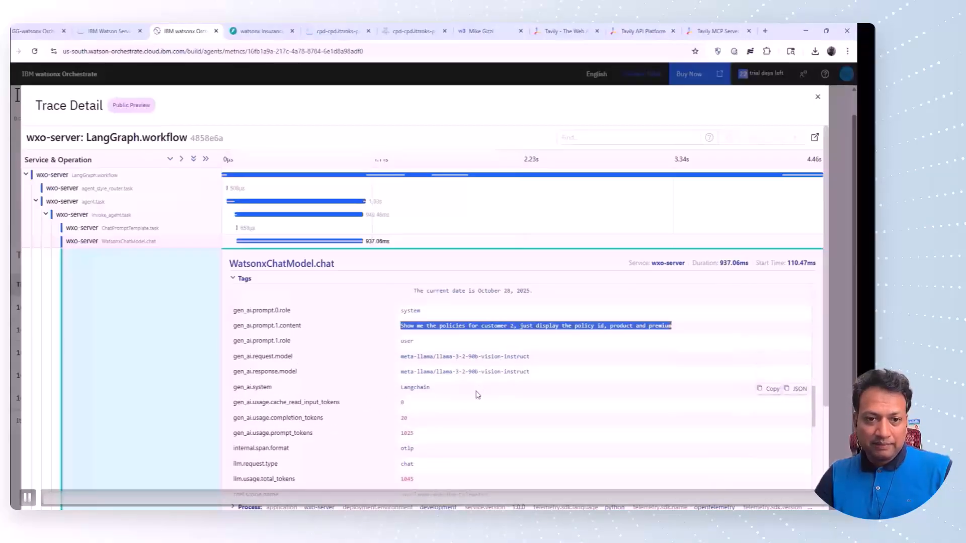
scroll(455, 375, "down", 1)
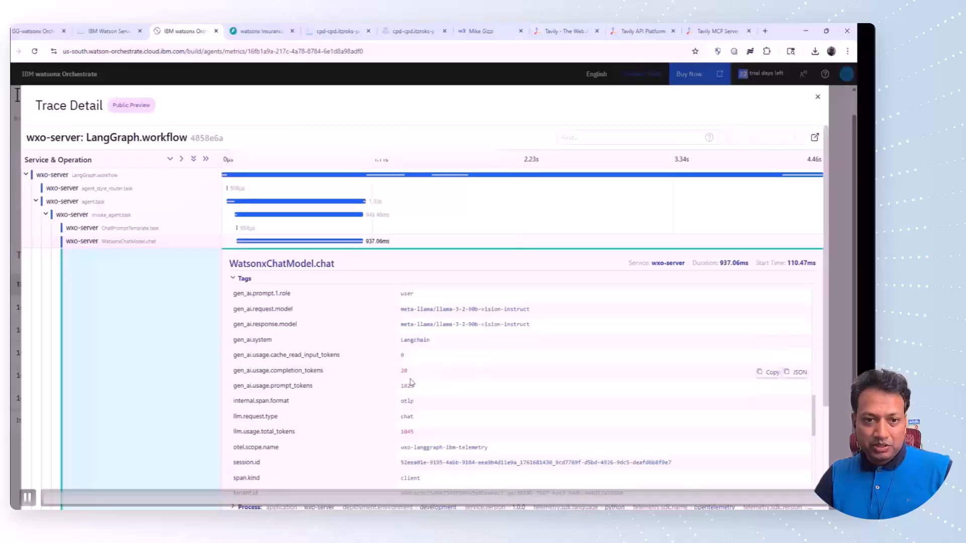
scroll(472, 422, "down", 2)
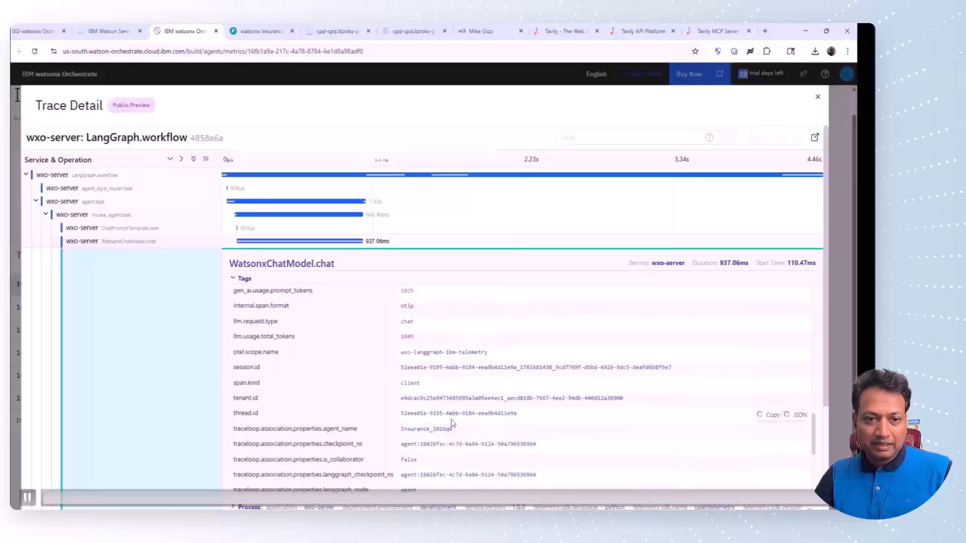
scroll(455, 423, "down", 1)
scroll(453, 422, "down", 2)
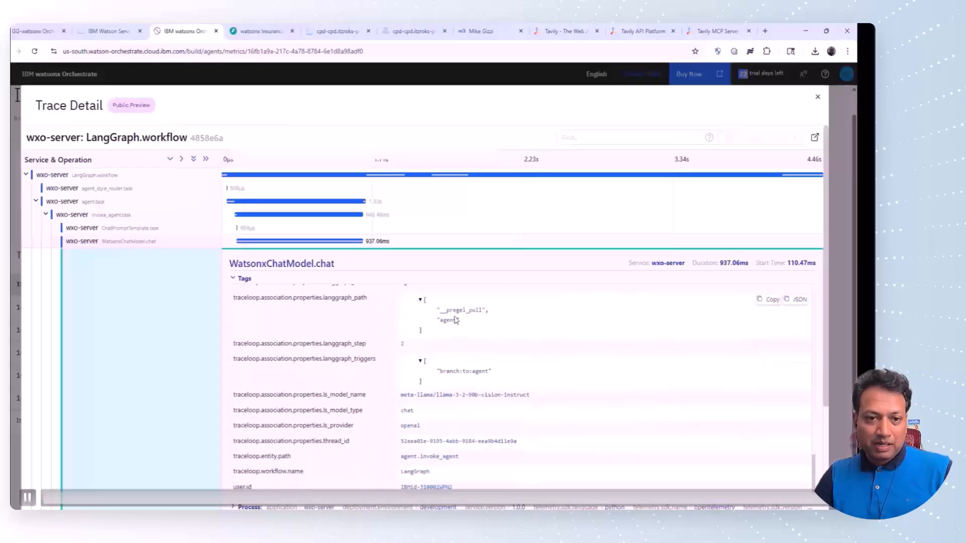
scroll(452, 387, "down", 2)
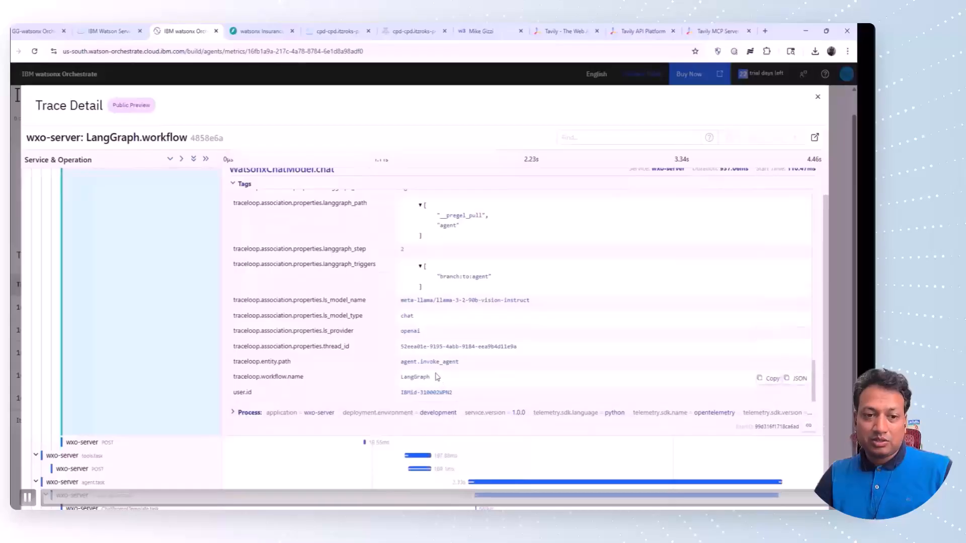
scroll(435, 372, "up", 5)
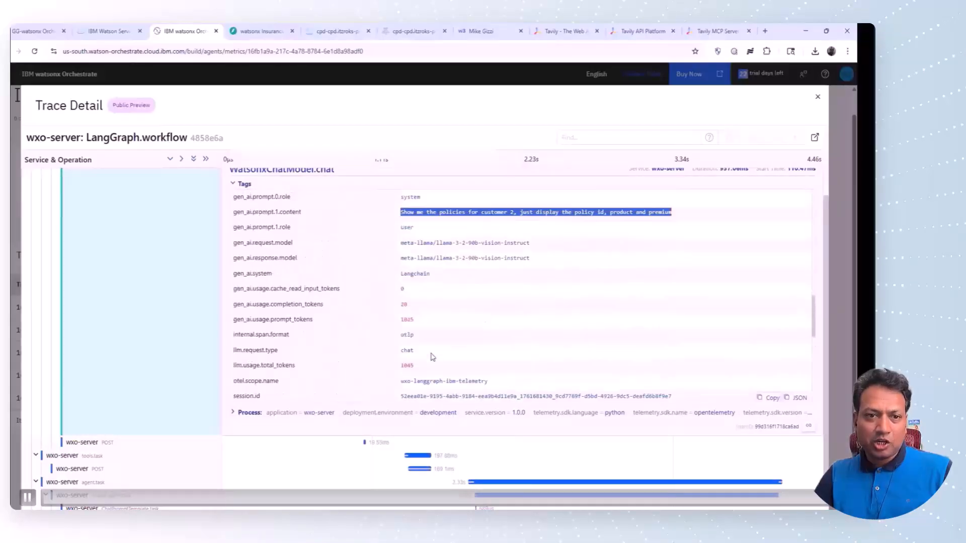
scroll(423, 387, "up", 3)
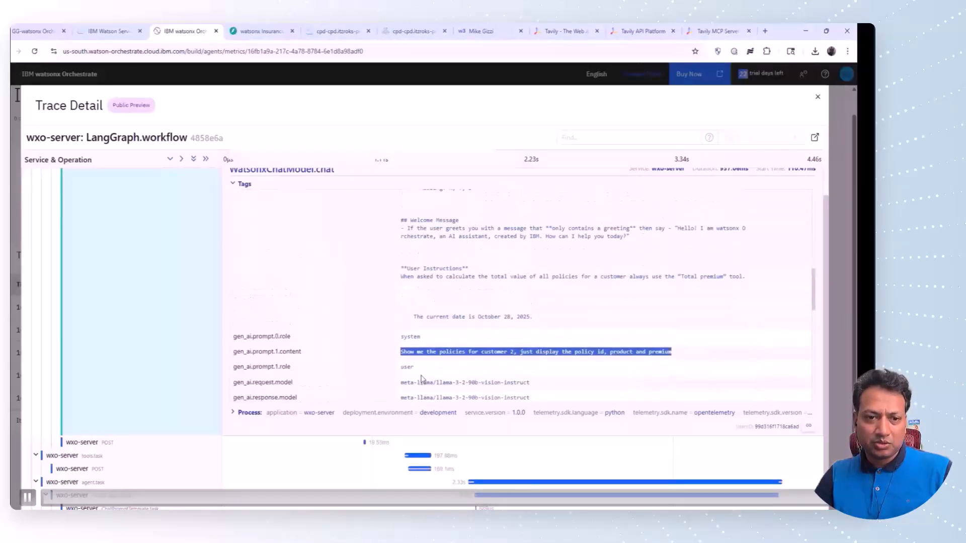
scroll(455, 342, "up", 6)
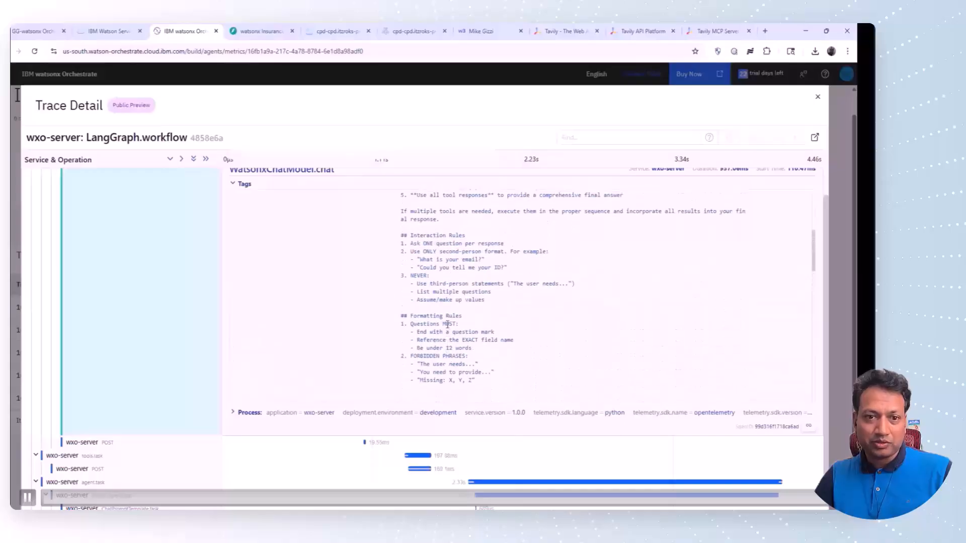
scroll(448, 328, "up", 3)
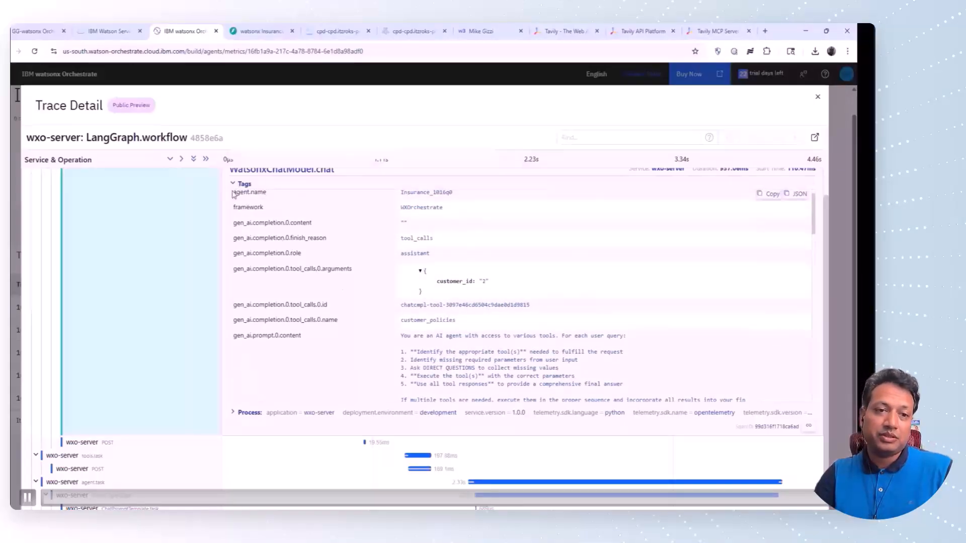
scroll(452, 272, "down", 2)
scroll(452, 286, "up", 3)
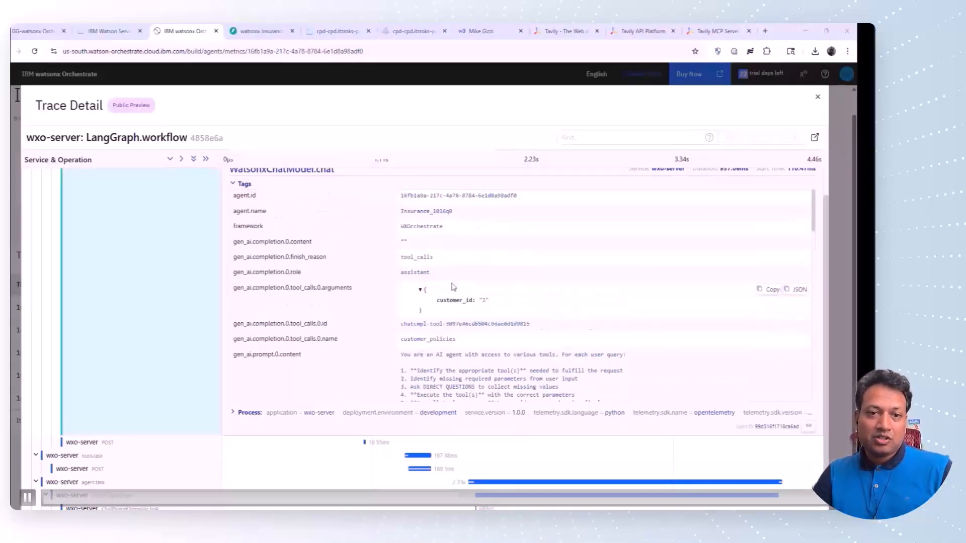
scroll(436, 286, "up", 2)
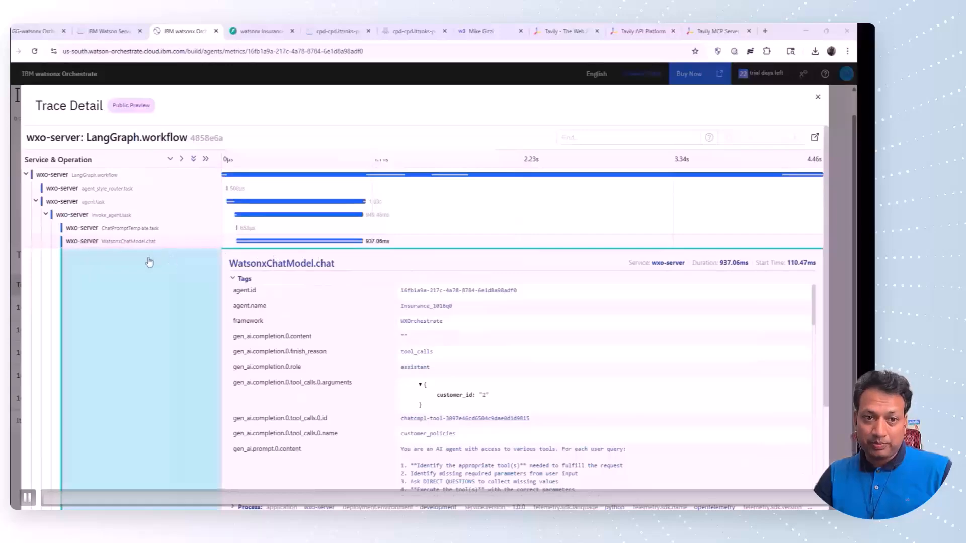
left_click(163, 244)
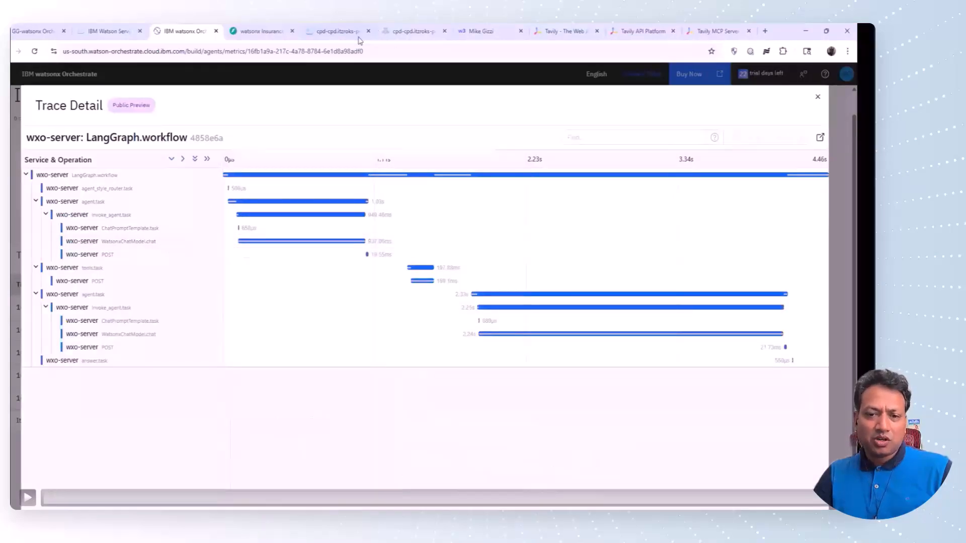